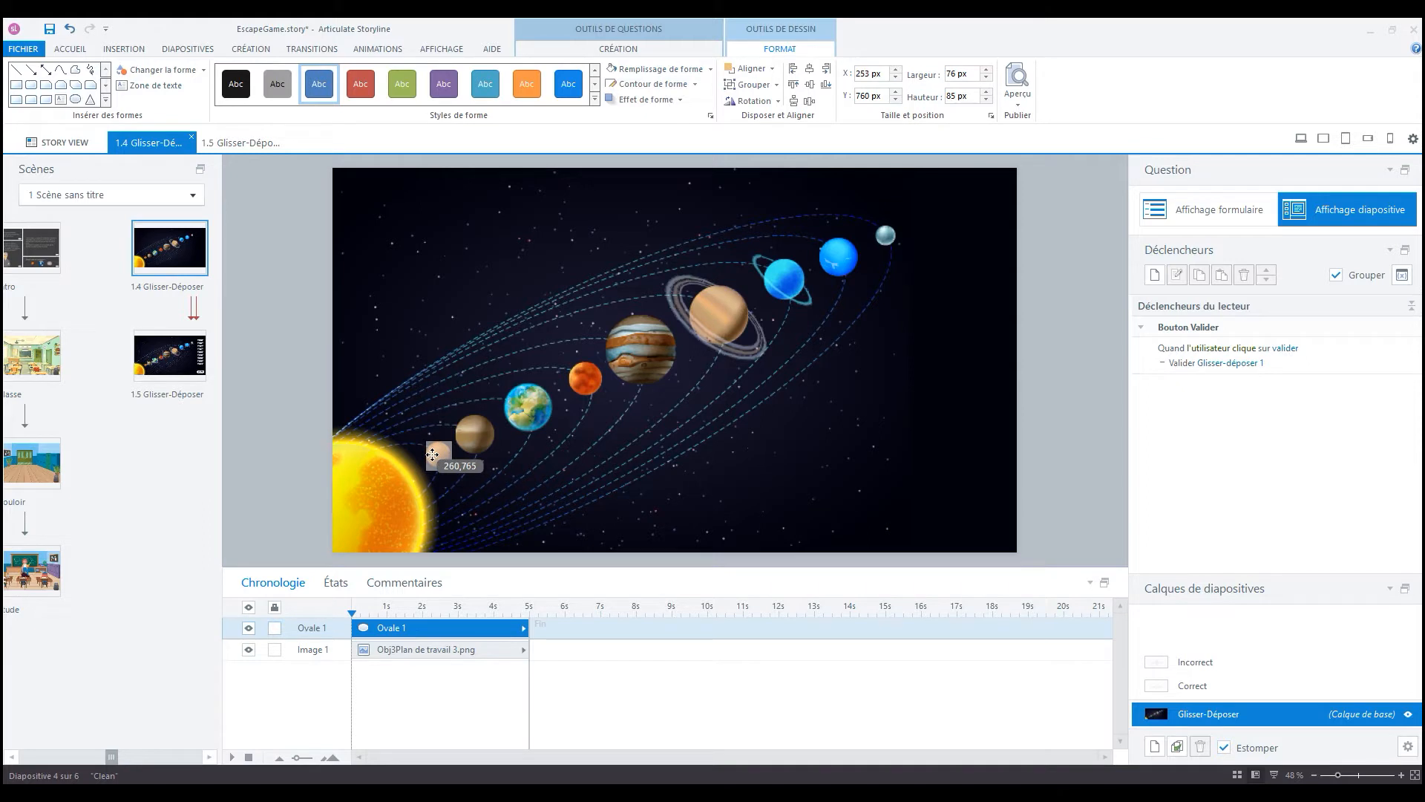
- Position the oval exactly over Mercury on the solar system image and rename it D_Mercure
{"action": "left_click_drag", "start_coordinate": [433, 454], "coordinate": [433, 454]}
{"action": "key", "text": "Left"}
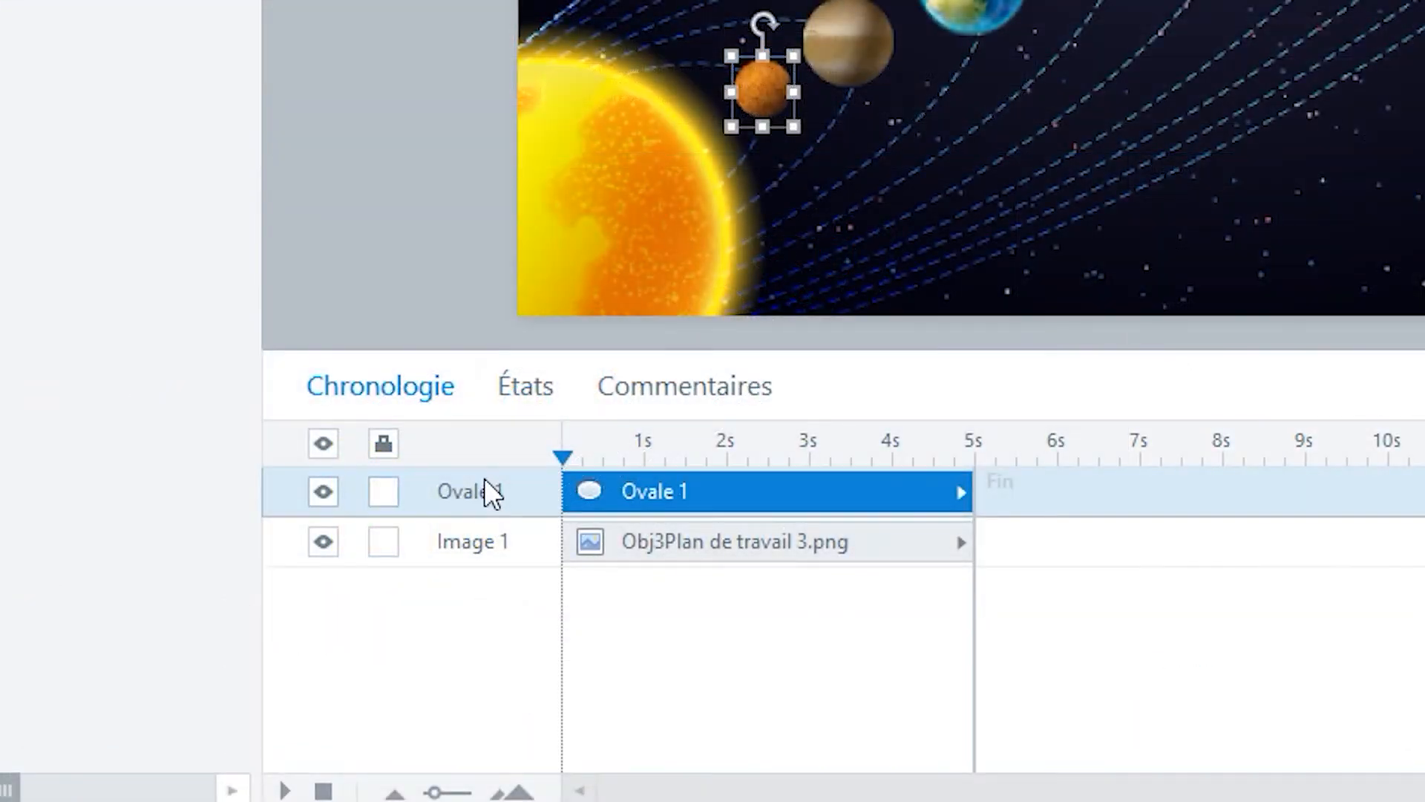
{"action": "double_click", "coordinate": [487, 490]}
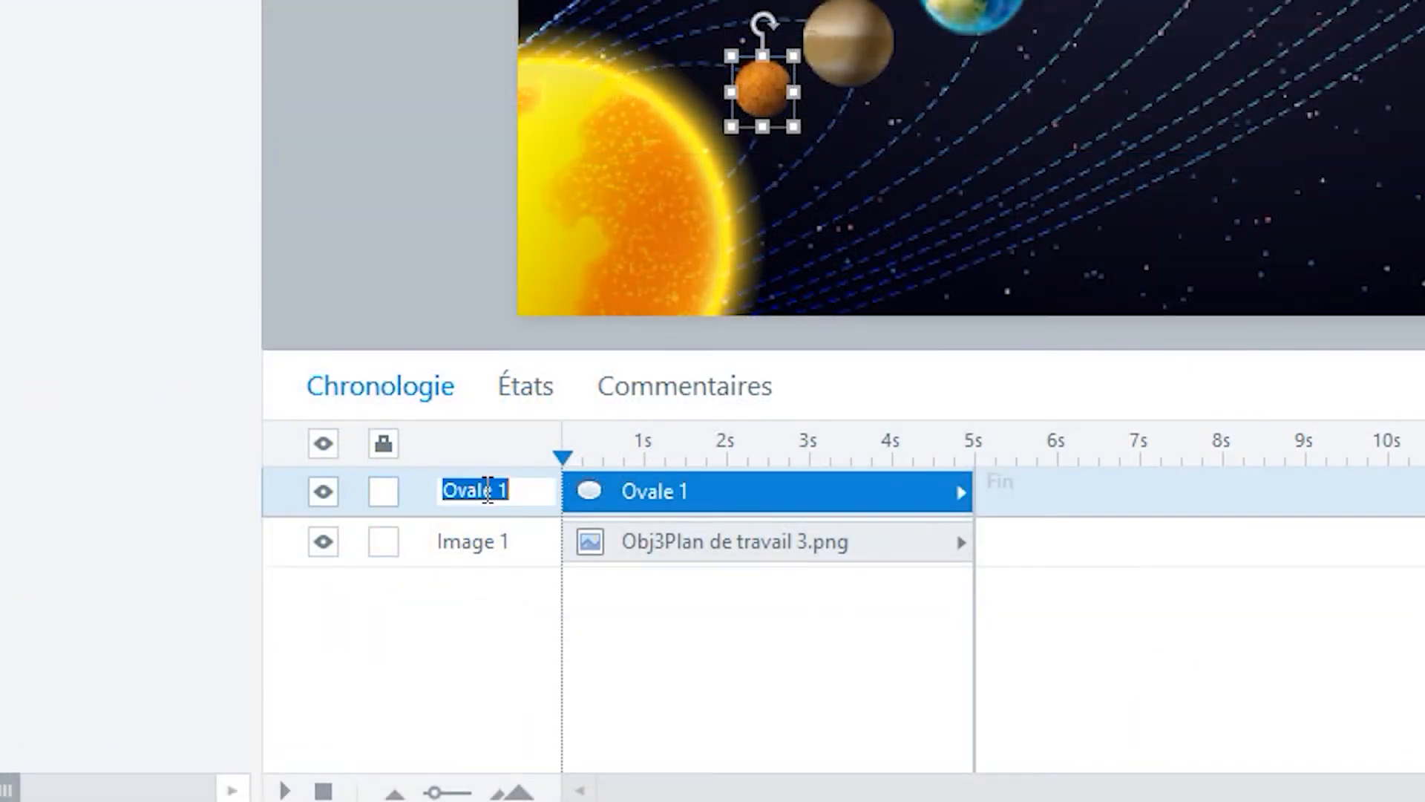
{"action": "type", "text": "D"}
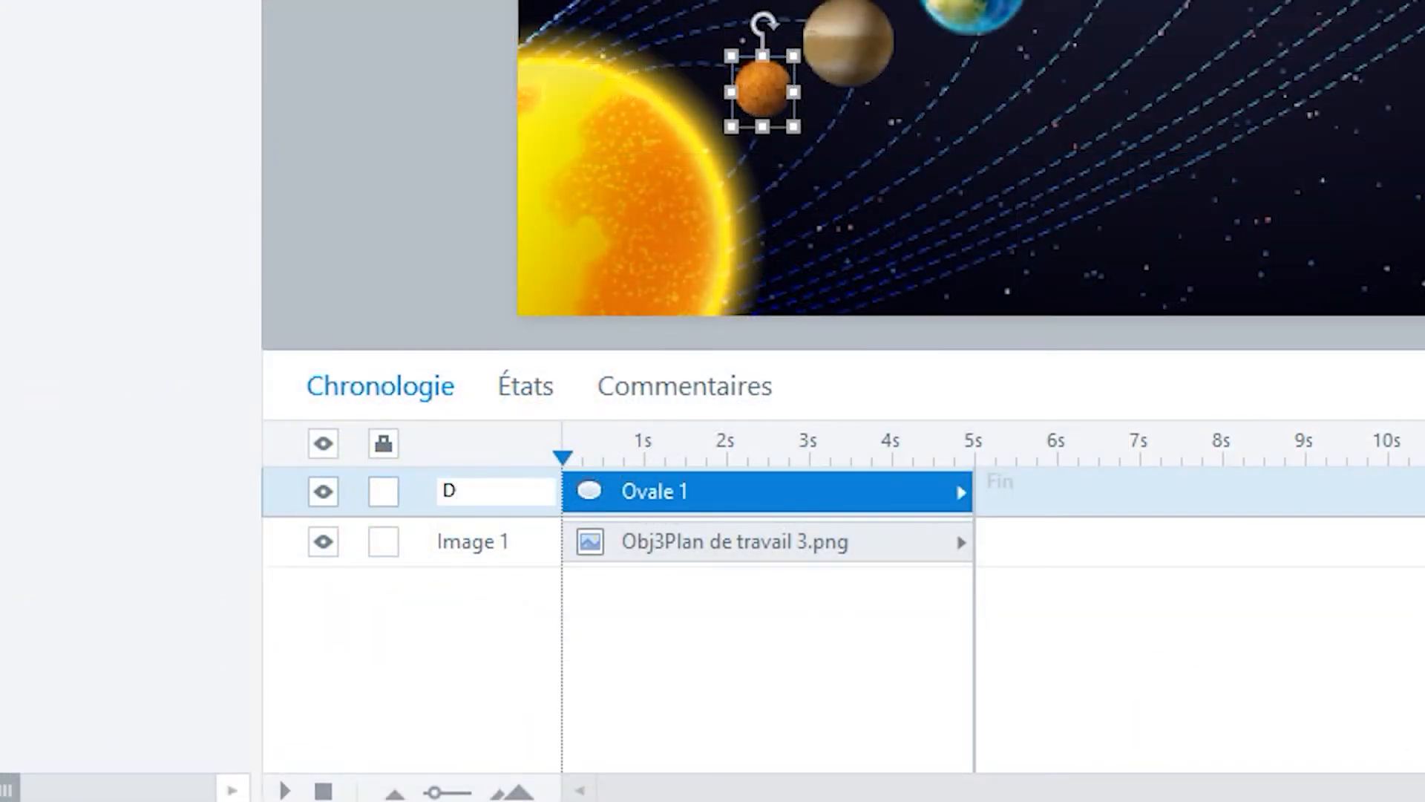
{"action": "type", "text": "_Mercure"}
{"action": "key", "text": "Return"}
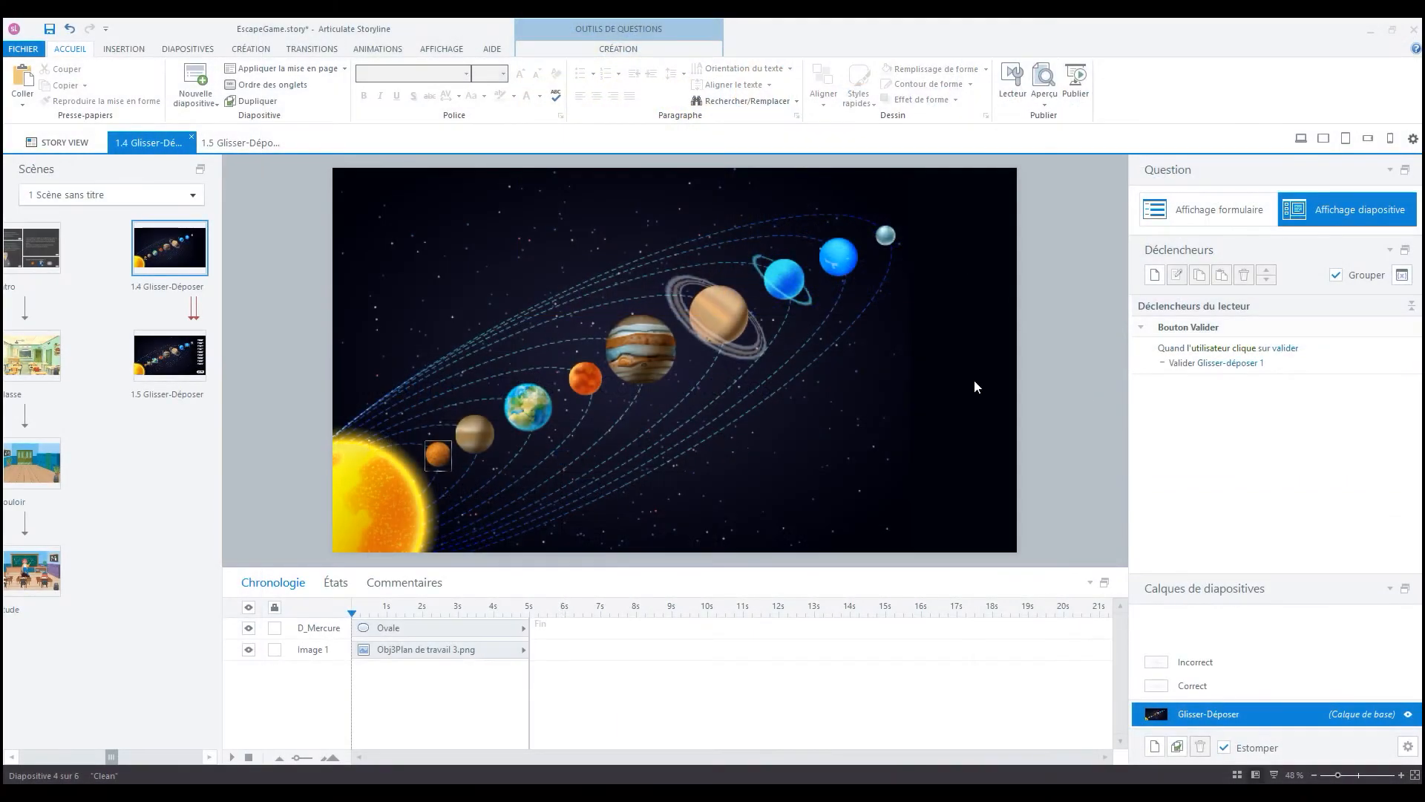
- Duplicate the Mercury oval and fit the copy over Venus, at about 116 × 122 px
{"action": "left_click", "coordinate": [435, 457]}
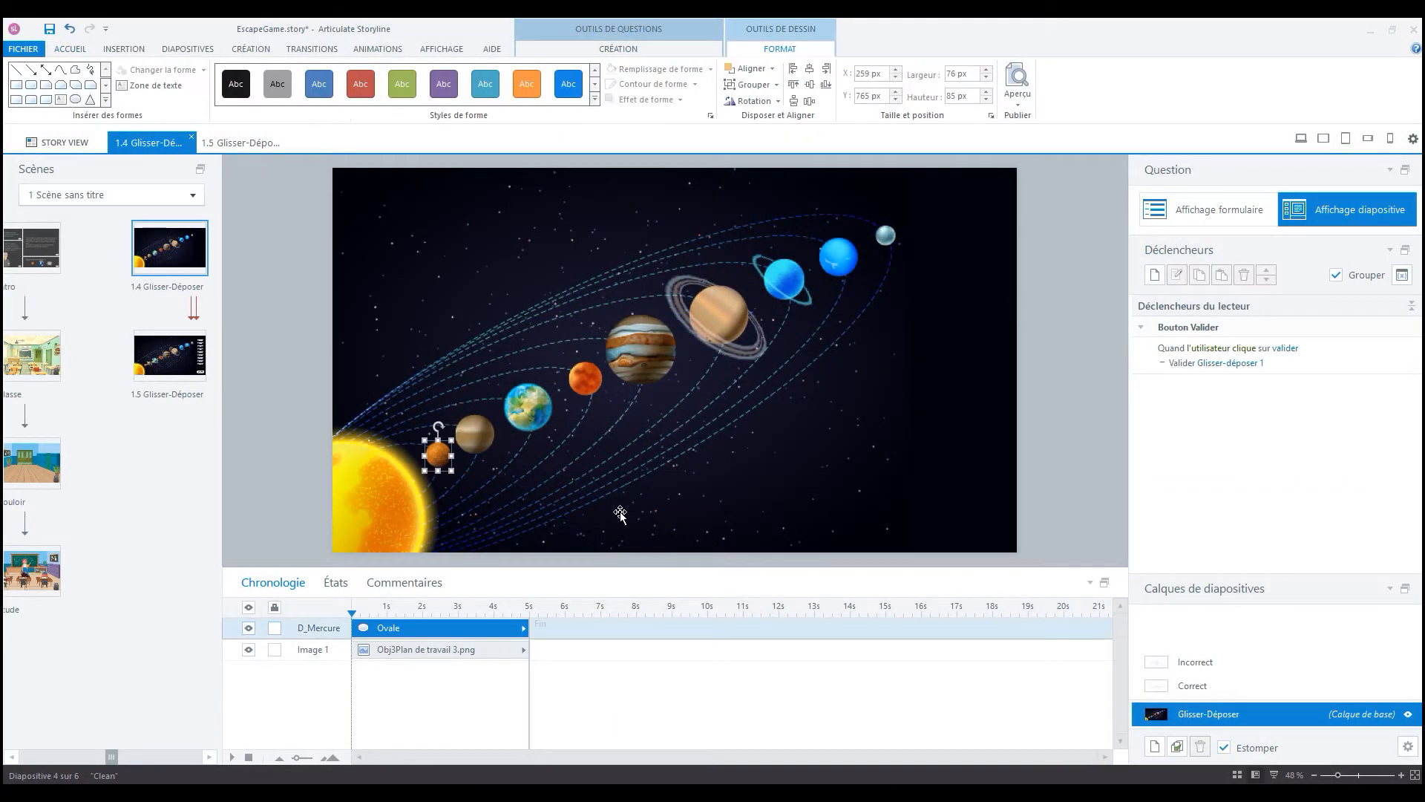
{"action": "key", "text": "ctrl+d"}
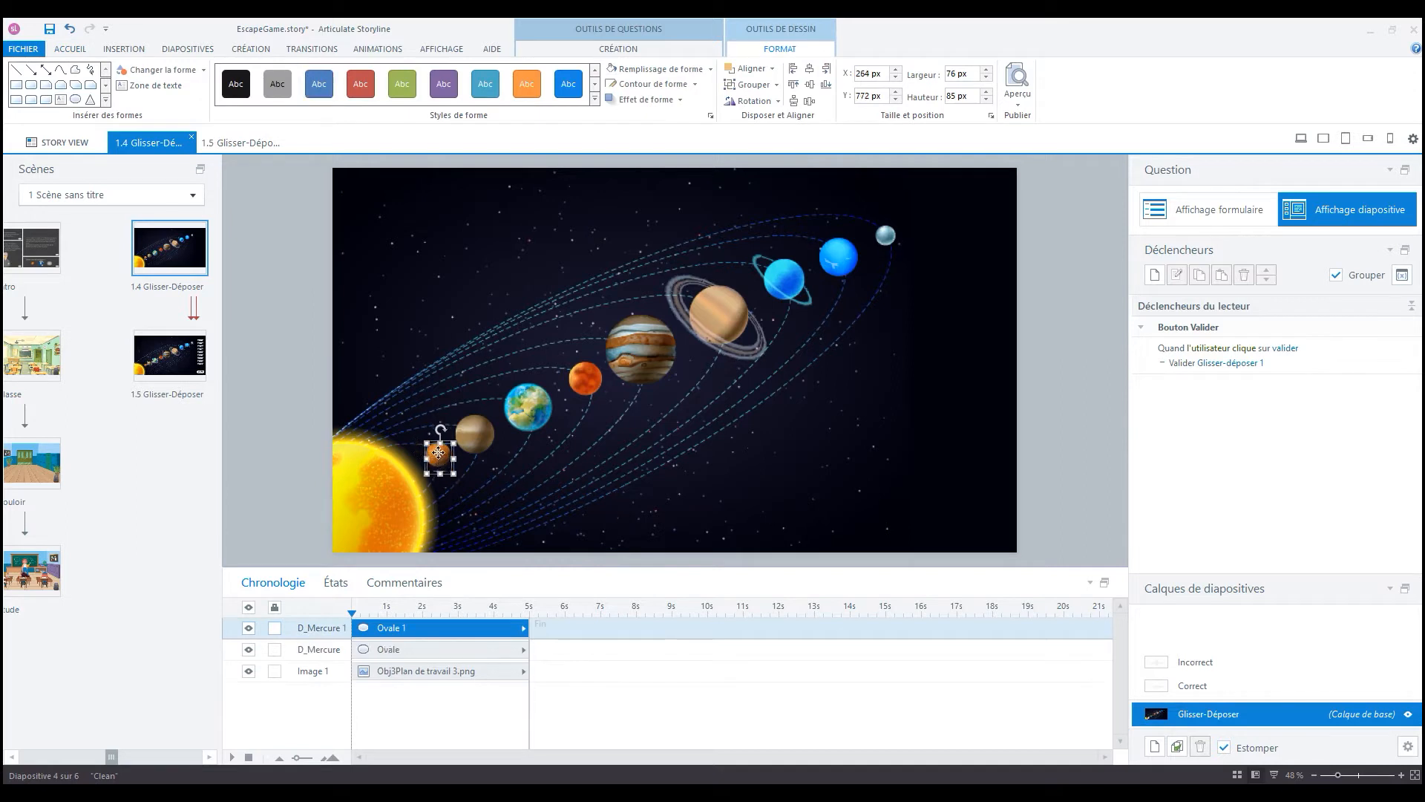
{"action": "left_click_drag", "start_coordinate": [438, 457], "coordinate": [495, 455]}
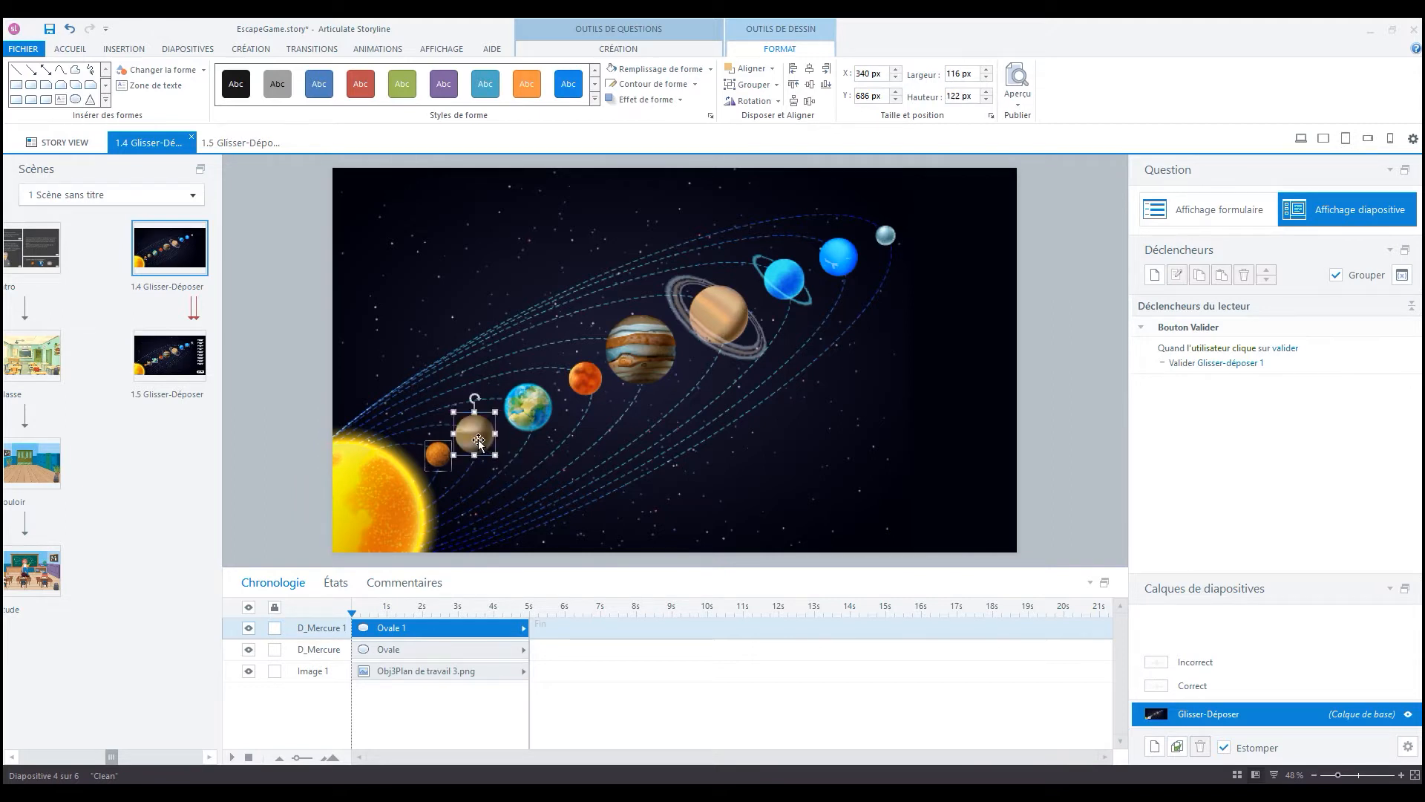
- Rename the duplicated oval over Venus as D_Venus
{"action": "double_click", "coordinate": [324, 627]}
{"action": "left_click", "coordinate": [324, 628]}
{"action": "left_click_drag", "start_coordinate": [309, 627], "coordinate": [377, 631]}
{"action": "type", "text": "Venus"}
{"action": "left_click", "coordinate": [1063, 436]}
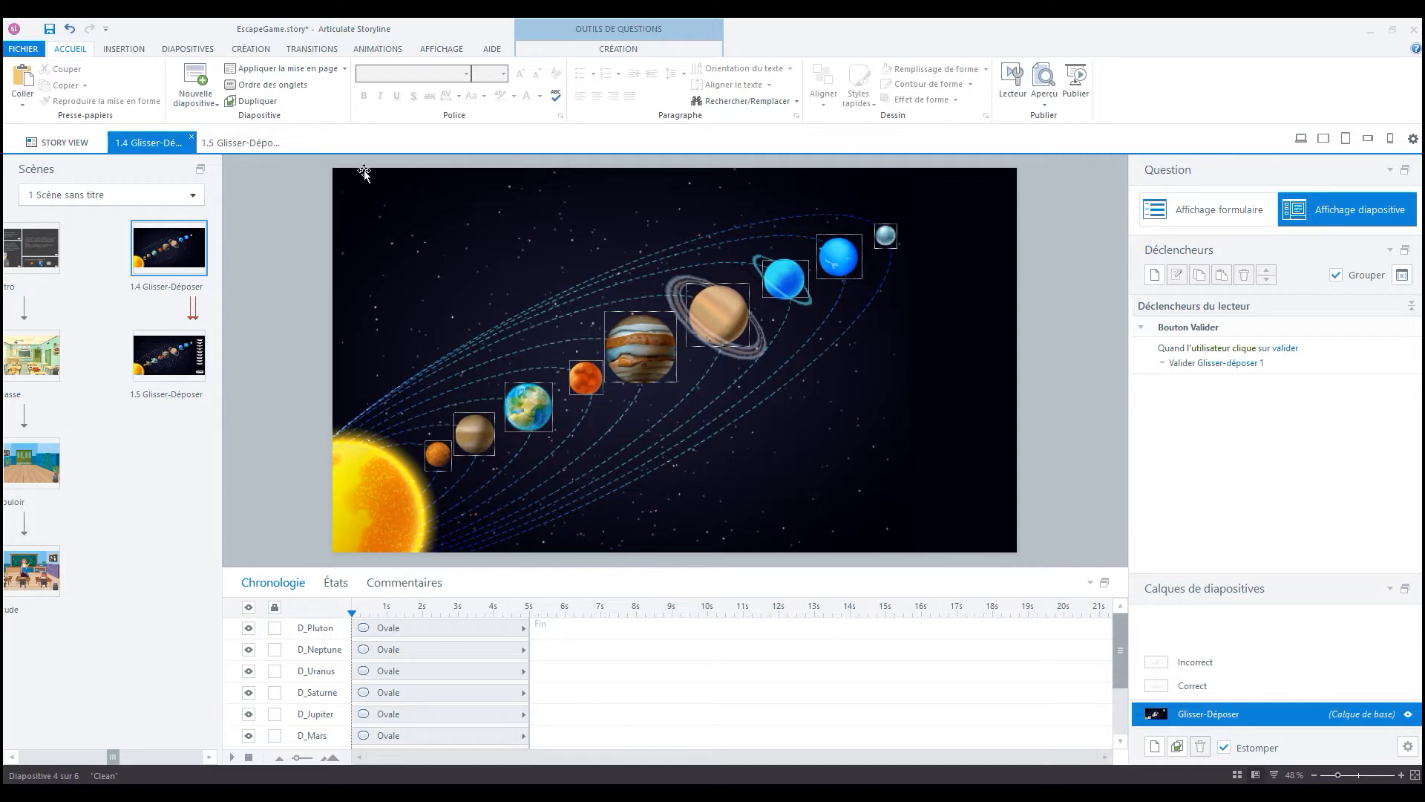
- Insert a rectangle beside the outermost planet and widen it to about twice its height
{"action": "left_click", "coordinate": [127, 49]}
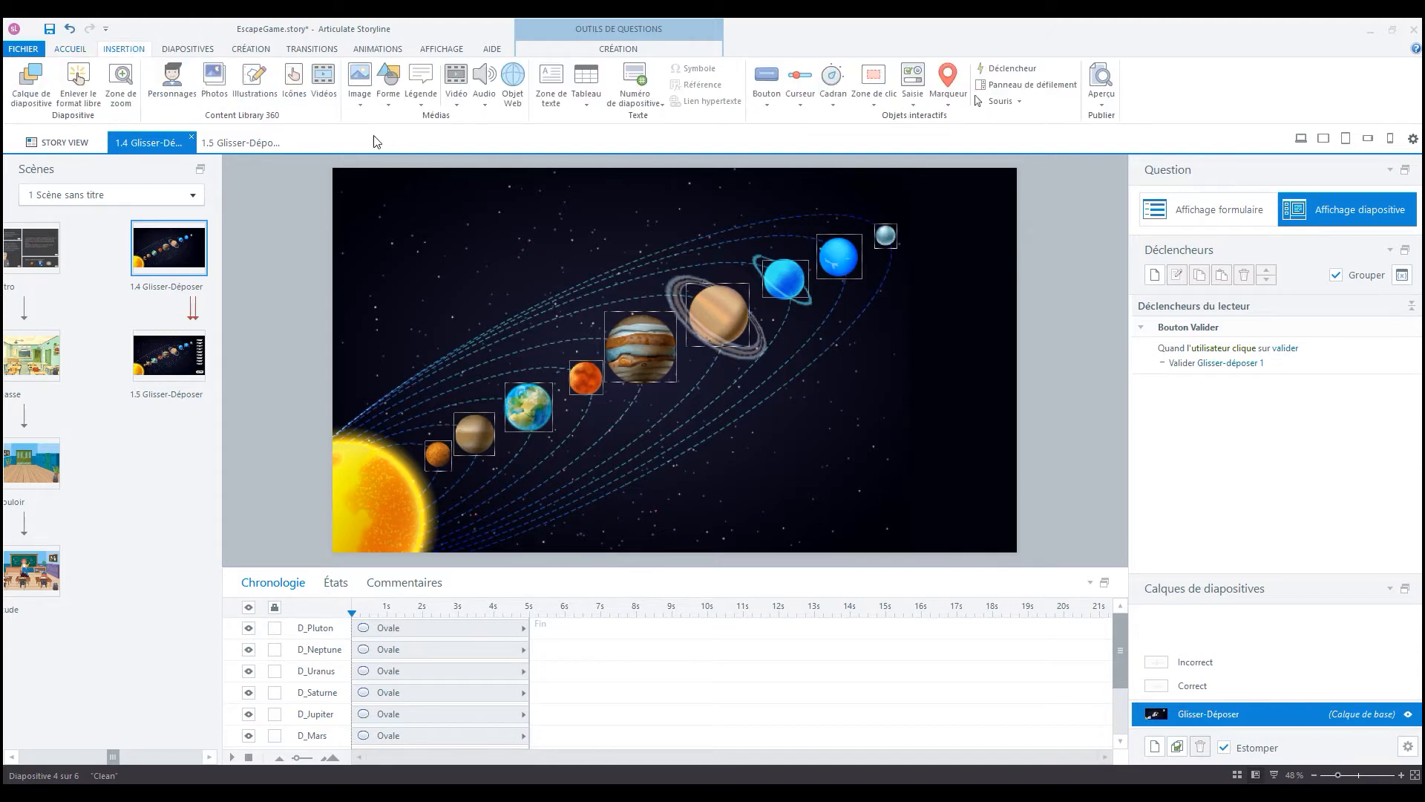
{"action": "left_click", "coordinate": [389, 104]}
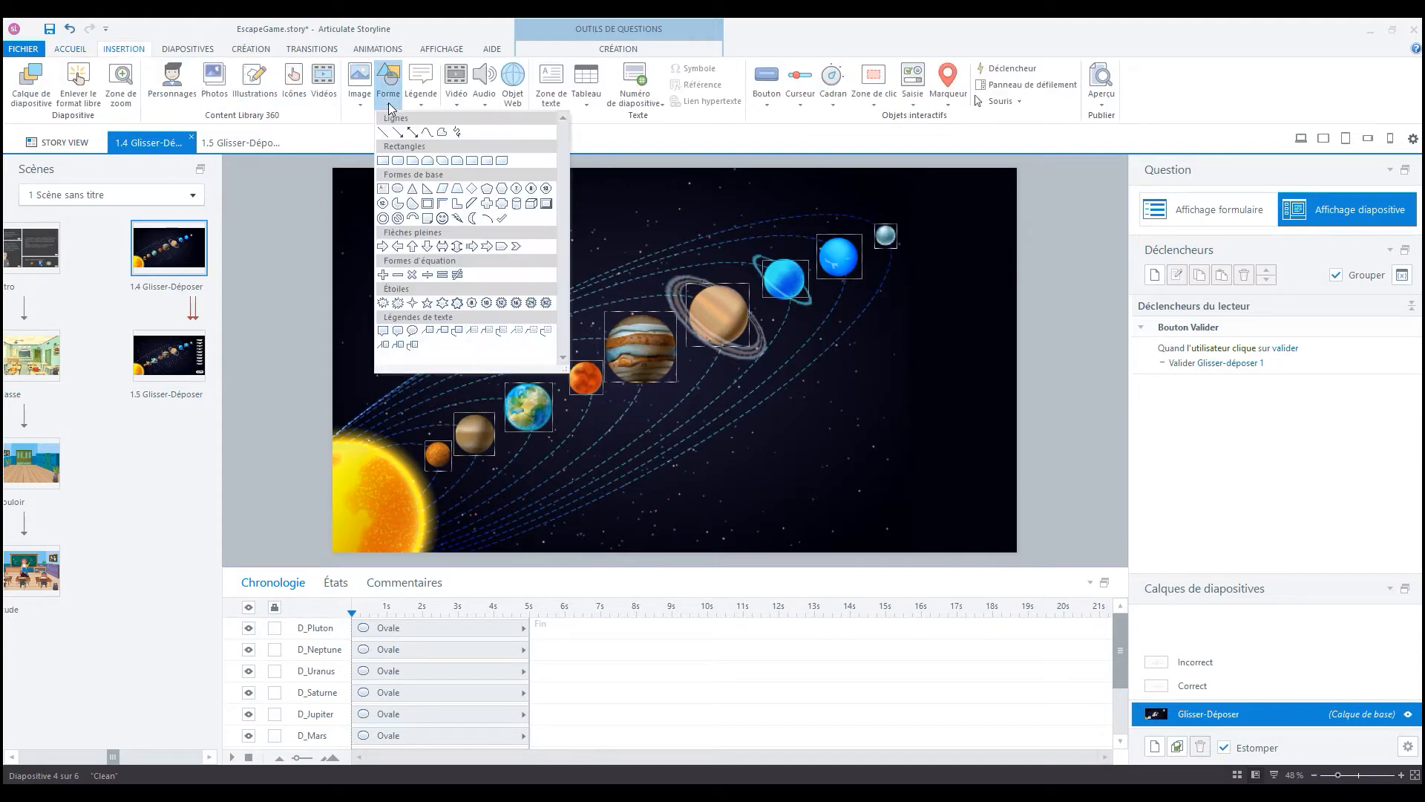
{"action": "left_click", "coordinate": [383, 161]}
{"action": "left_click", "coordinate": [957, 286]}
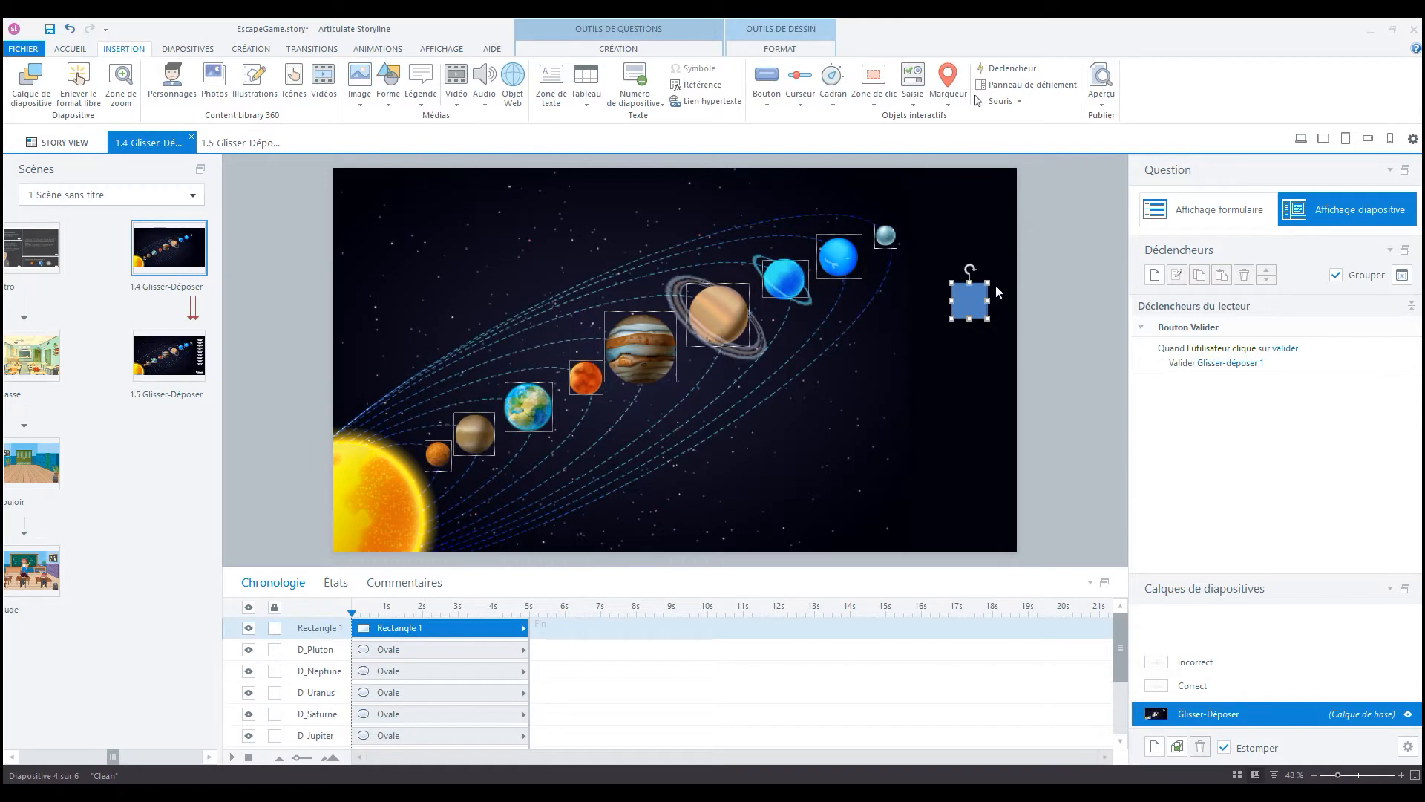
{"action": "left_click_drag", "start_coordinate": [988, 300], "coordinate": [1027, 301]}
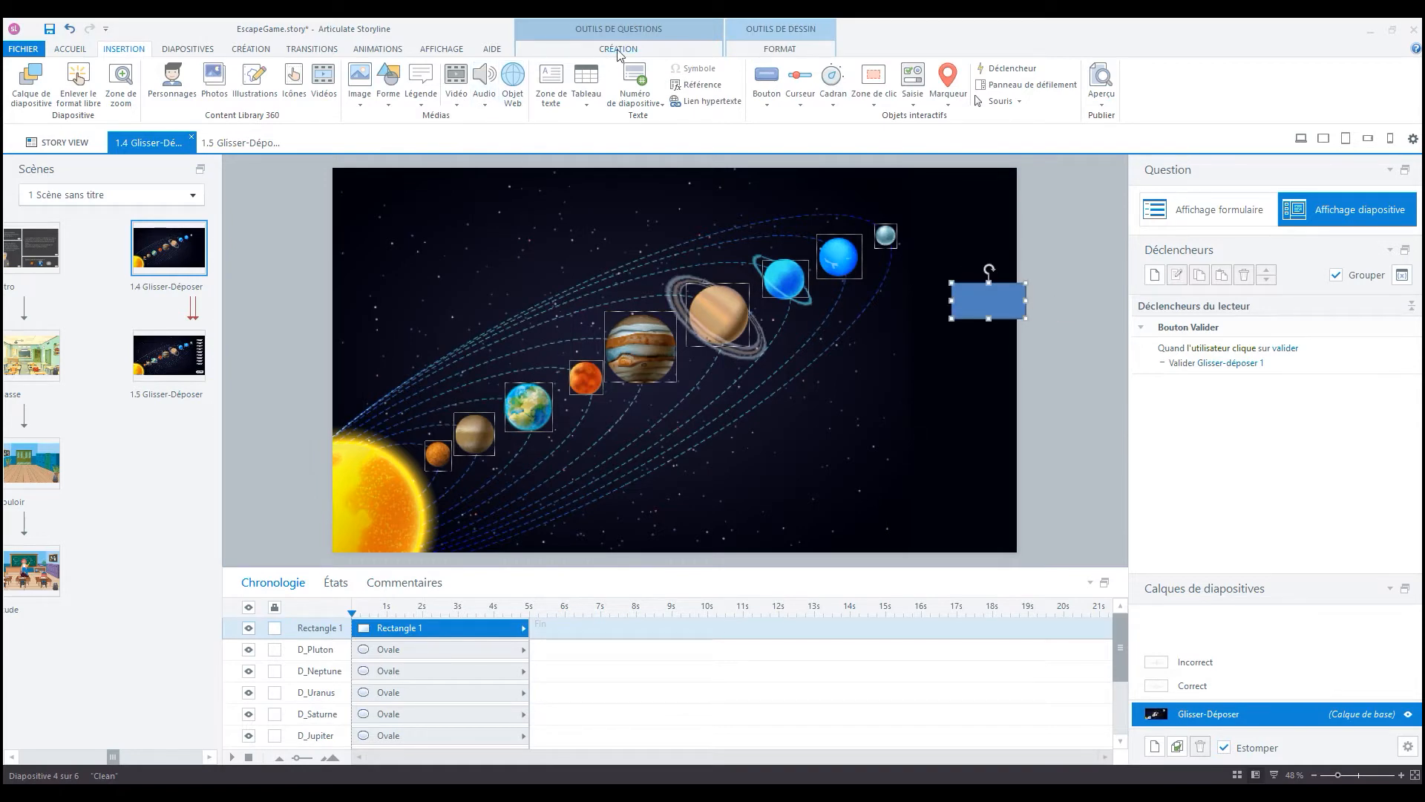
- Label the rectangle Mercure in the Ink Free font and place it in the slide's upper-right corner, at about X 1668, Y 82 px
{"action": "left_click", "coordinate": [79, 51]}
{"action": "left_click", "coordinate": [466, 73]}
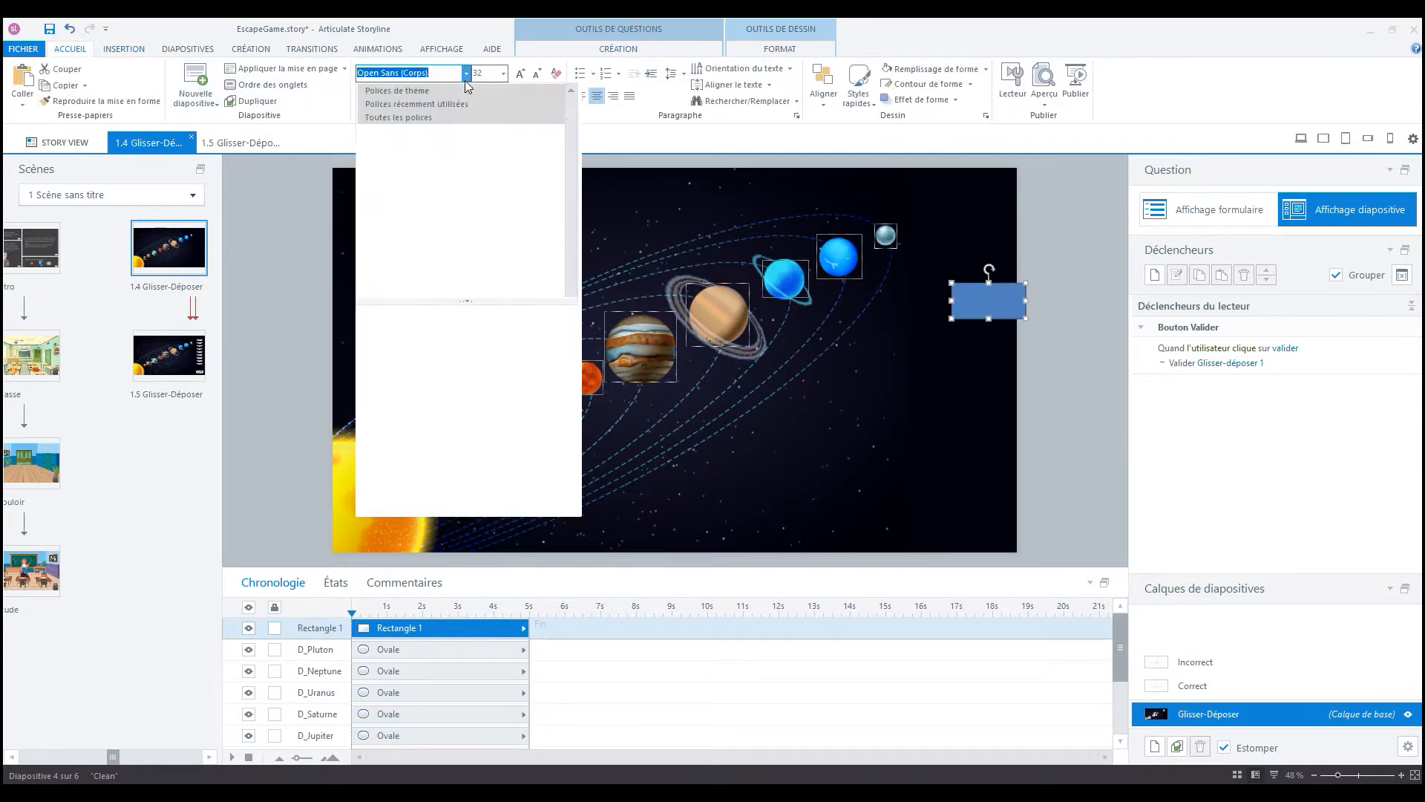
{"action": "left_click", "coordinate": [421, 156]}
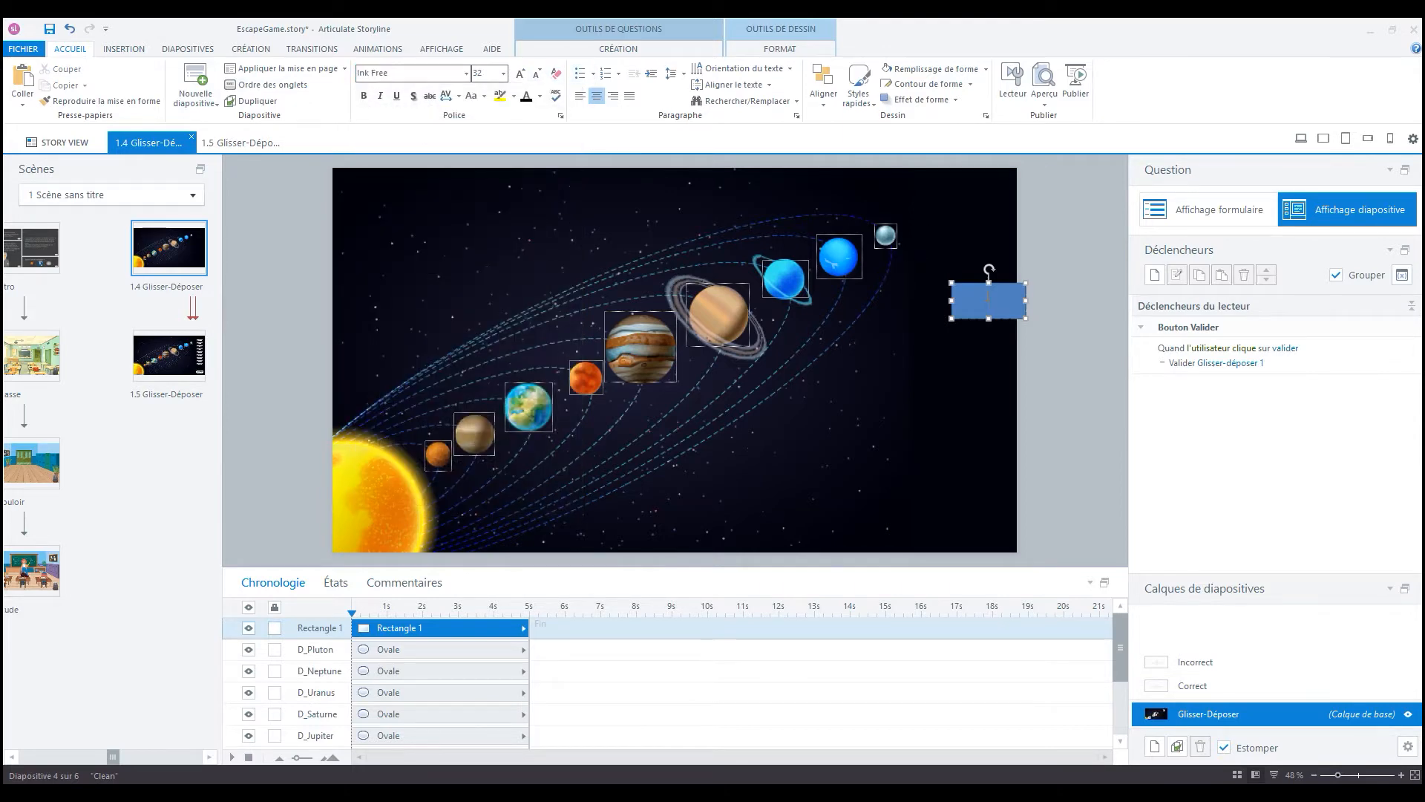
{"action": "type", "text": "Mercure"}
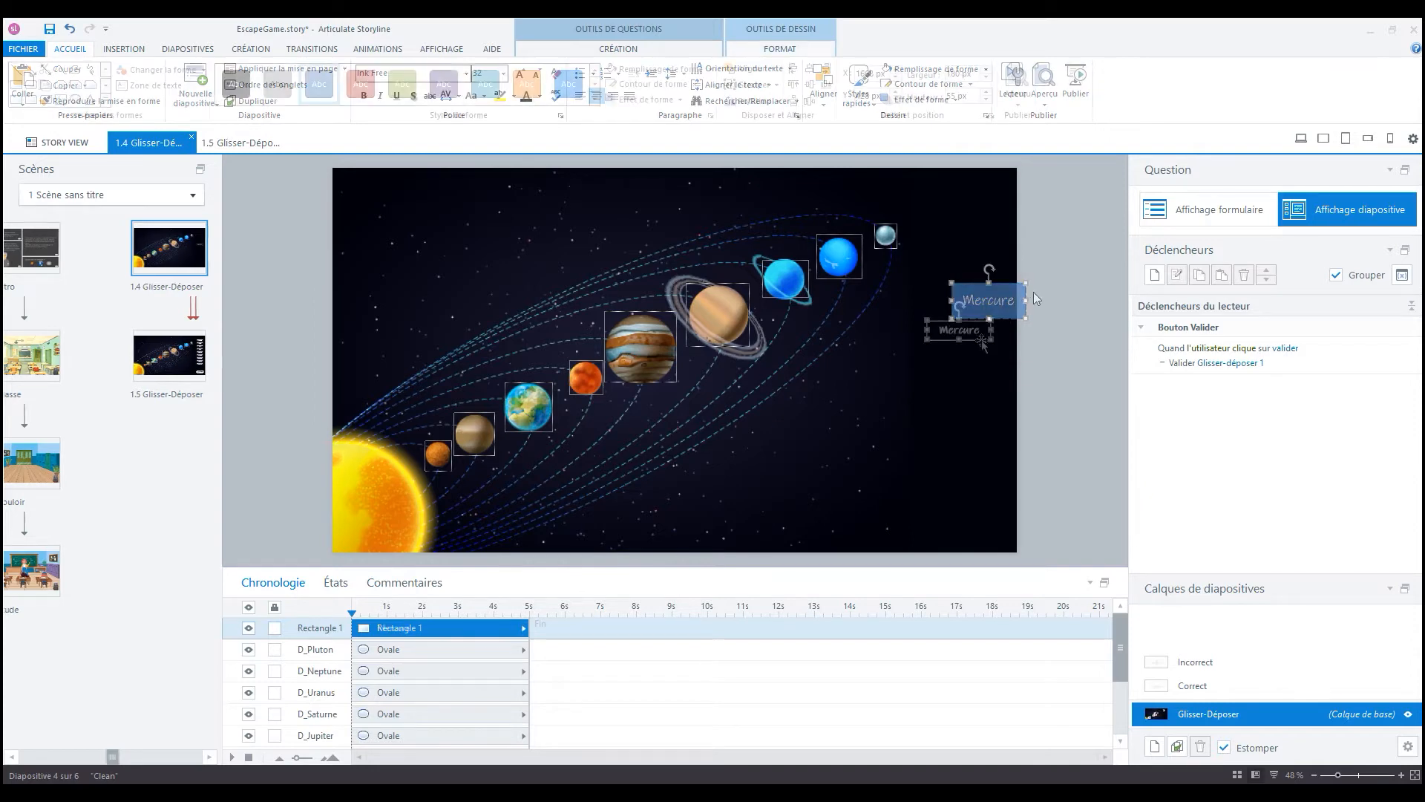
{"action": "left_click_drag", "start_coordinate": [981, 340], "coordinate": [981, 216]}
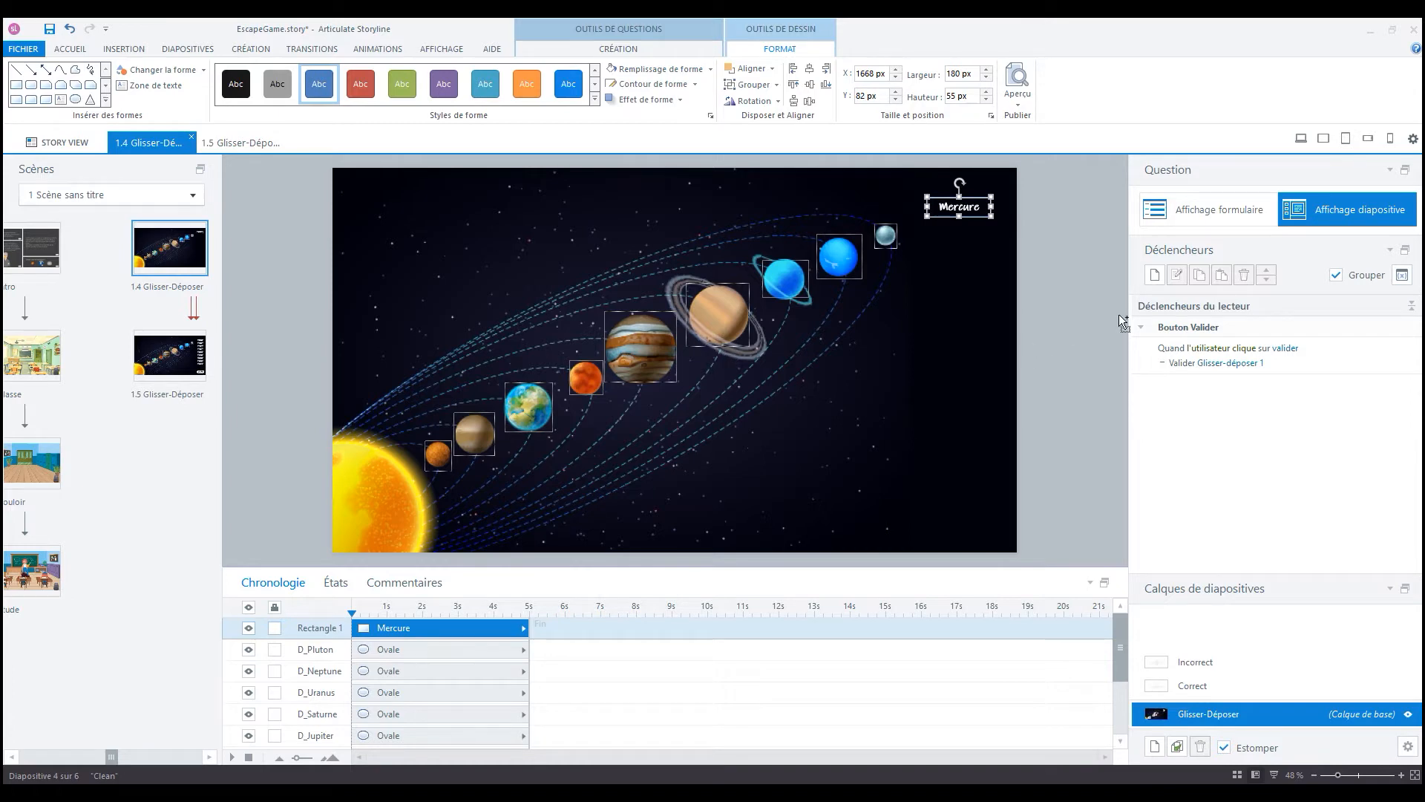
- Duplicate the Mercure label directly below the original, at about Y 158 px, and change the copy's text to Venus
{"action": "key", "text": "ctrl+d"}
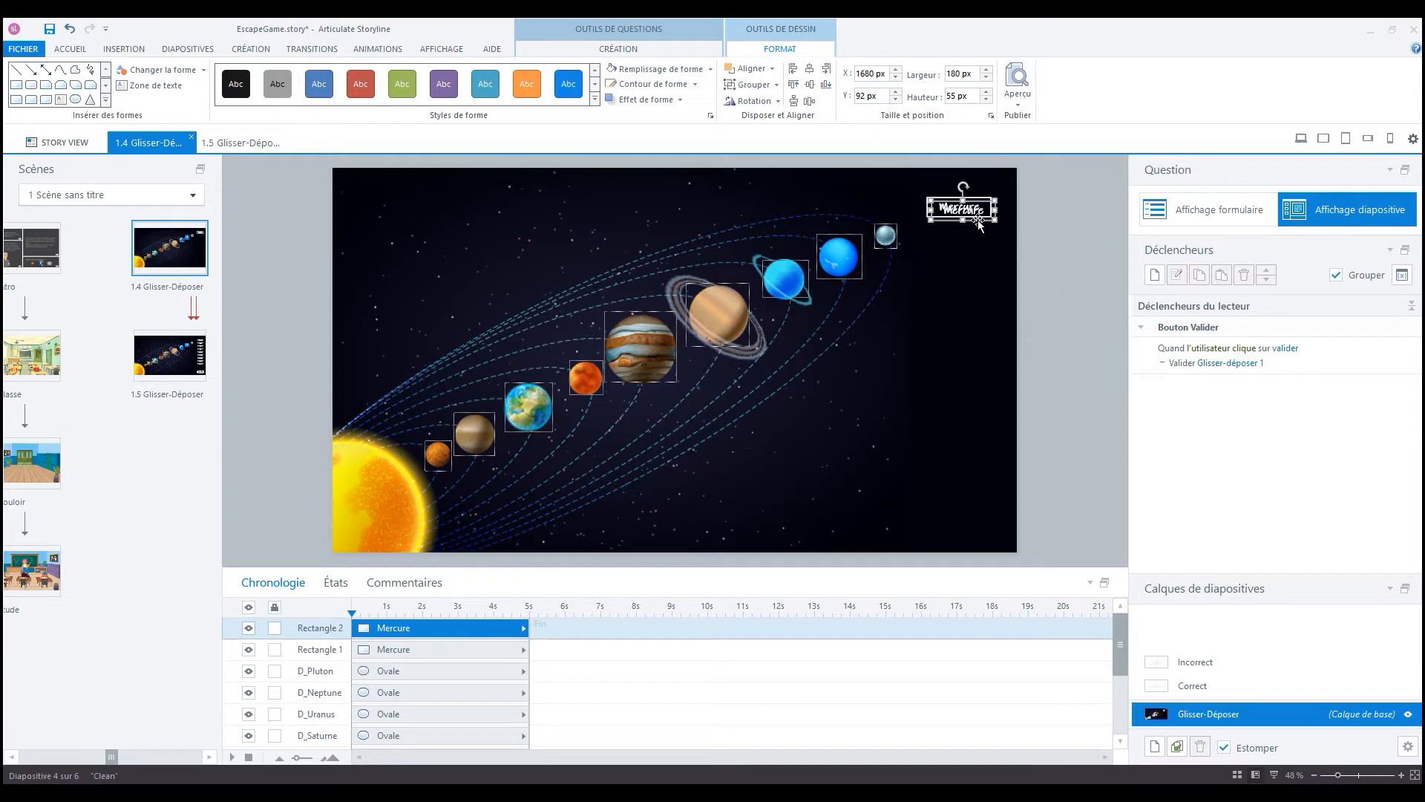
{"action": "left_click_drag", "start_coordinate": [982, 215], "coordinate": [973, 242]}
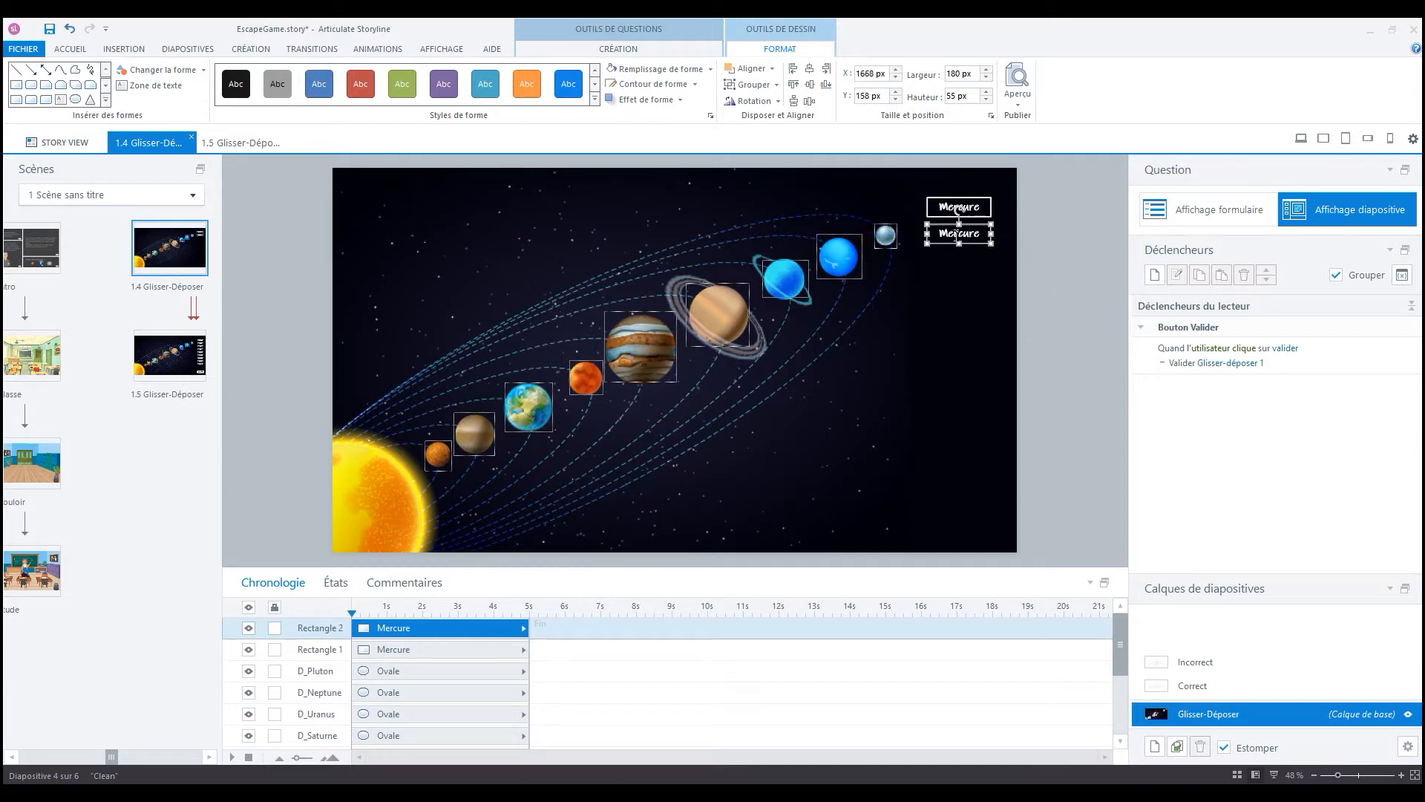
{"action": "double_click", "coordinate": [956, 234]}
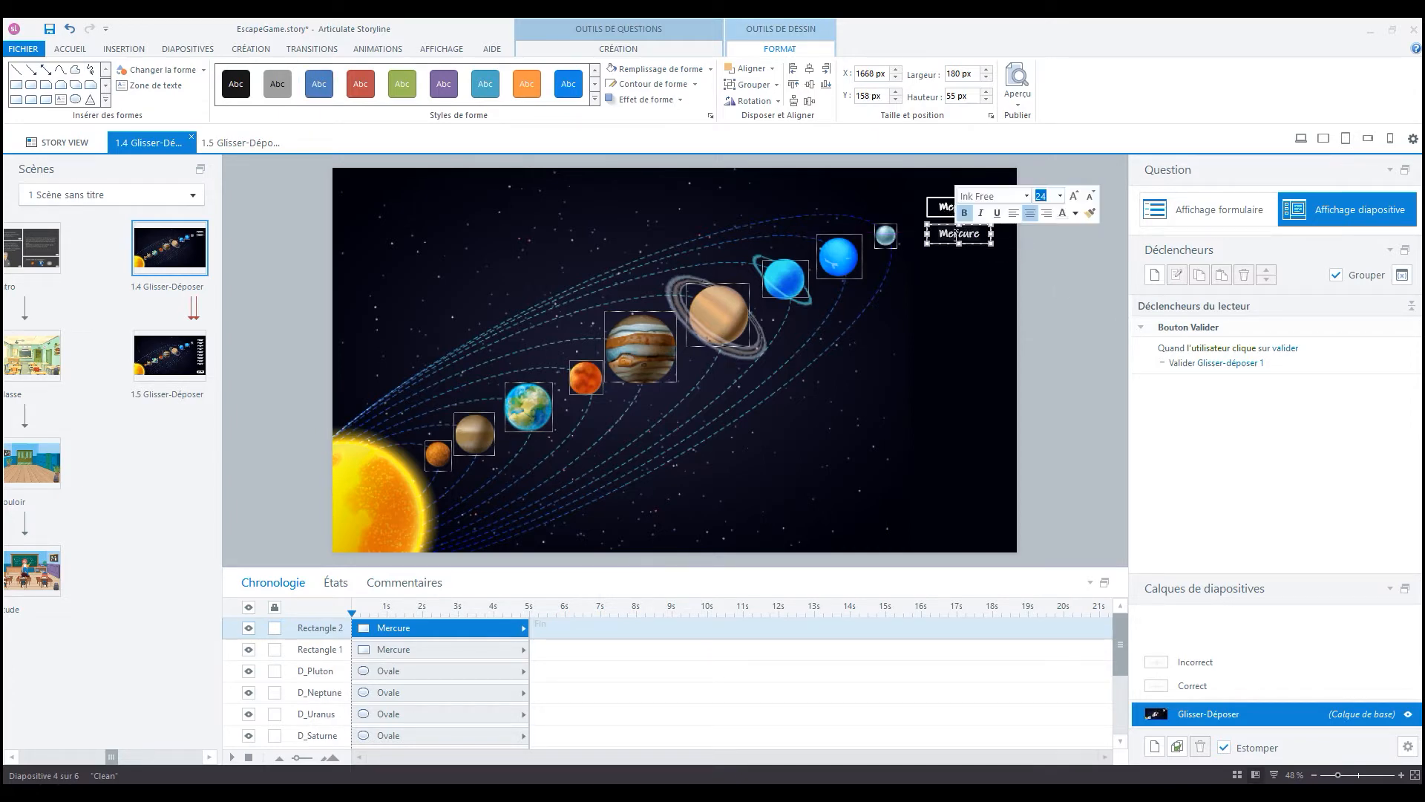
{"action": "type", "text": "Vénus"}
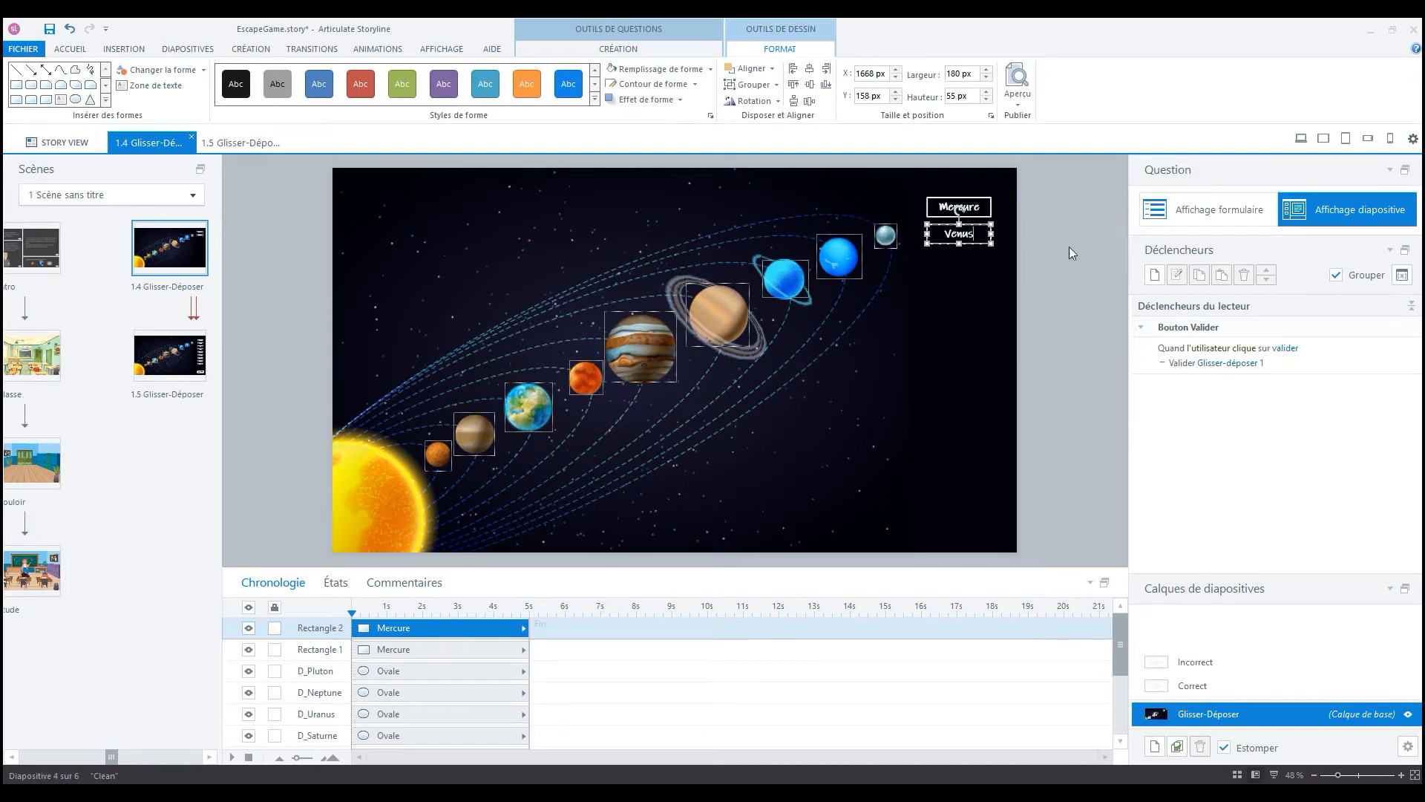
{"action": "left_click", "coordinate": [1058, 322]}
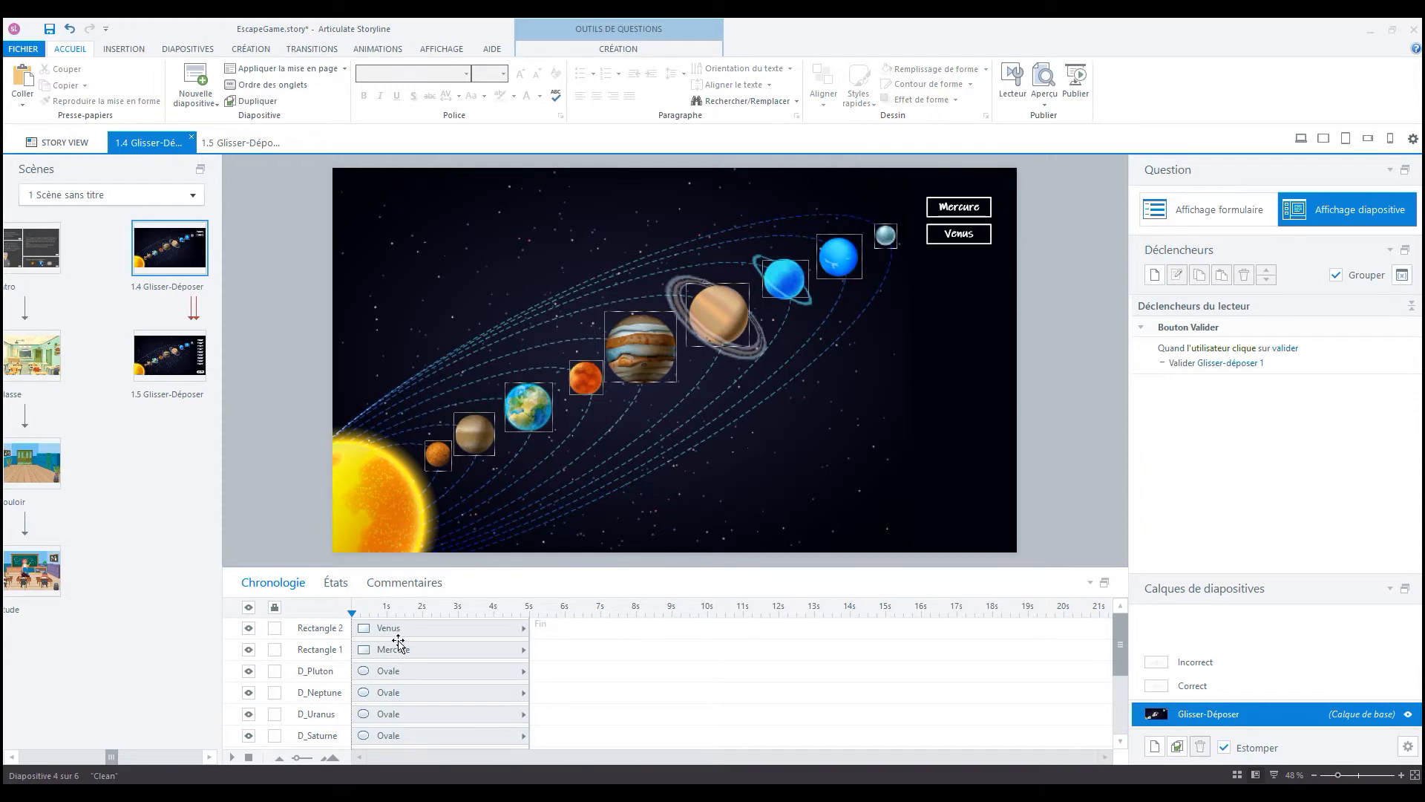
- Rename the two label rectangles Mercure and Venus to match their text
{"action": "double_click", "coordinate": [340, 650]}
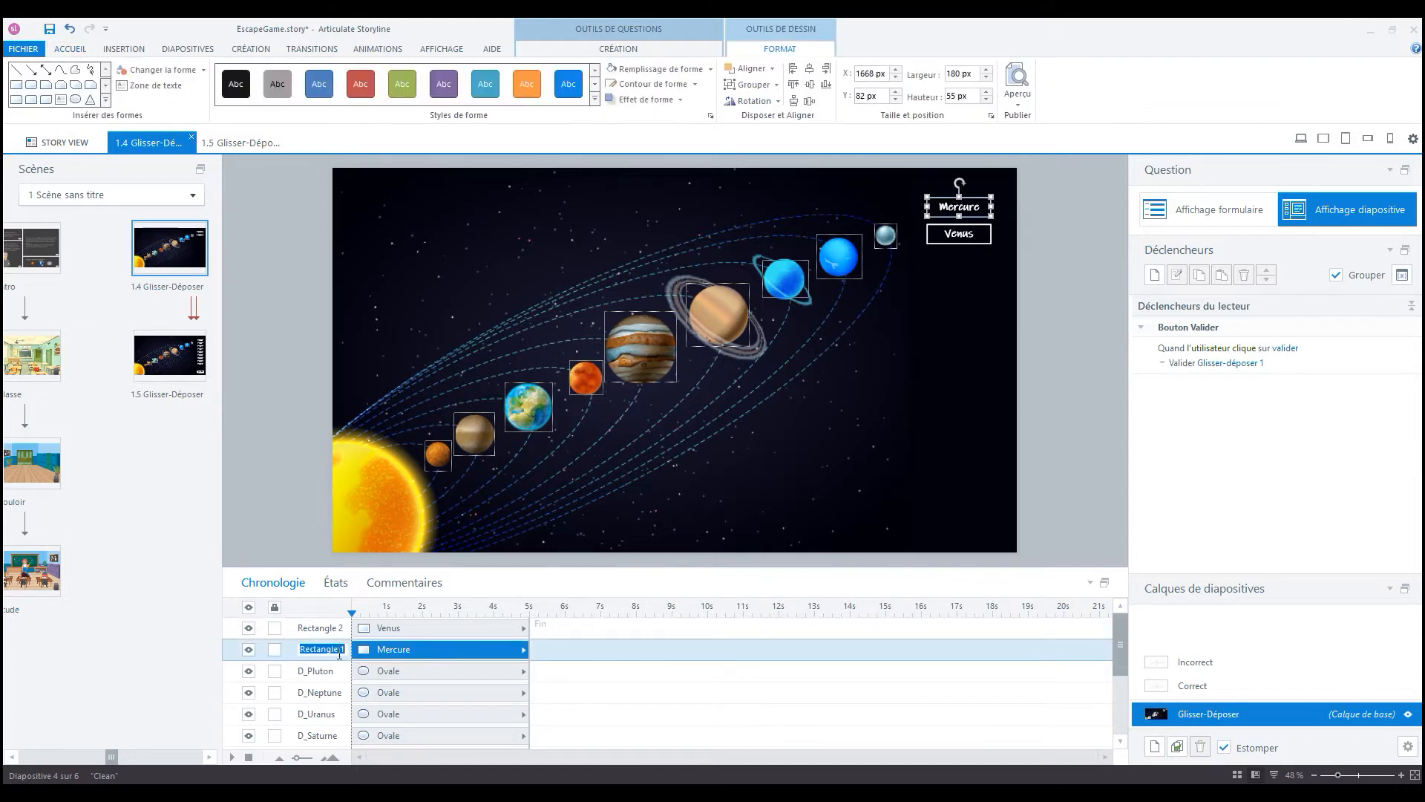
{"action": "type", "text": "Mercure"}
{"action": "double_click", "coordinate": [331, 629]}
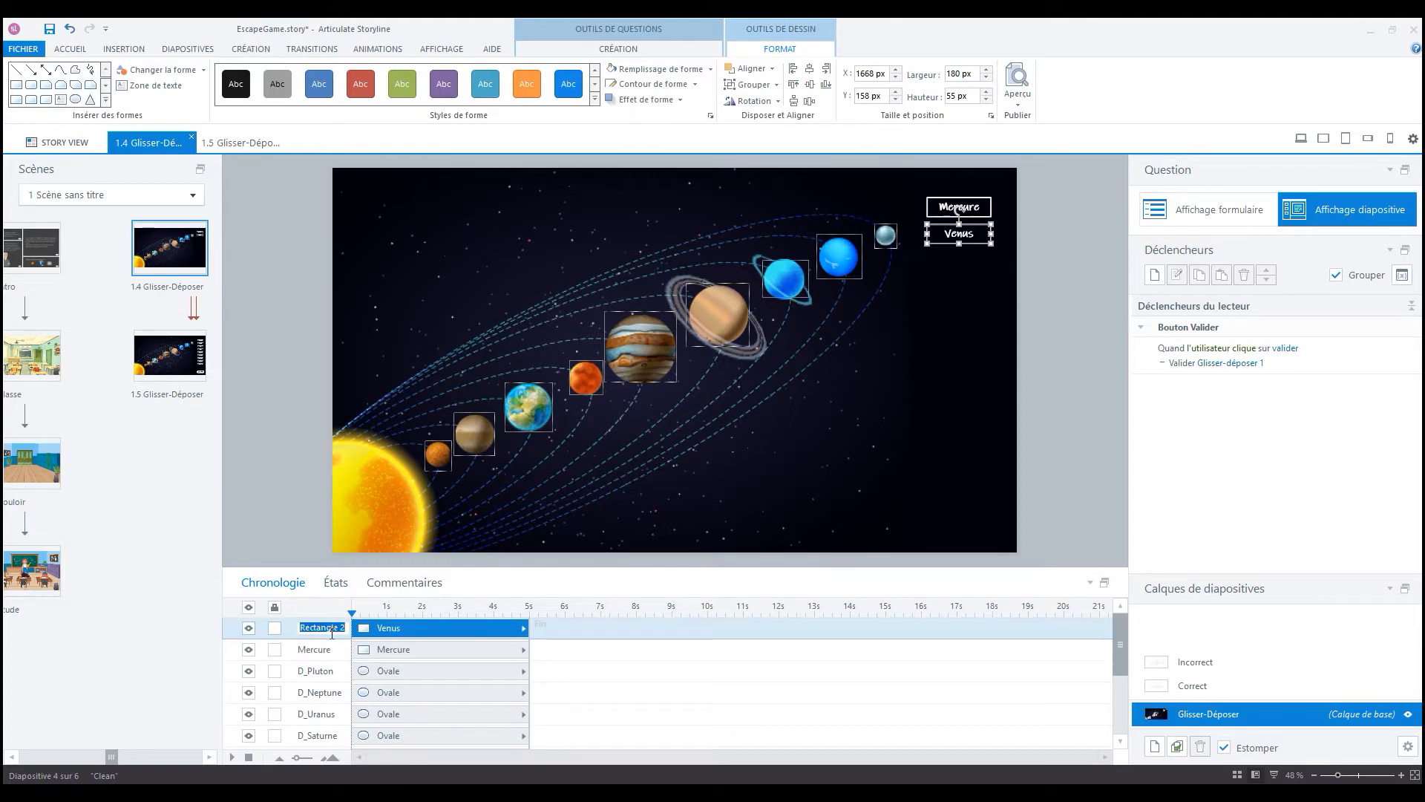
{"action": "type", "text": "Venus"}
{"action": "left_click", "coordinate": [1027, 464]}
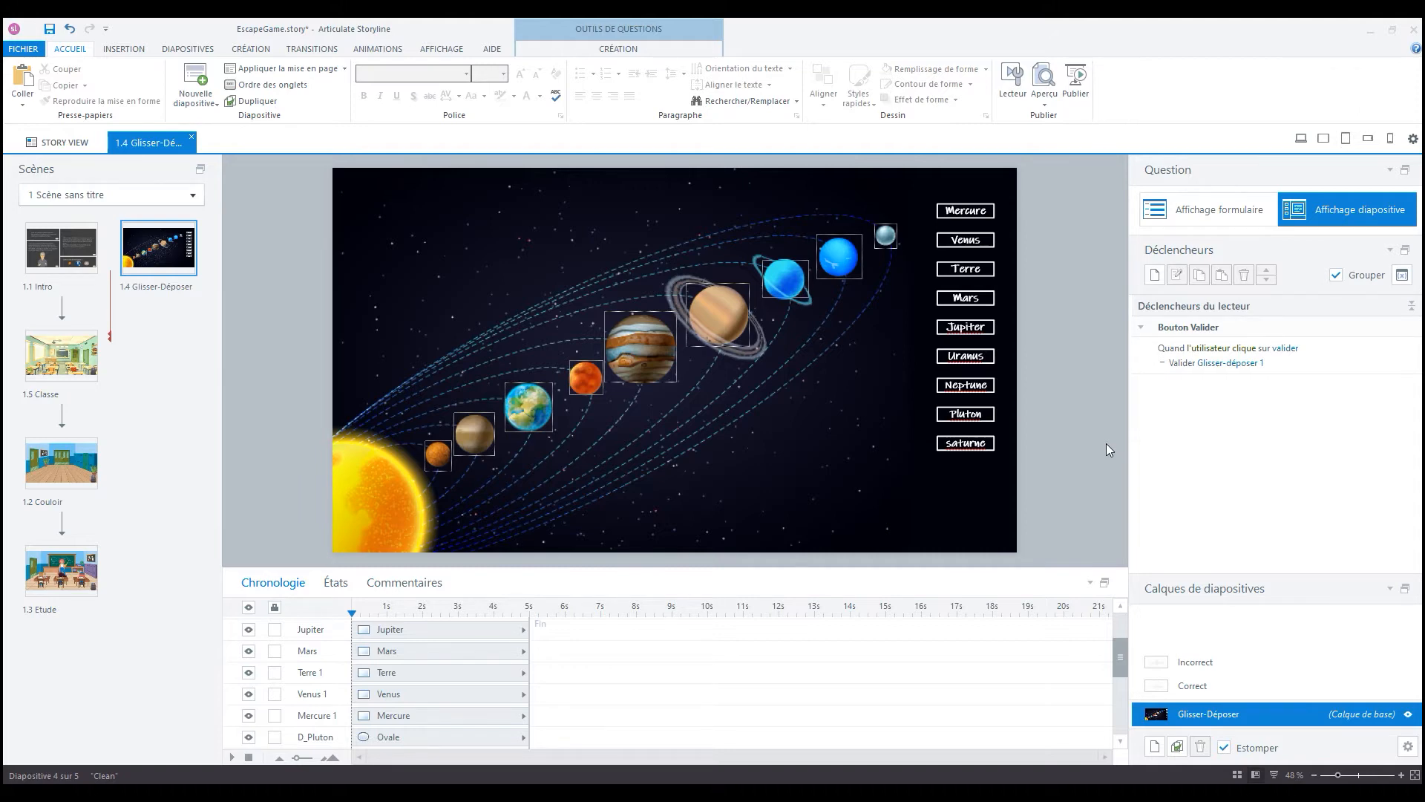
- In the question's form view, set the drop zones of rows A to C to D_Mercure, D_Venus1 and D_Terre
{"action": "left_click", "coordinate": [1207, 212]}
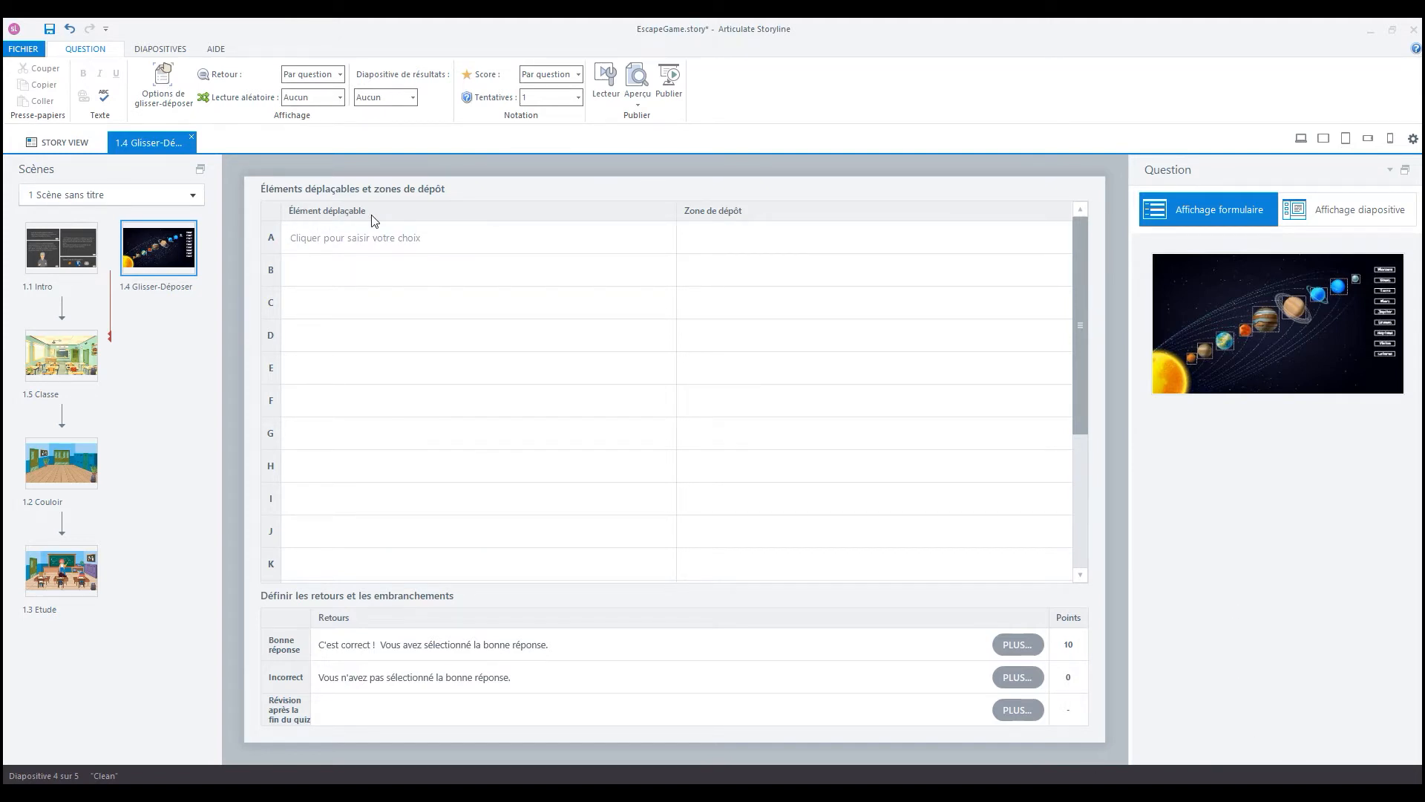
{"action": "left_click", "coordinate": [740, 227]}
{"action": "left_click", "coordinate": [739, 239]}
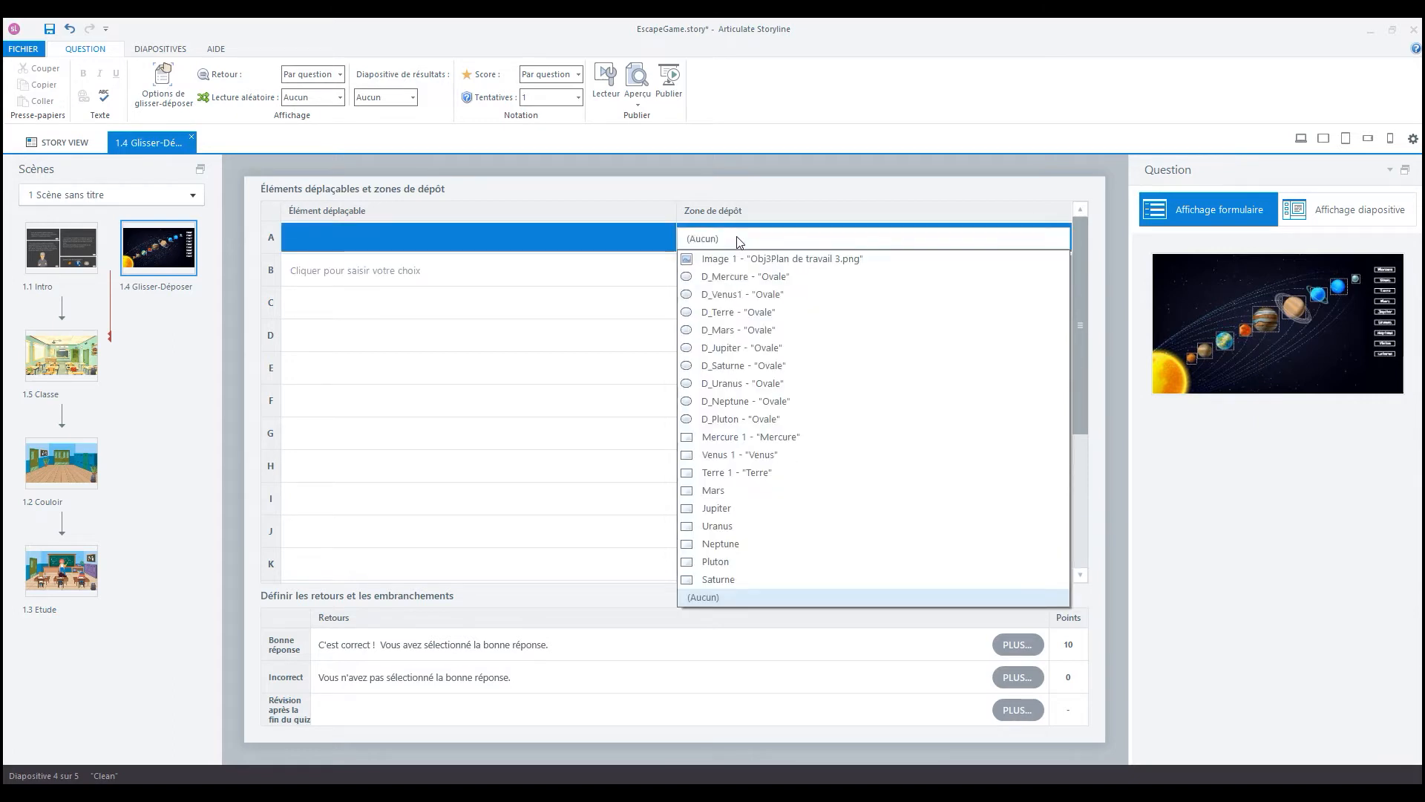
{"action": "left_click", "coordinate": [733, 276]}
{"action": "left_click", "coordinate": [735, 276]}
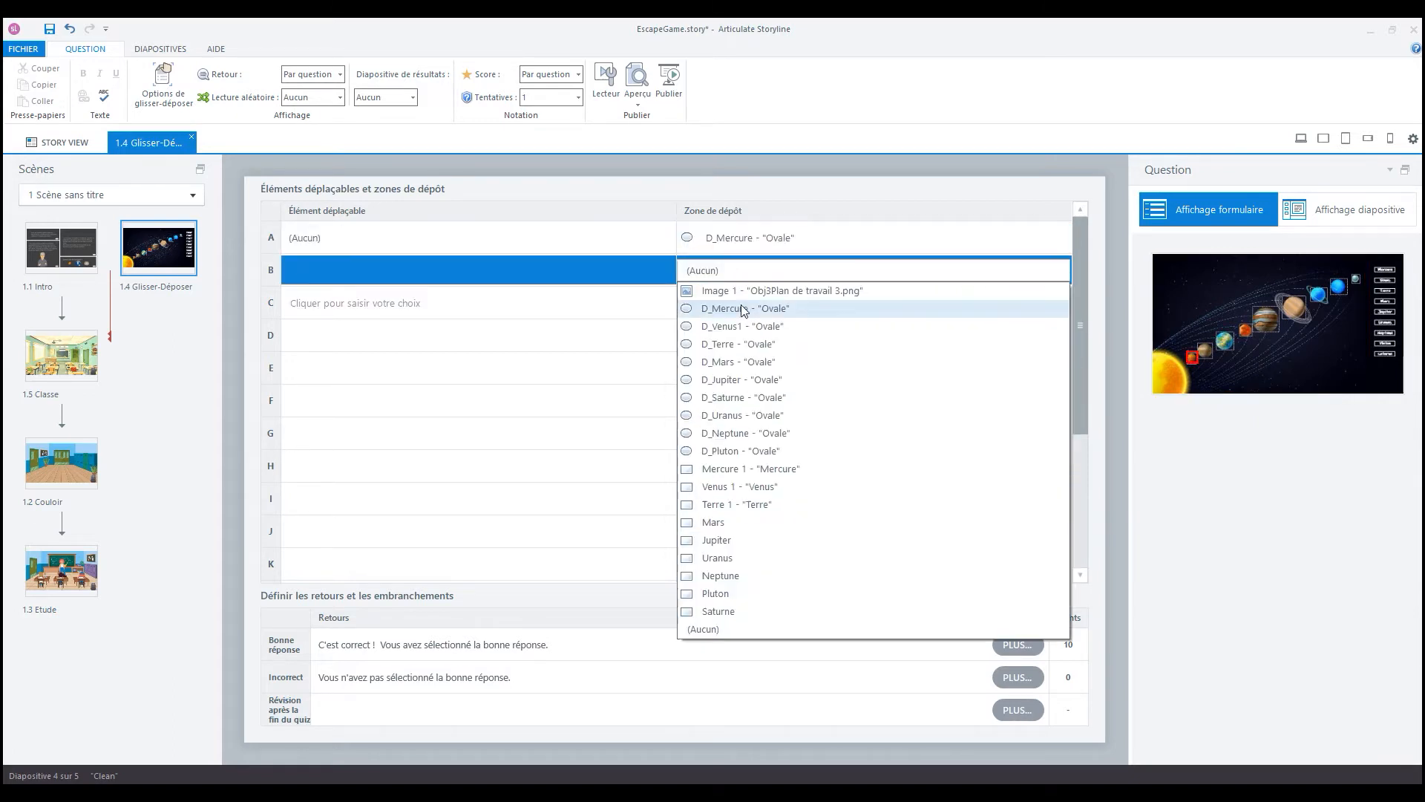
{"action": "left_click", "coordinate": [742, 326]}
{"action": "left_click", "coordinate": [749, 303]}
{"action": "left_click", "coordinate": [762, 378]}
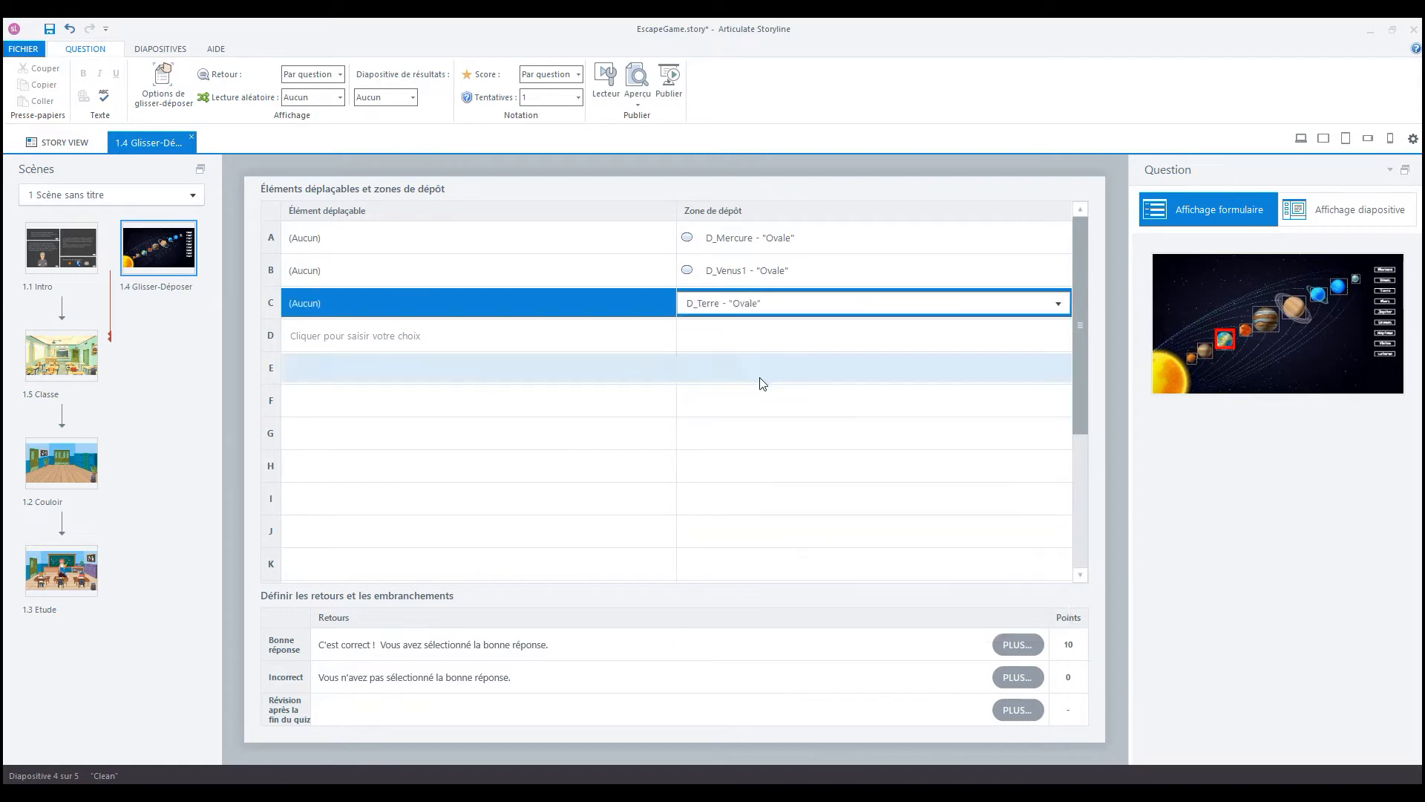
- Set the drop zones of rows D to F to D_Mars, D_Jupiter and D_Saturne
{"action": "left_click", "coordinate": [762, 337]}
{"action": "left_click", "coordinate": [758, 429]}
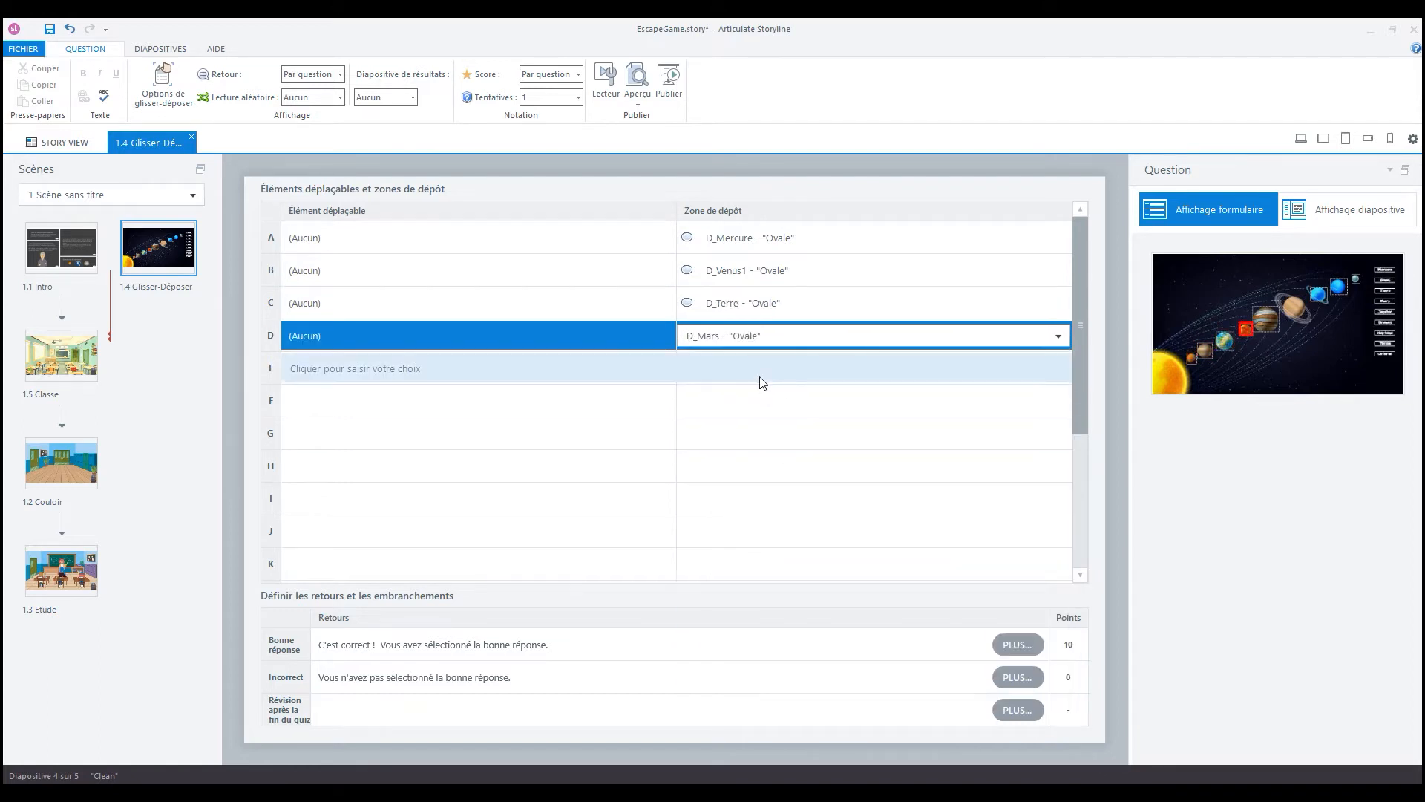
{"action": "left_click", "coordinate": [757, 375]}
{"action": "left_click", "coordinate": [764, 479]}
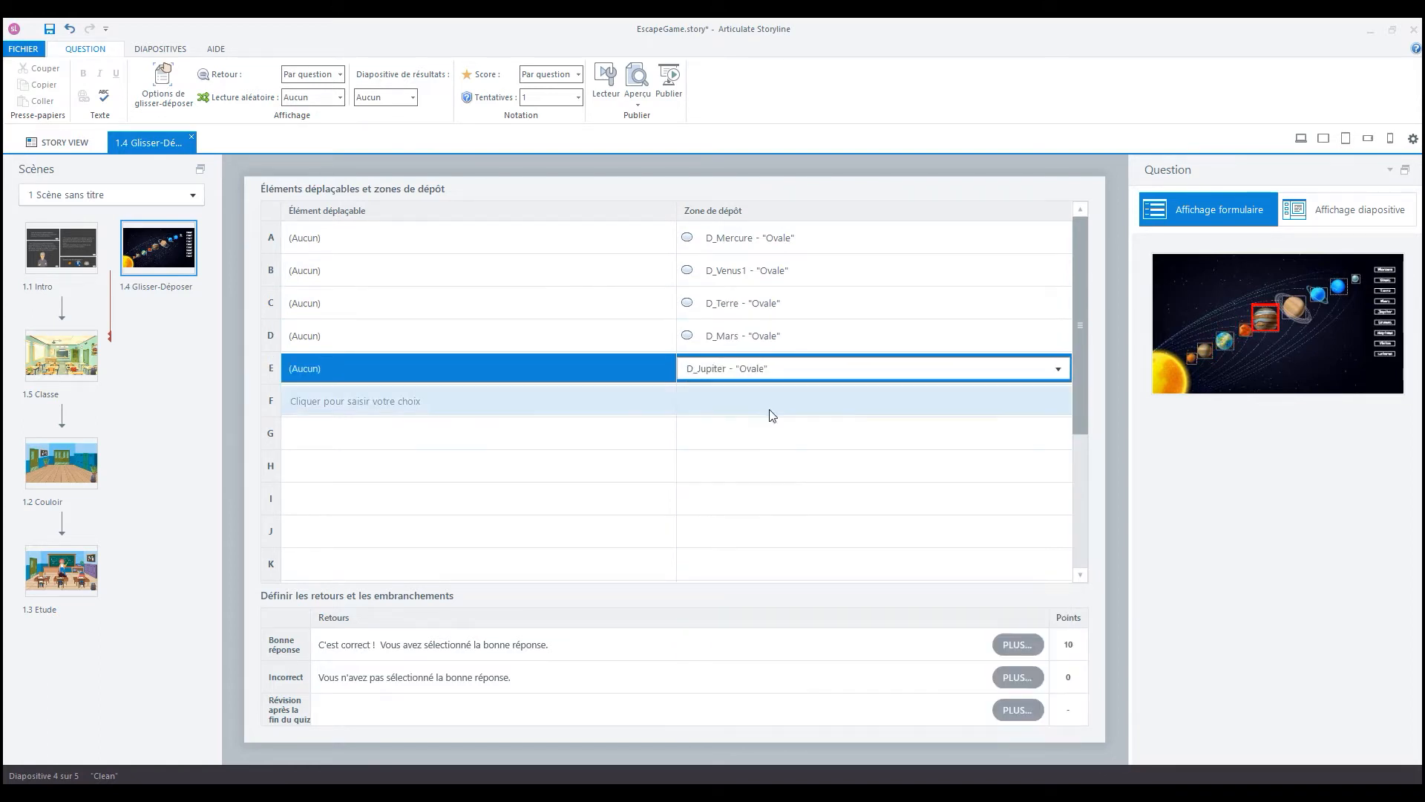
{"action": "left_click", "coordinate": [767, 400]}
{"action": "left_click", "coordinate": [764, 528]}
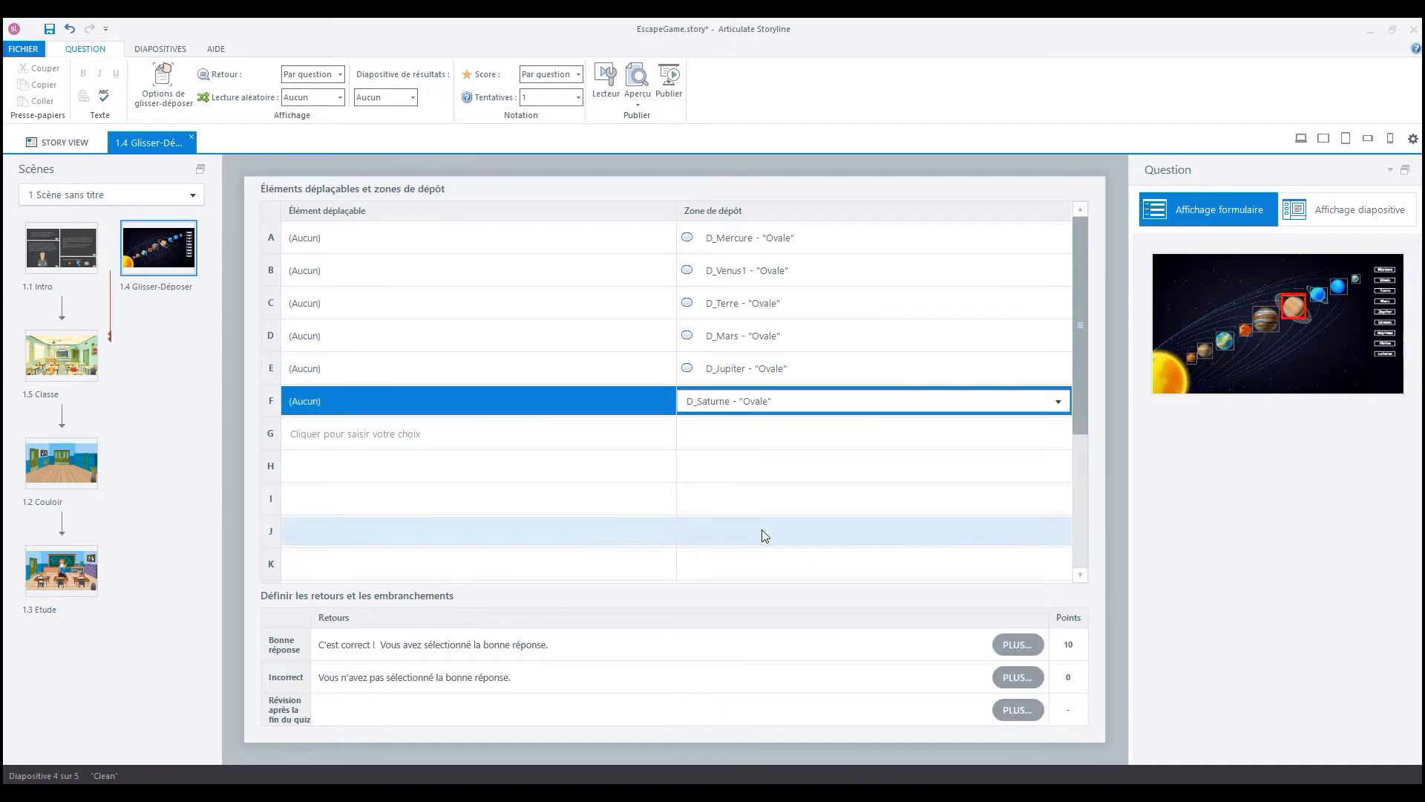
- Set the drop zones of rows G to I to D_Uranus, D_Neptune and D_Pluton
{"action": "left_click", "coordinate": [784, 434]}
{"action": "left_click", "coordinate": [781, 550]}
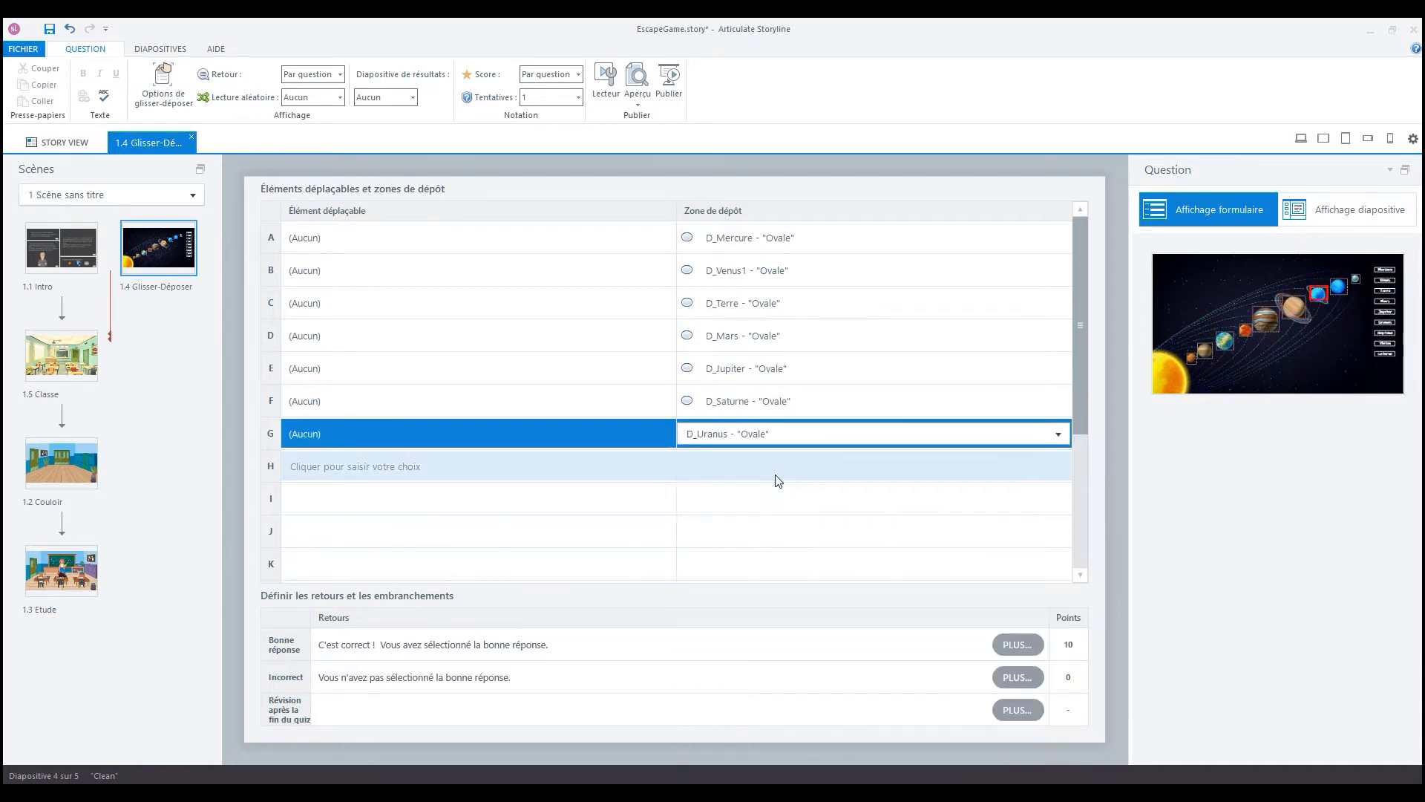
{"action": "left_click", "coordinate": [780, 469]}
{"action": "left_click", "coordinate": [780, 564]}
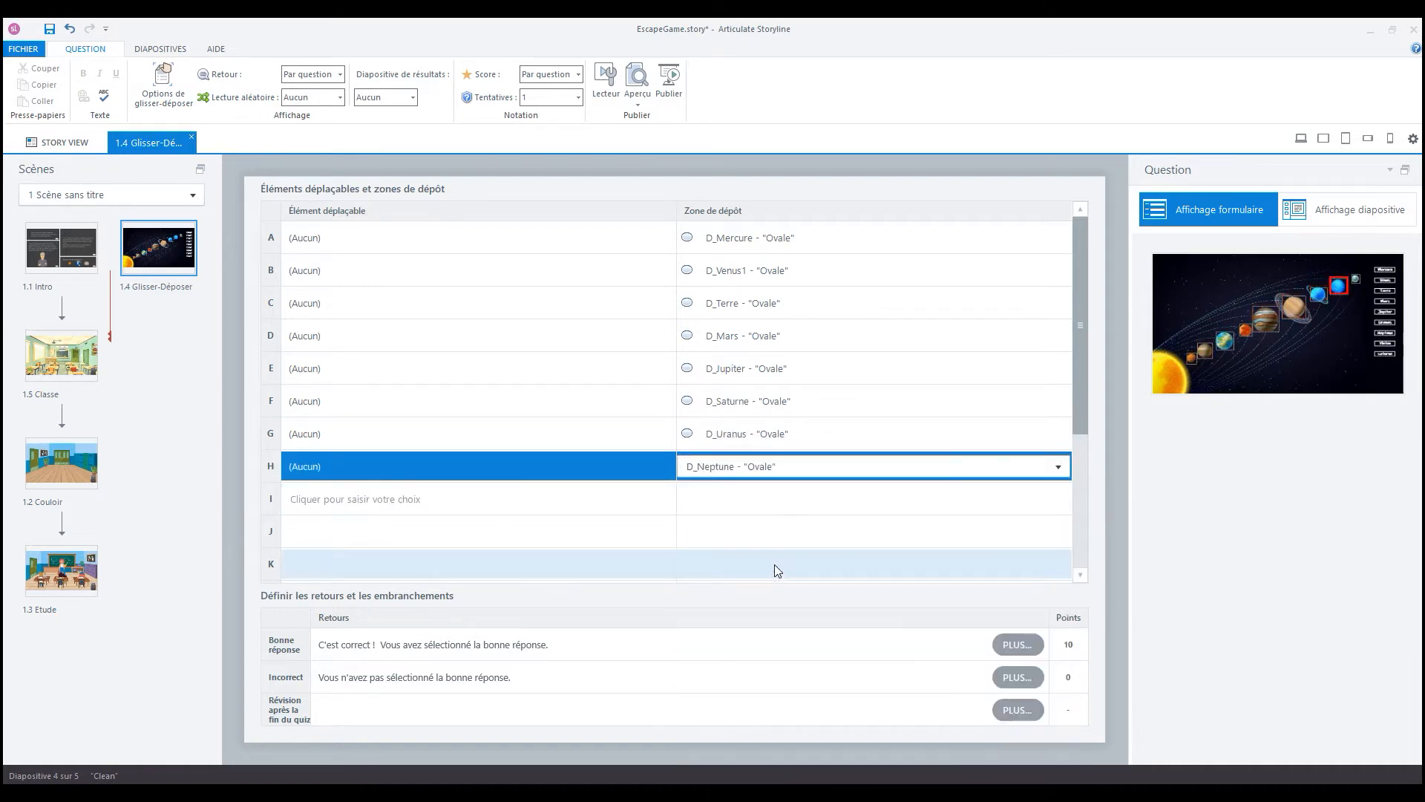
{"action": "left_click", "coordinate": [779, 498]}
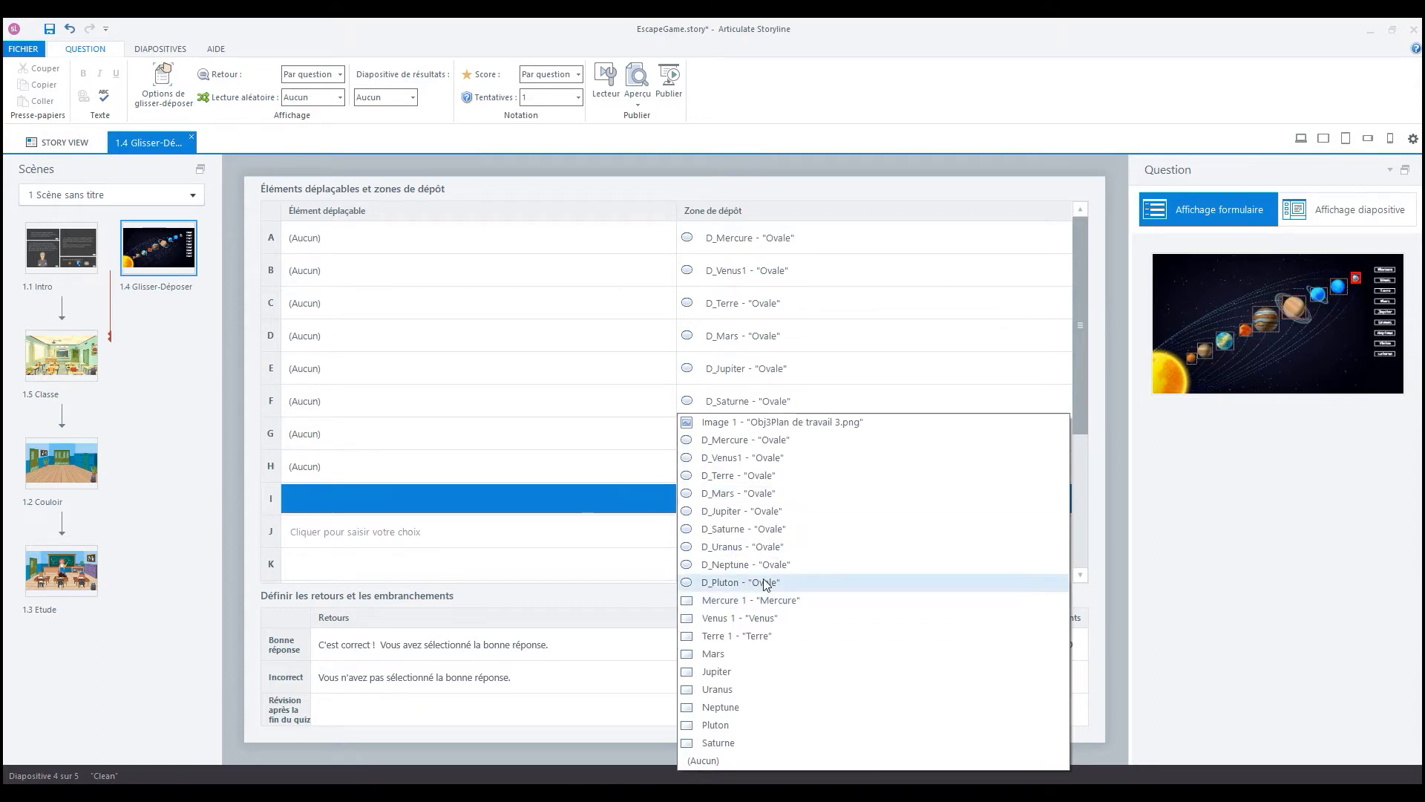
{"action": "left_click", "coordinate": [765, 584]}
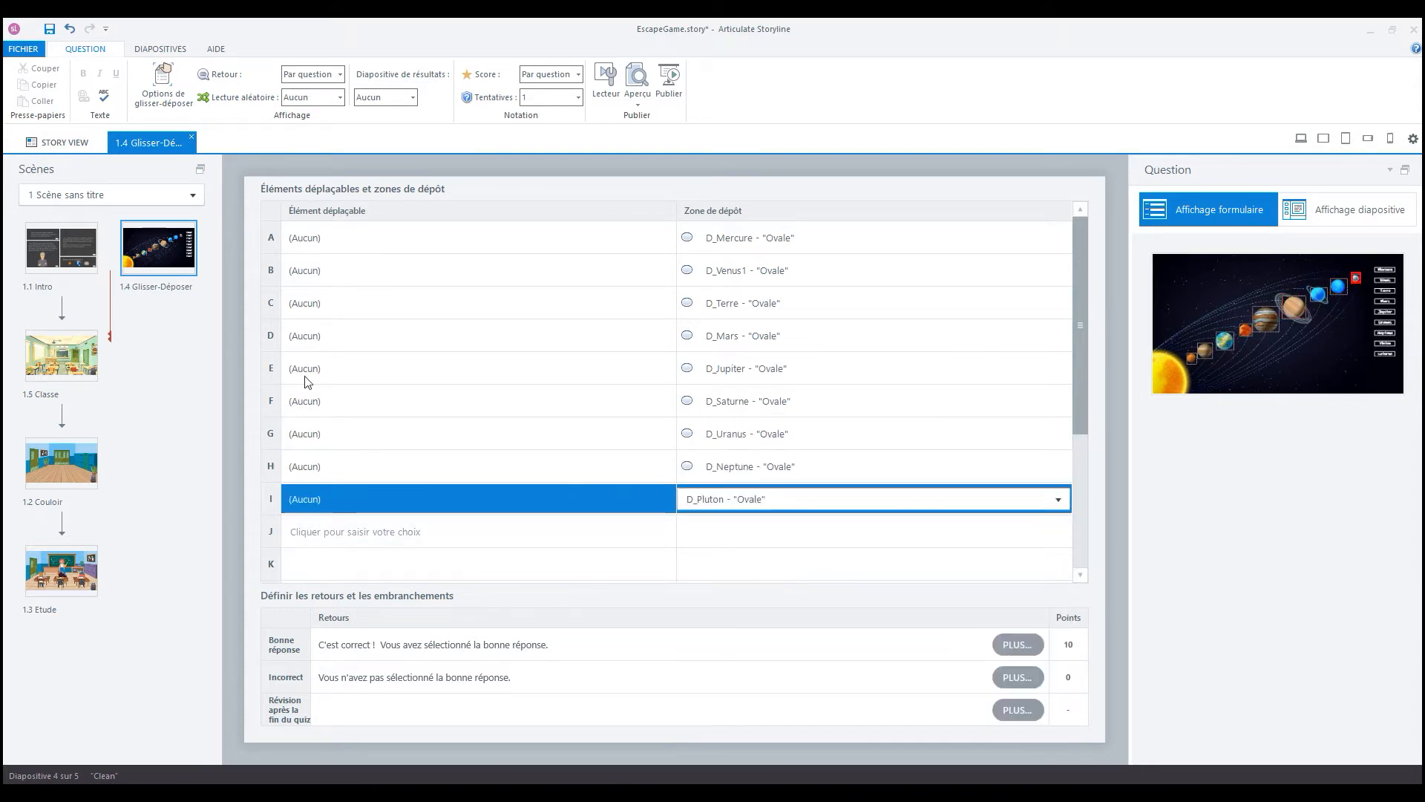
- Set the draggable items of rows A to C to Mercure 1, Venus 1 and Terre 1
{"action": "left_click", "coordinate": [342, 237]}
{"action": "left_click", "coordinate": [344, 242]}
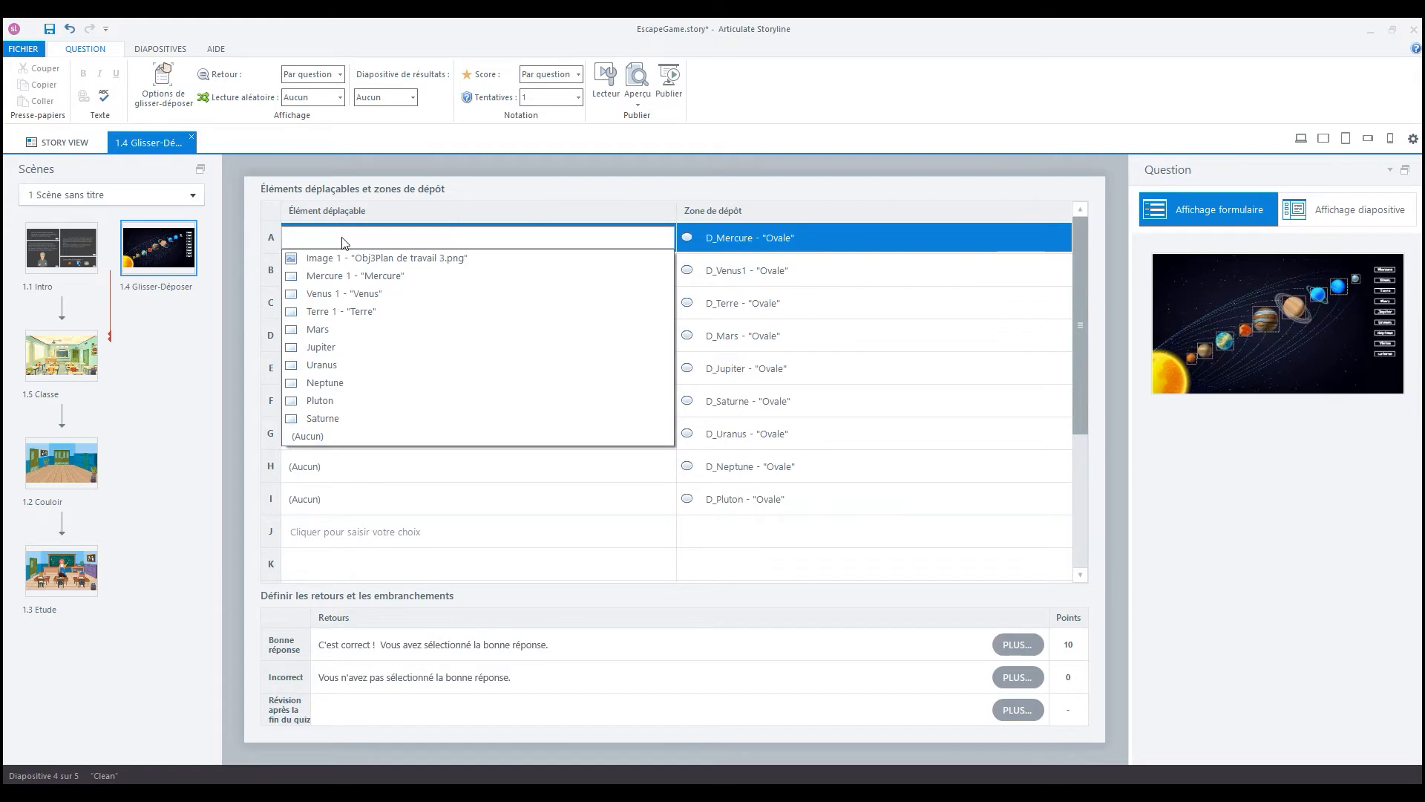
{"action": "left_click", "coordinate": [338, 278]}
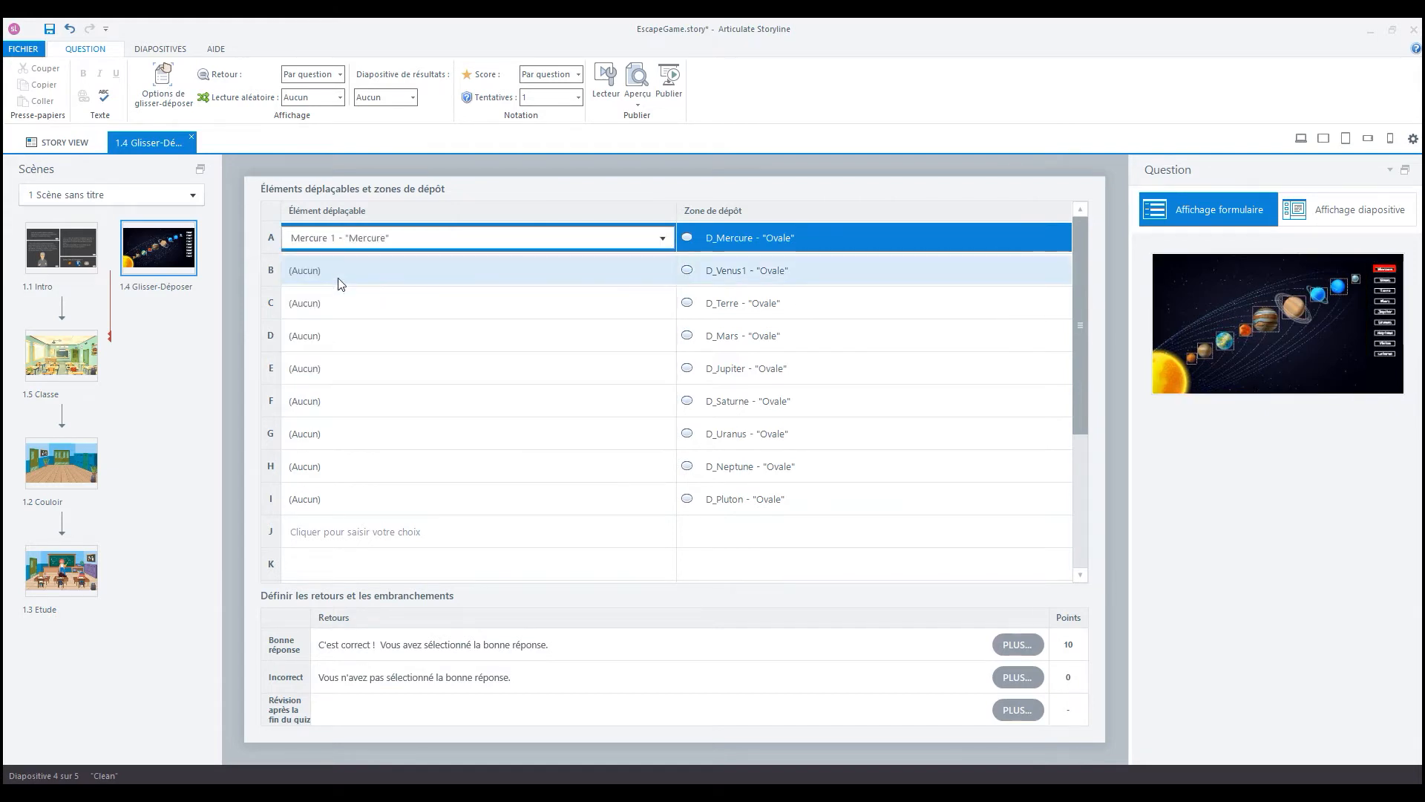
{"action": "left_click", "coordinate": [344, 274]}
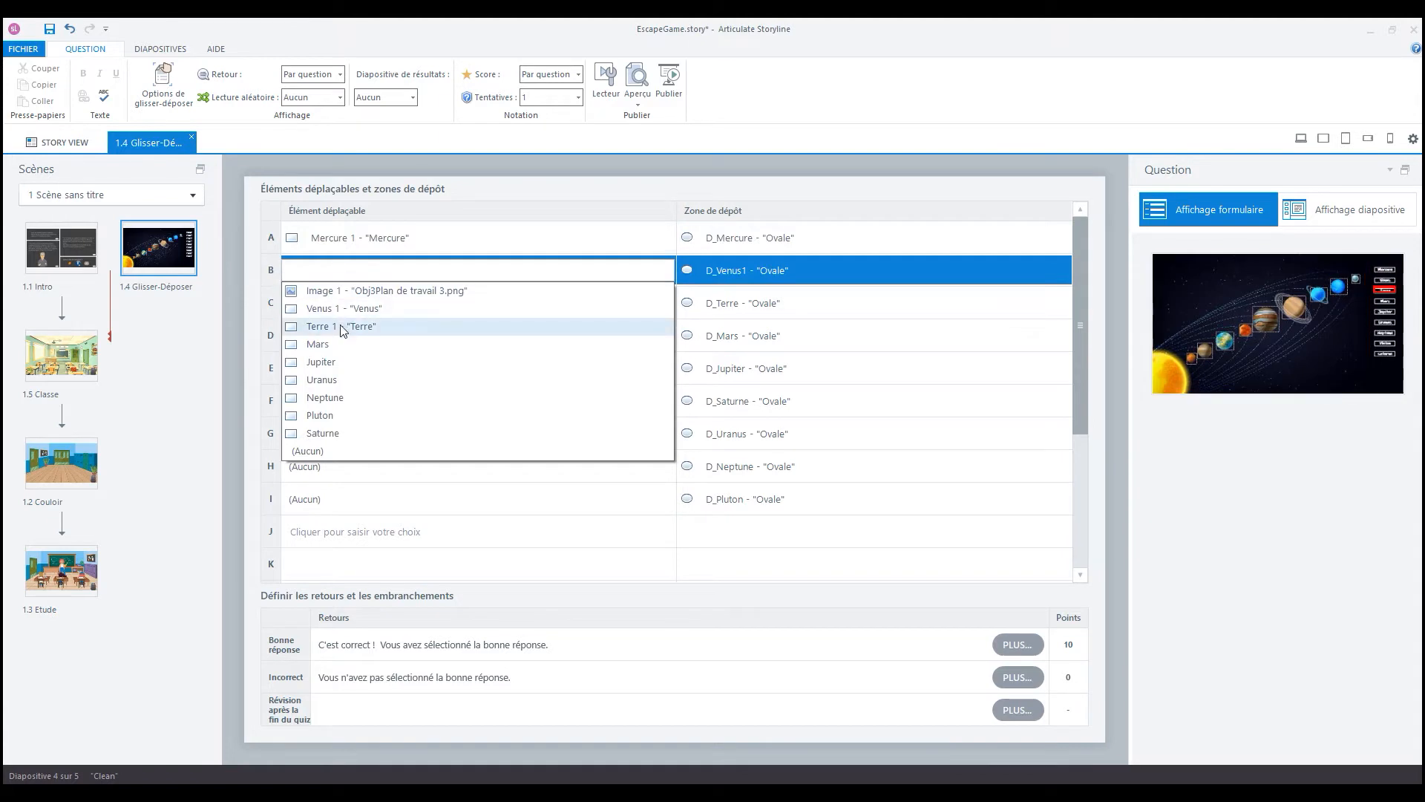
{"action": "left_click", "coordinate": [337, 311]}
{"action": "left_click", "coordinate": [337, 309]}
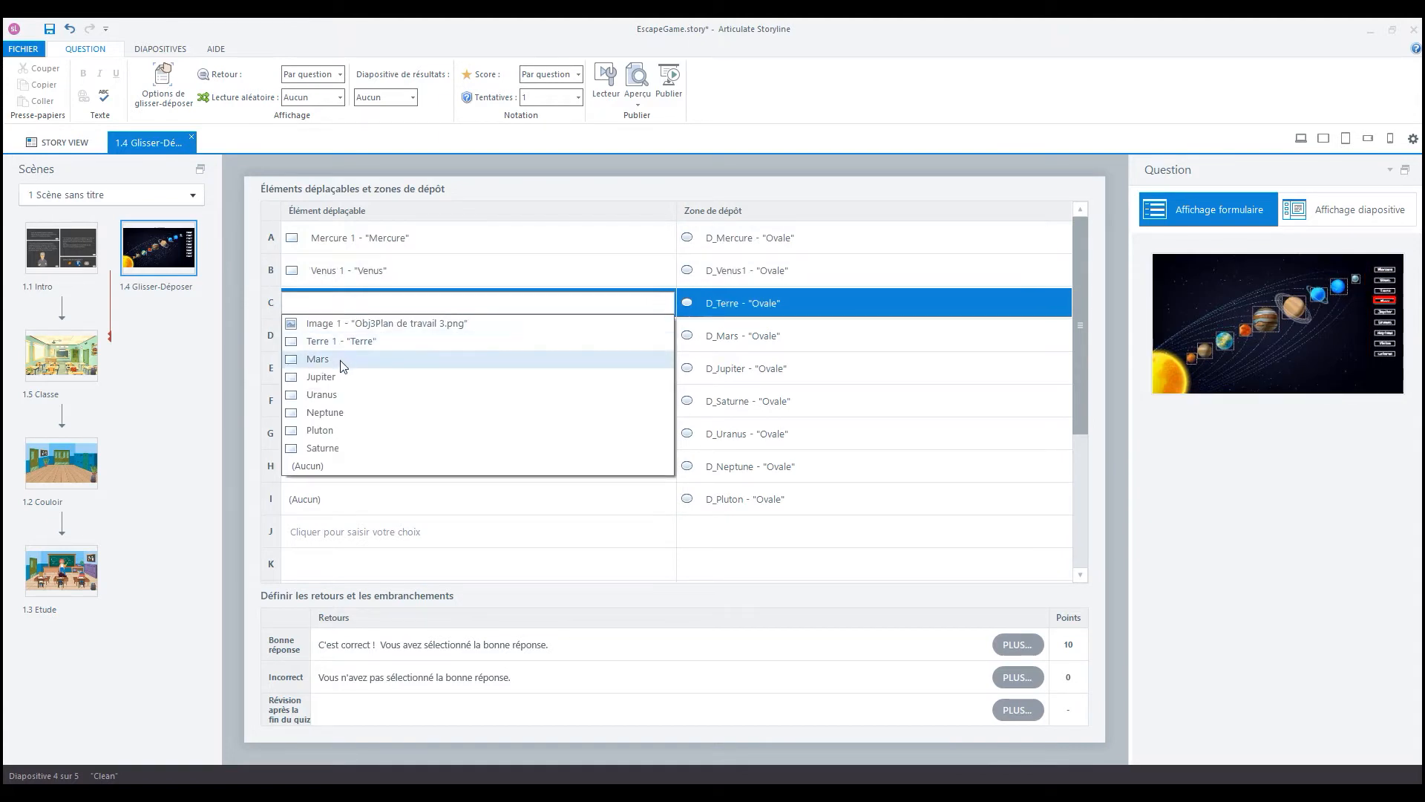
{"action": "left_click", "coordinate": [341, 341]}
- Set the draggable items of rows D to F to Mars, Jupiter and Saturne
{"action": "left_click", "coordinate": [361, 326]}
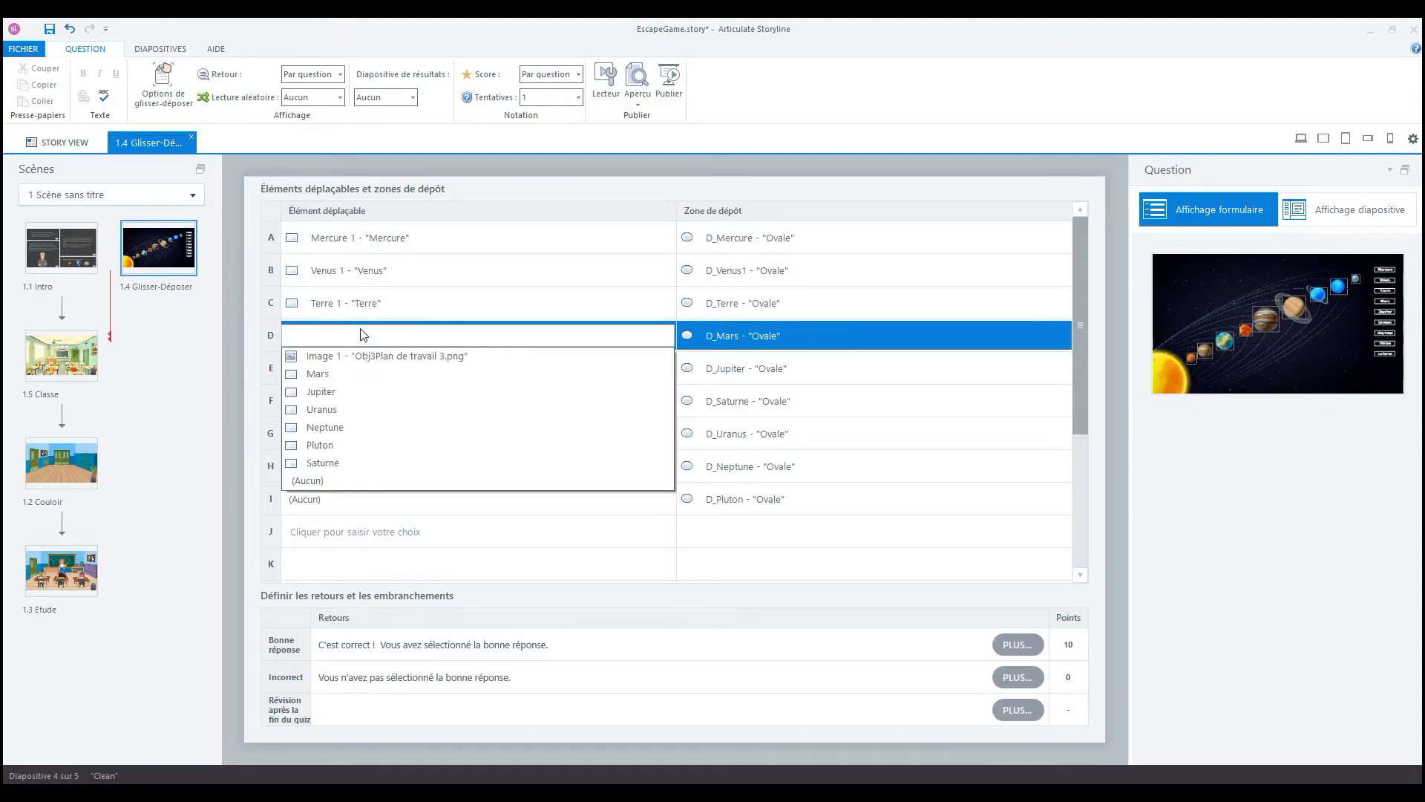
{"action": "left_click", "coordinate": [338, 374]}
{"action": "left_click", "coordinate": [350, 372]}
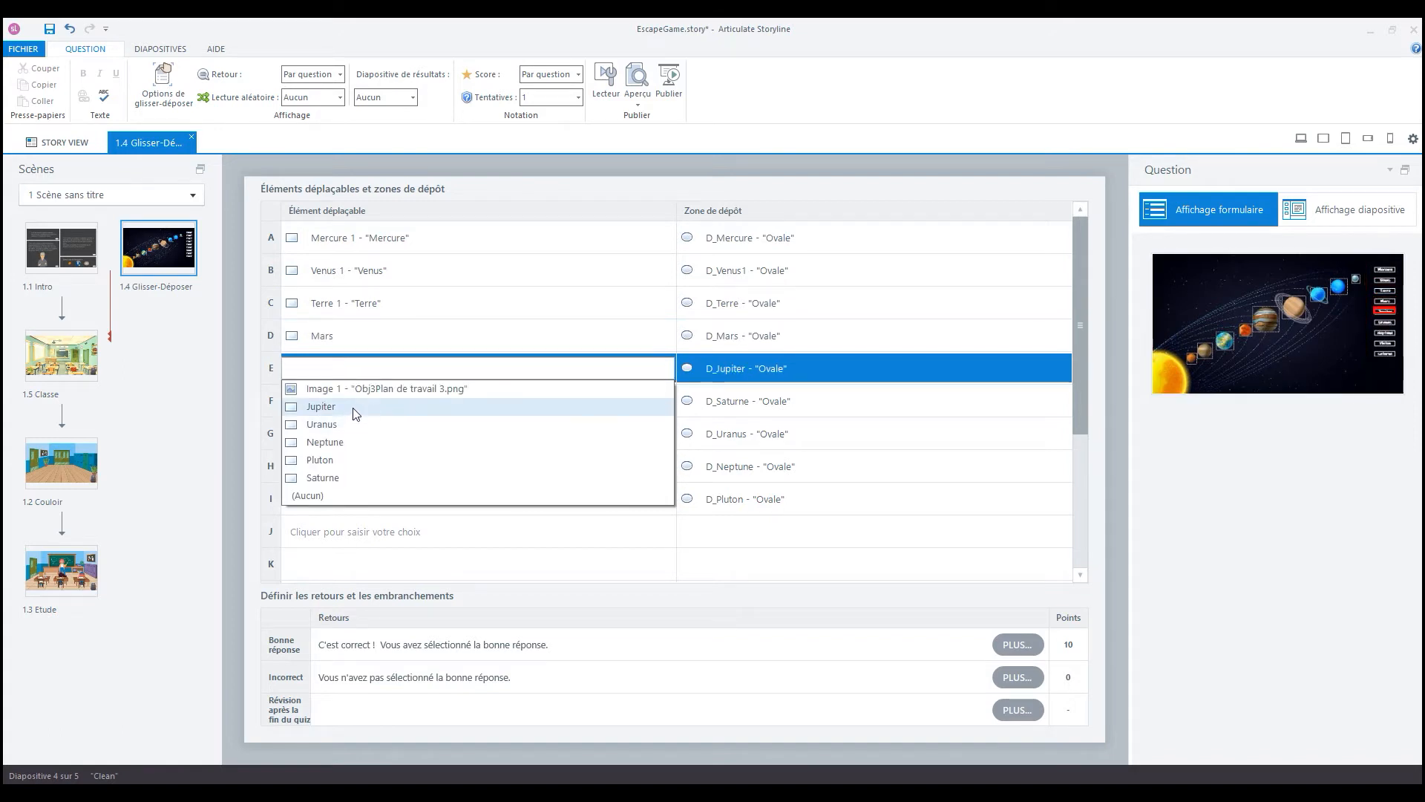
{"action": "left_click", "coordinate": [353, 409]}
{"action": "left_click", "coordinate": [351, 408]}
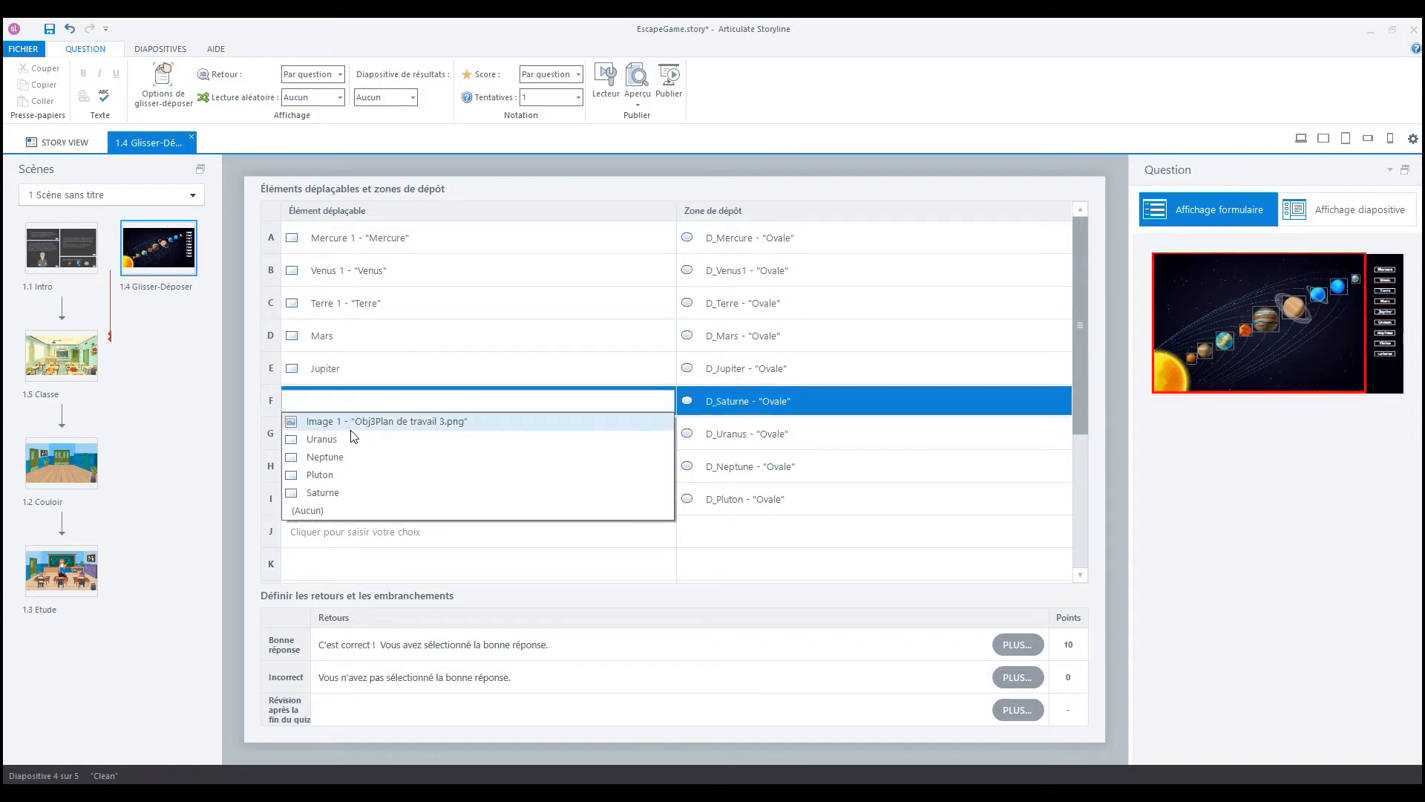
{"action": "left_click", "coordinate": [348, 492]}
- Set the draggable items of rows G to I to Uranus, Neptune and Pluton
{"action": "left_click", "coordinate": [361, 434]}
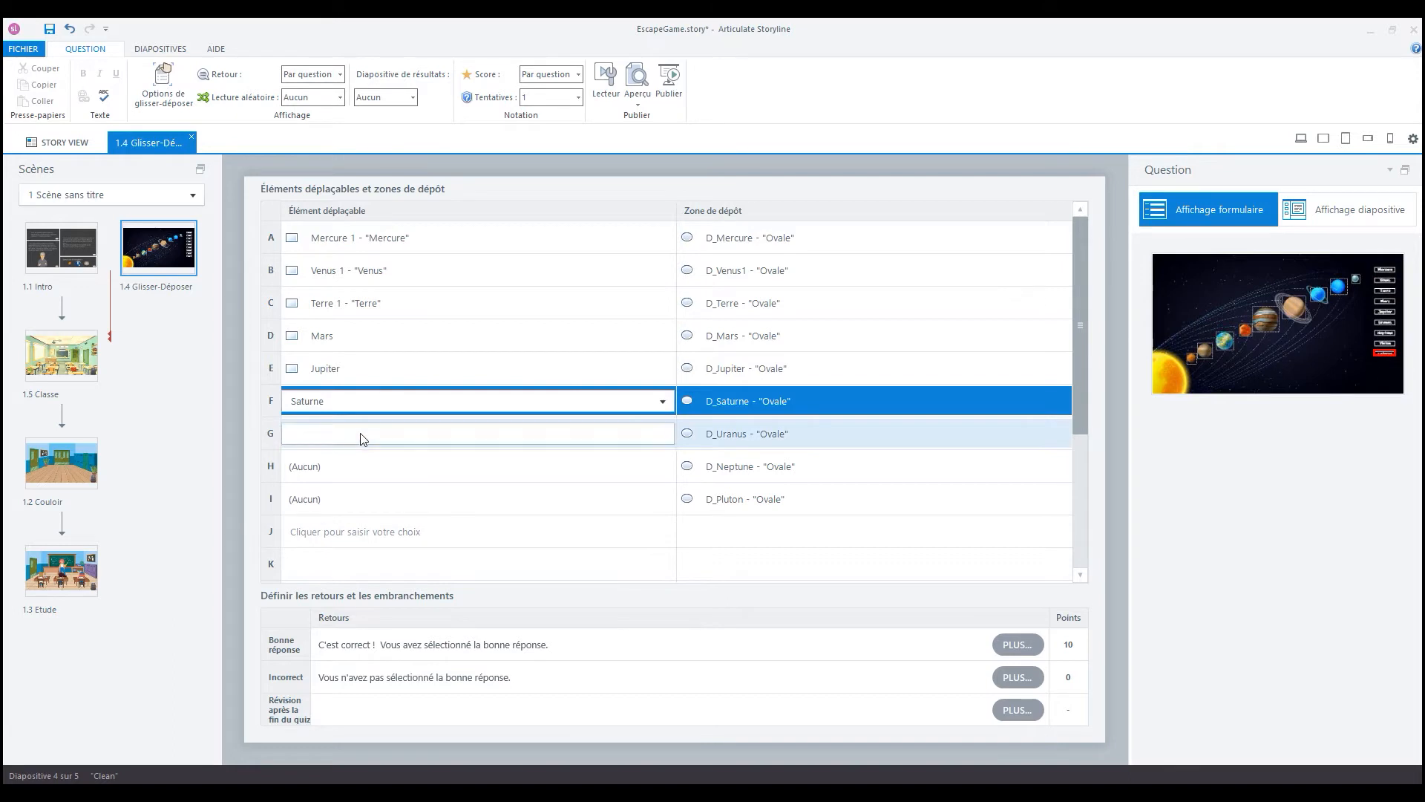
{"action": "left_click", "coordinate": [355, 476]}
{"action": "left_click", "coordinate": [370, 473]}
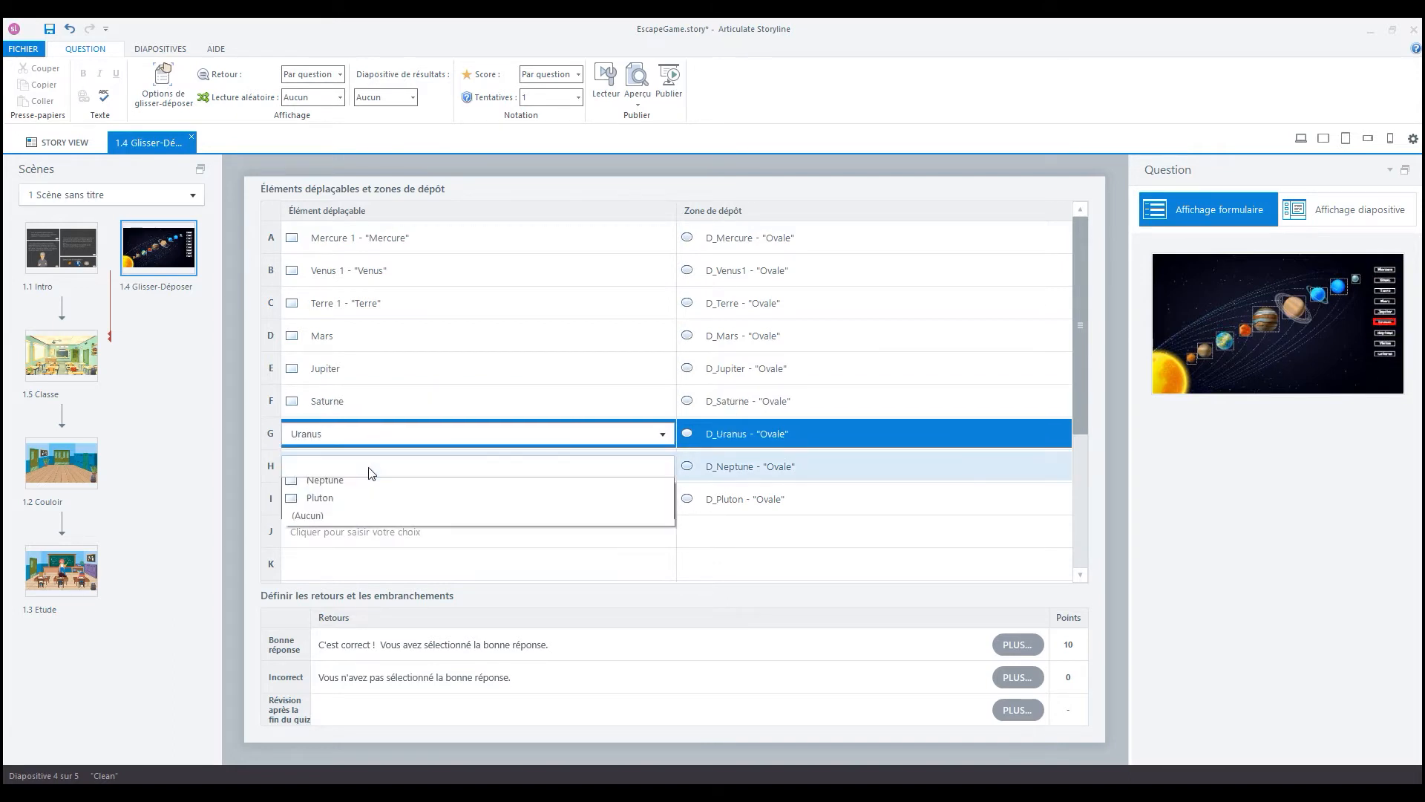
{"action": "left_click", "coordinate": [360, 504]}
{"action": "left_click", "coordinate": [369, 499]}
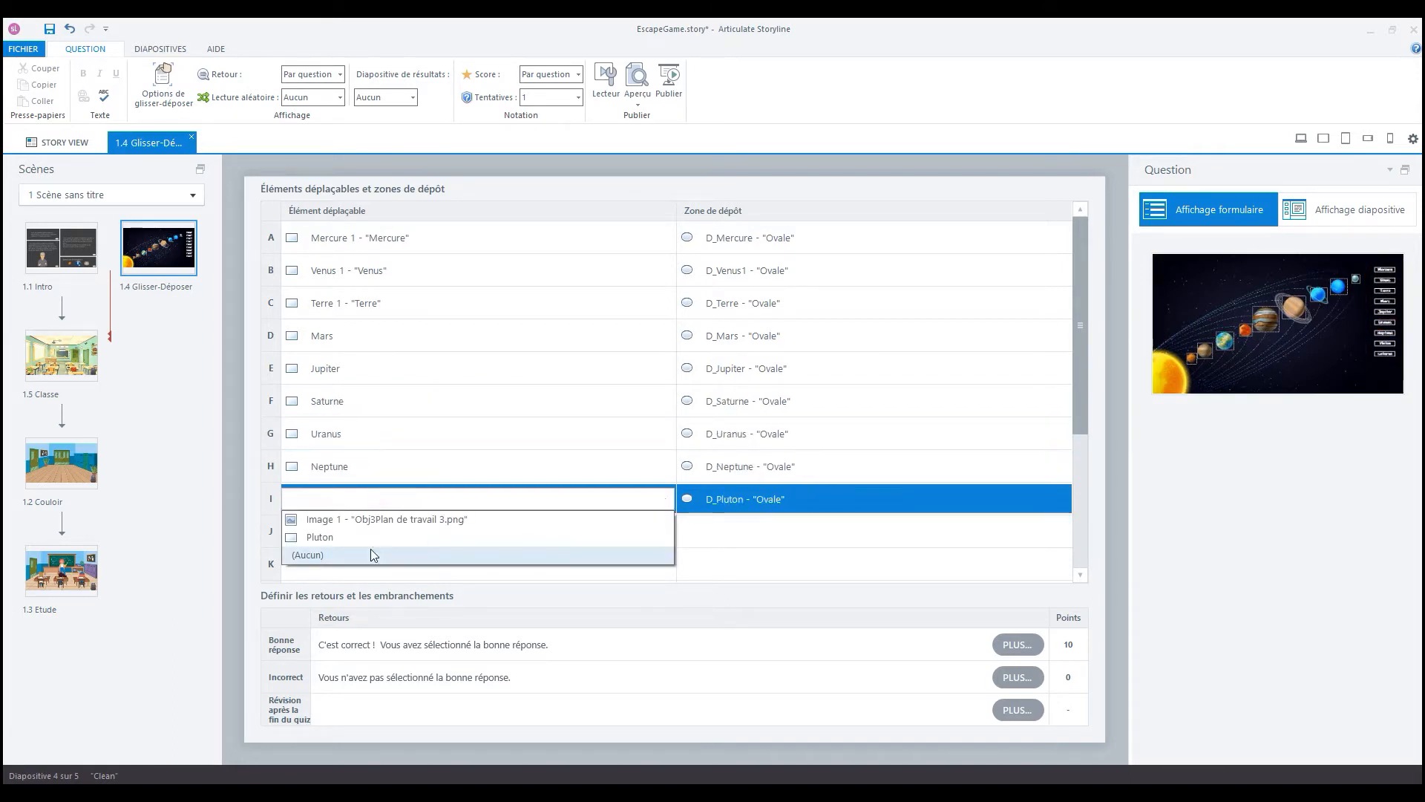
{"action": "left_click", "coordinate": [369, 536]}
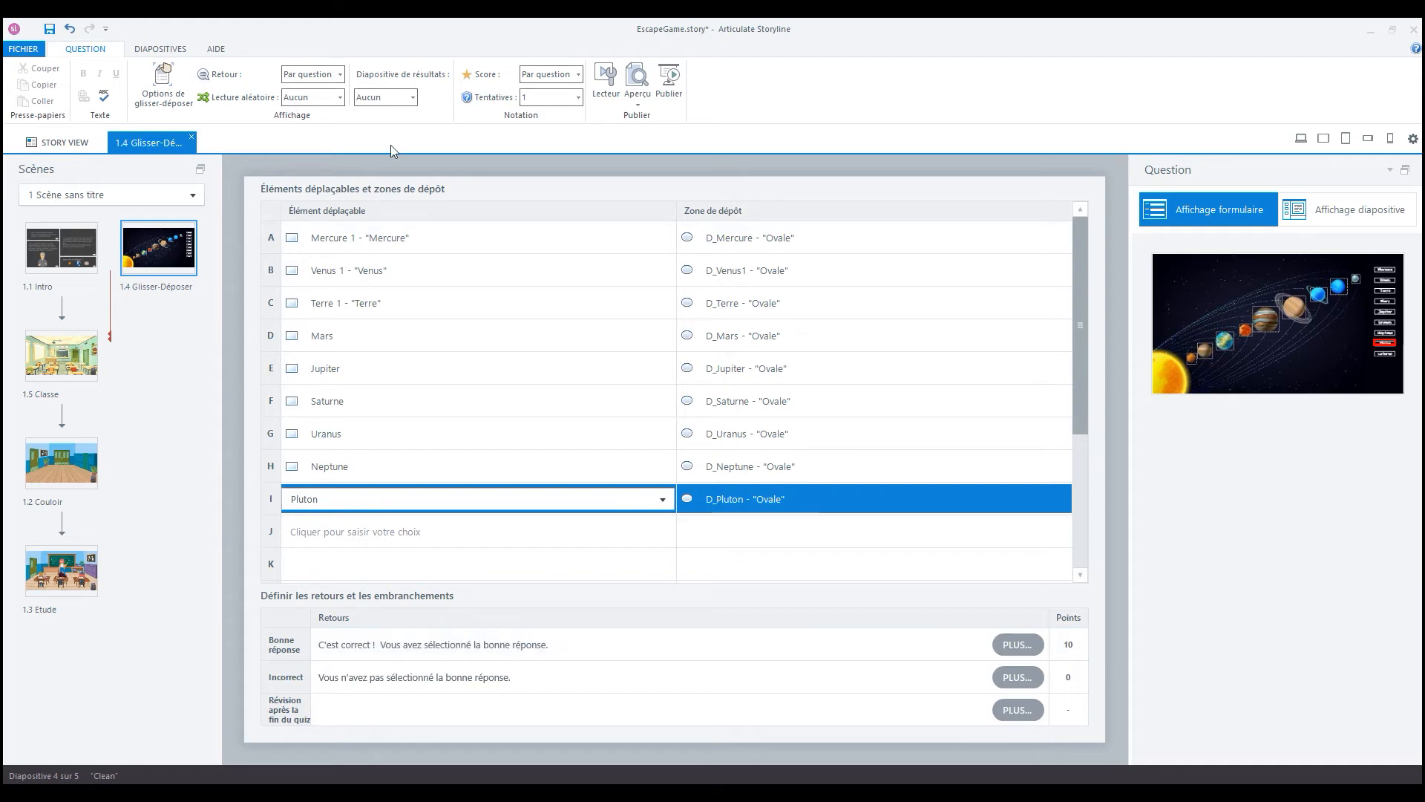
- In the drag-and-drop options, return items to their starting point when dropped outside any drop zone (de n'importe quelle zone de dépôt)
{"action": "left_click", "coordinate": [184, 105]}
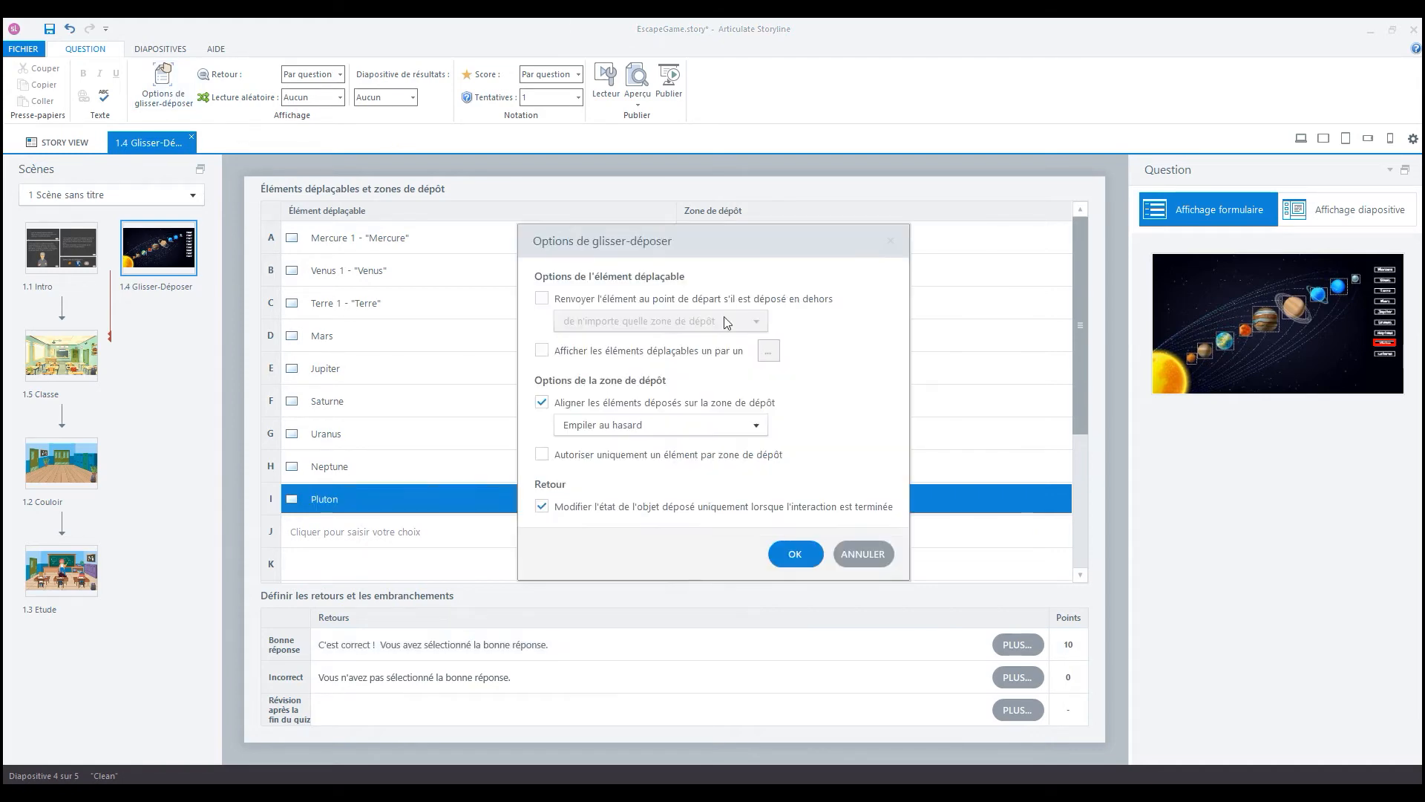
{"action": "left_click", "coordinate": [582, 302]}
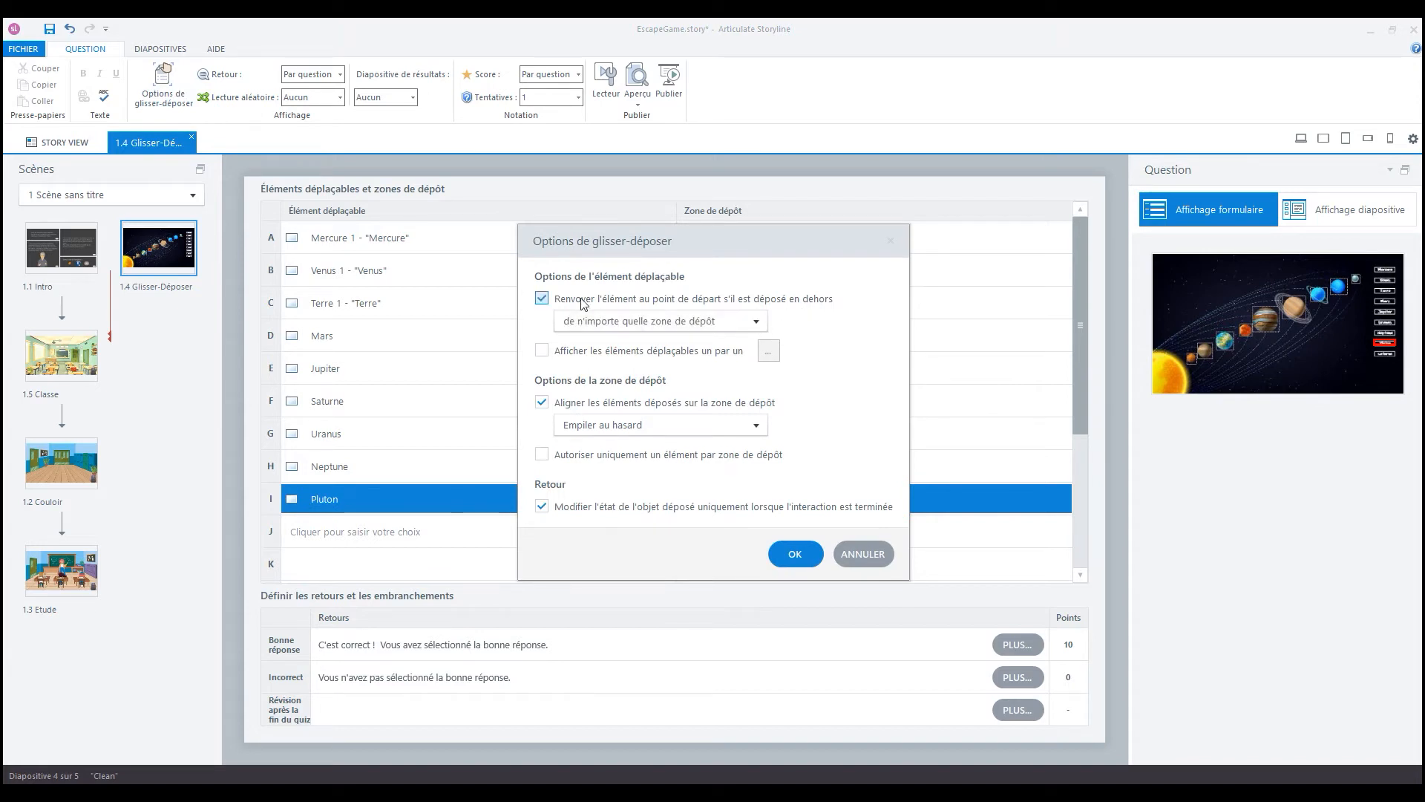
{"action": "left_click", "coordinate": [720, 322]}
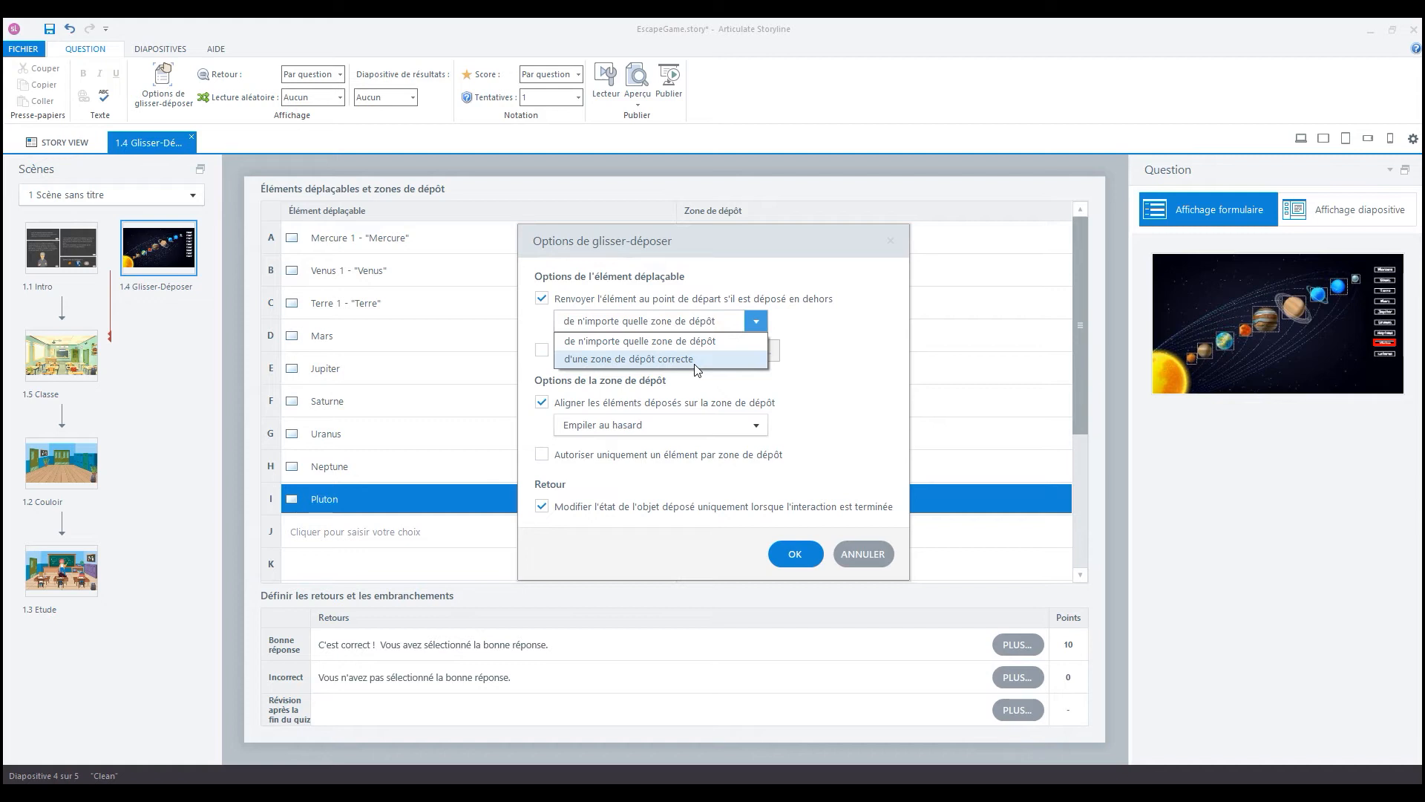
{"action": "left_click", "coordinate": [653, 340]}
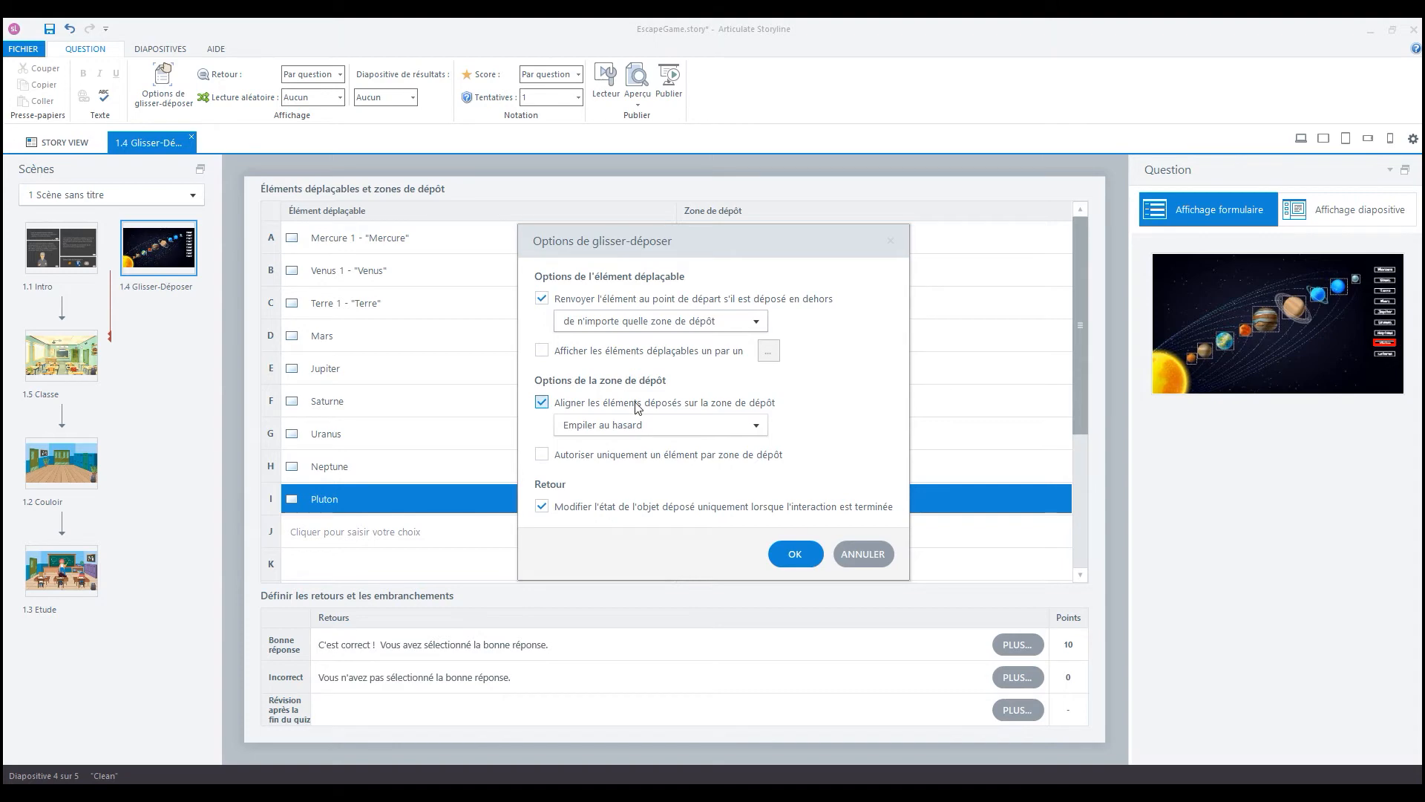
- Set dropped items to Aligner au centre, allow only one item per drop zone, and accept the drag-and-drop options
{"action": "left_click", "coordinate": [757, 425]}
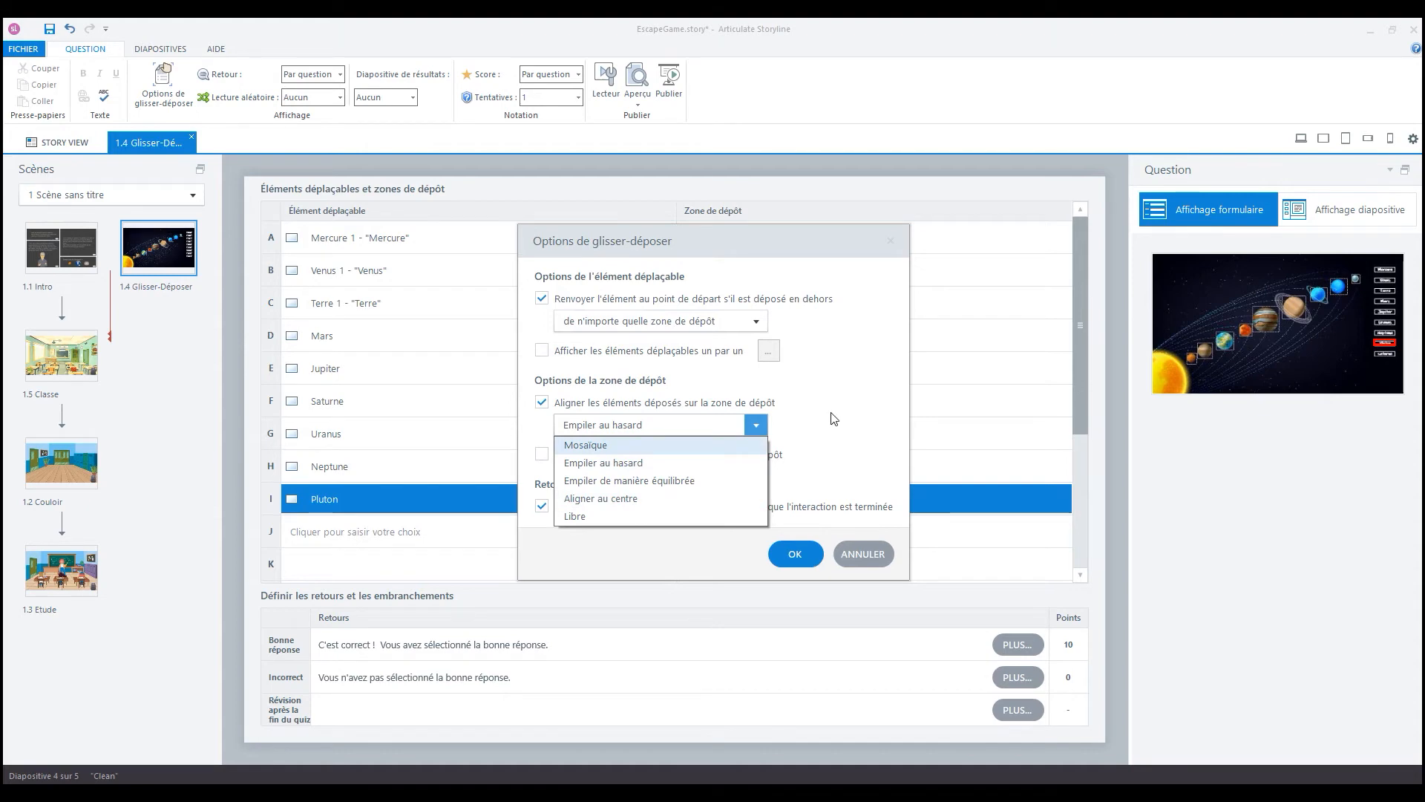
{"action": "left_click", "coordinate": [678, 500]}
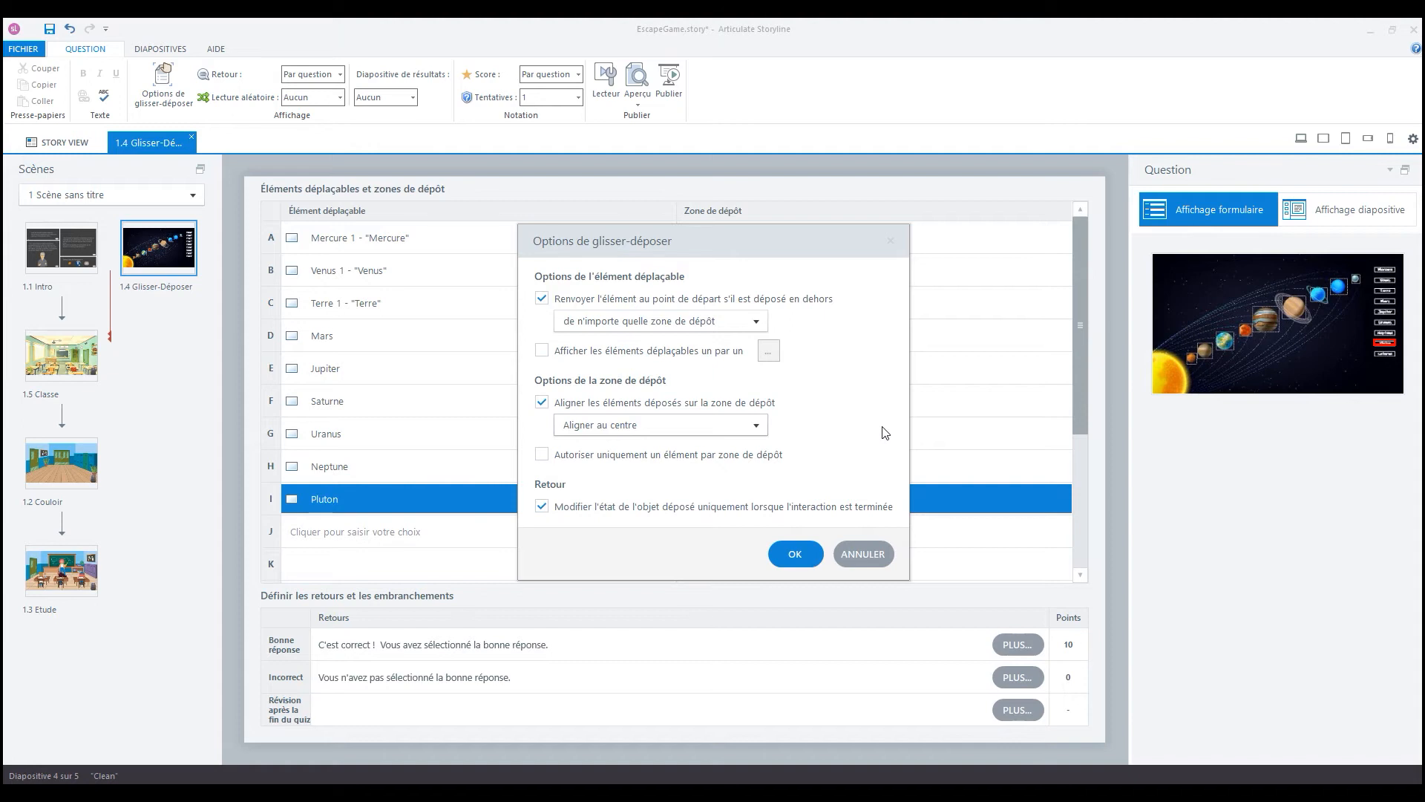
{"action": "left_click", "coordinate": [763, 426]}
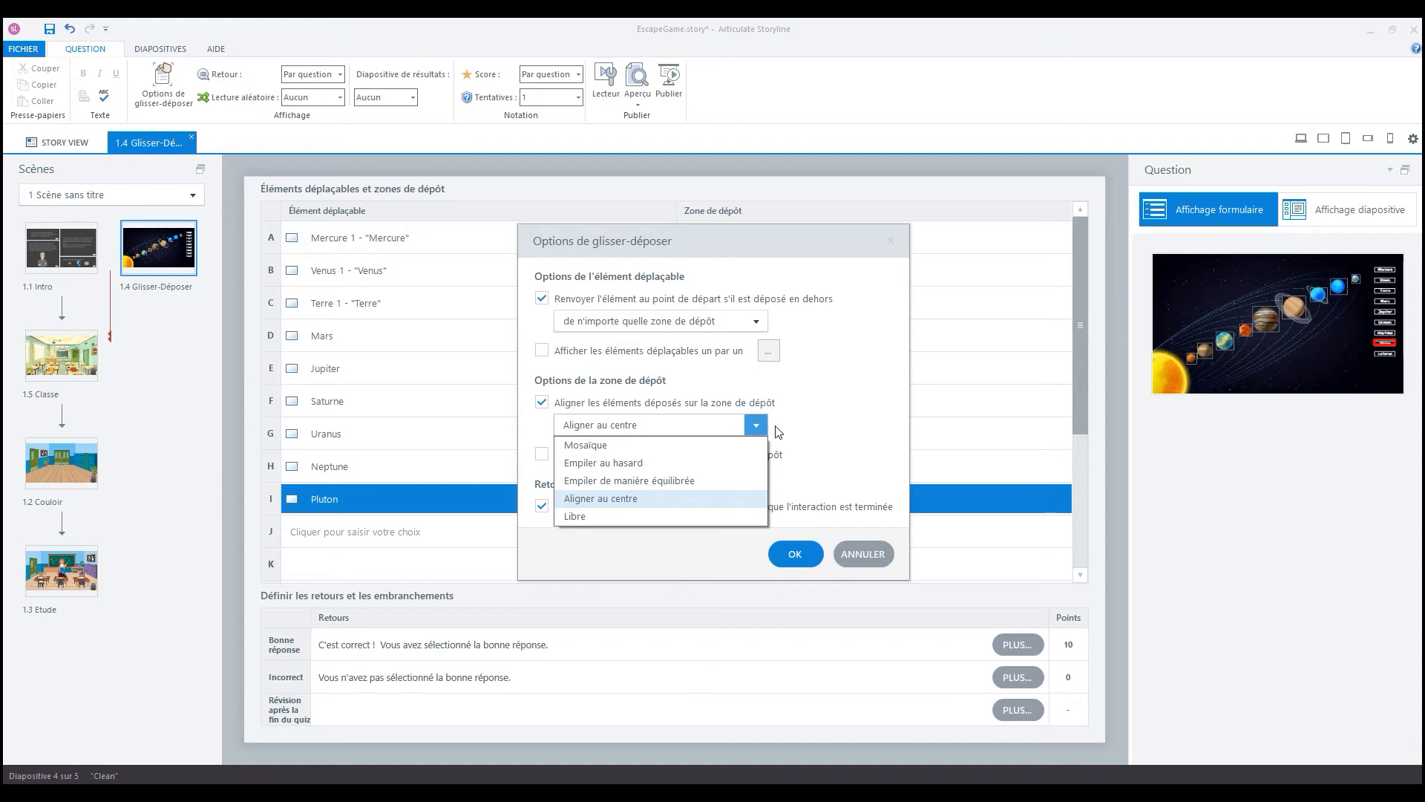
{"action": "left_click", "coordinate": [777, 432]}
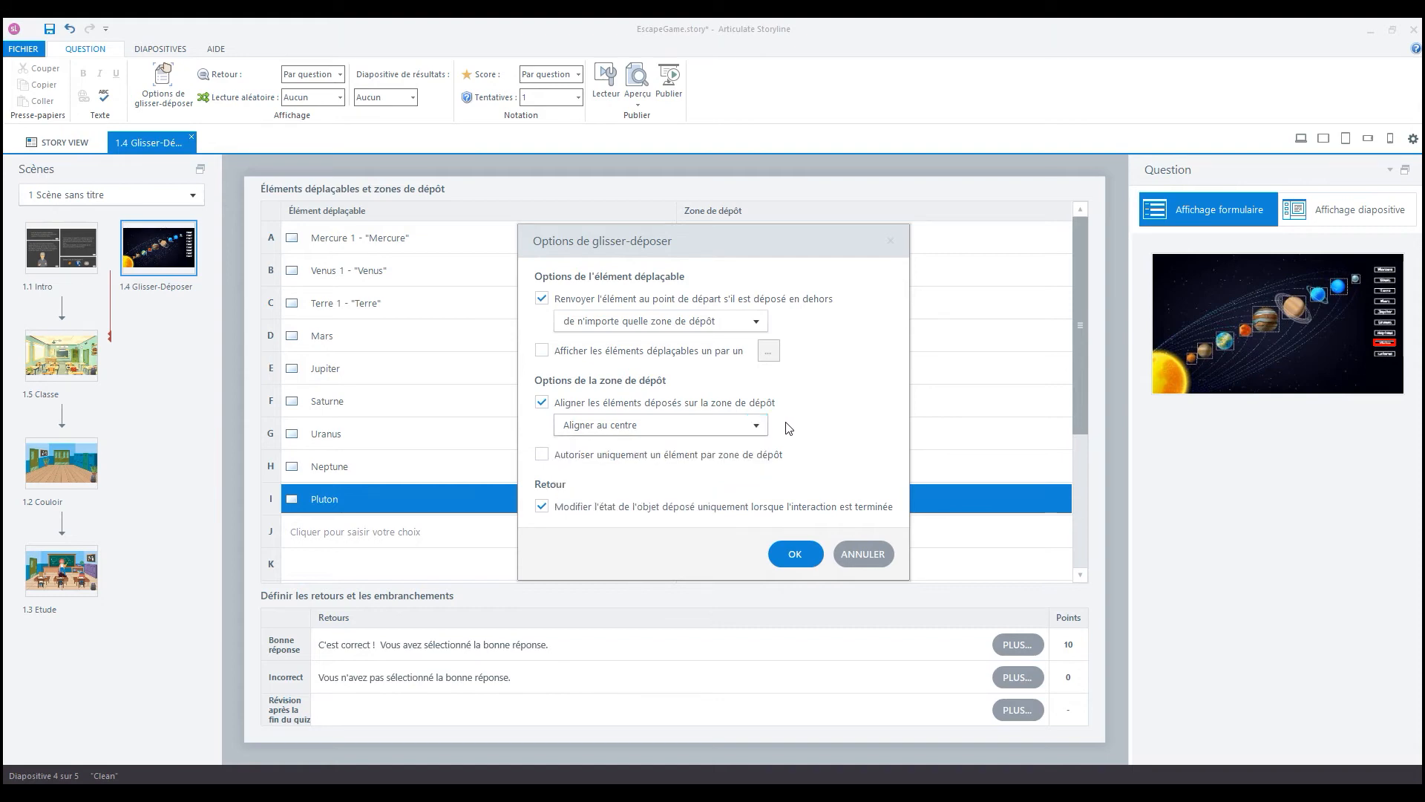
{"action": "left_click", "coordinate": [630, 458]}
{"action": "left_click", "coordinate": [796, 560]}
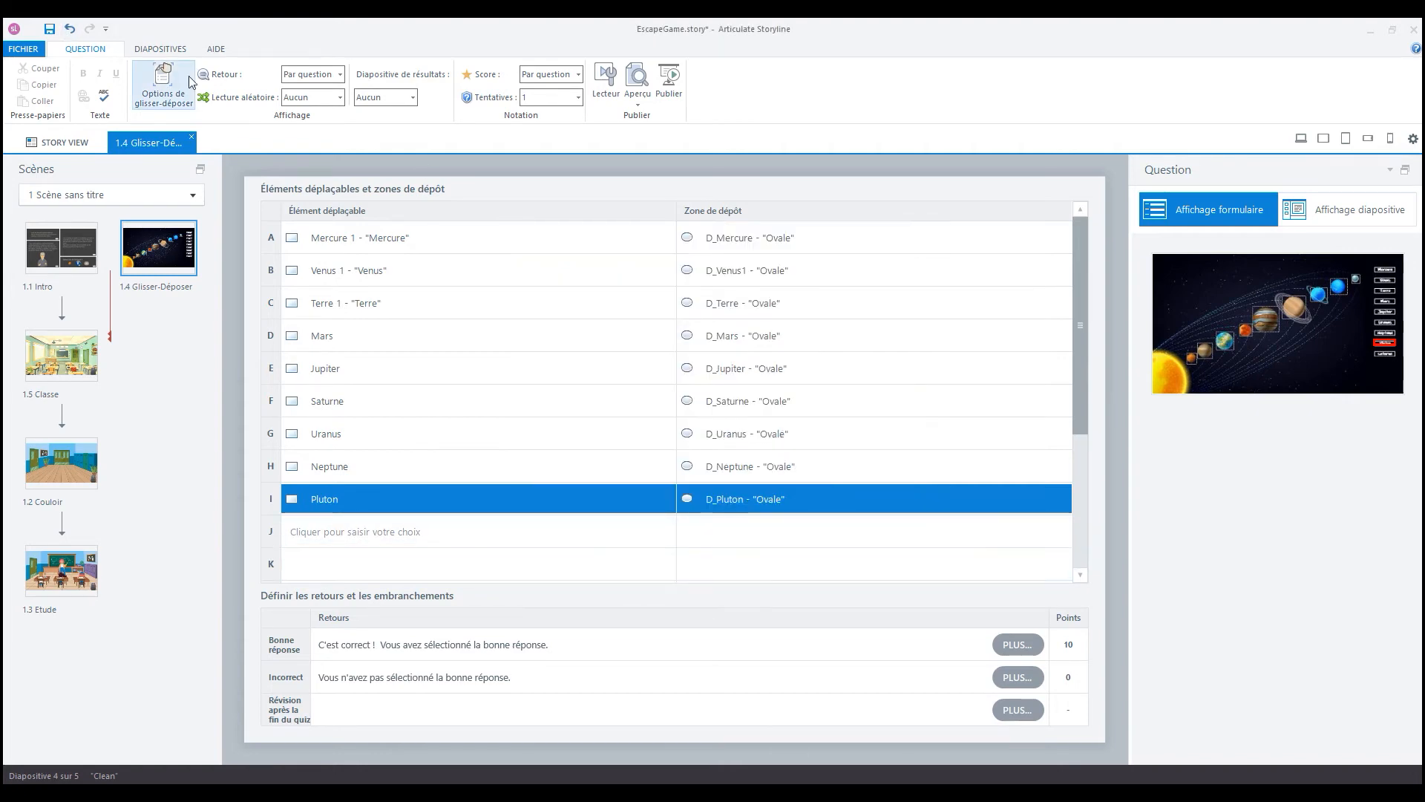
- Keep the question's feedback at Par question and set its shuffle option (Lecture aléatoire) to Réponses
{"action": "left_click", "coordinate": [340, 75]}
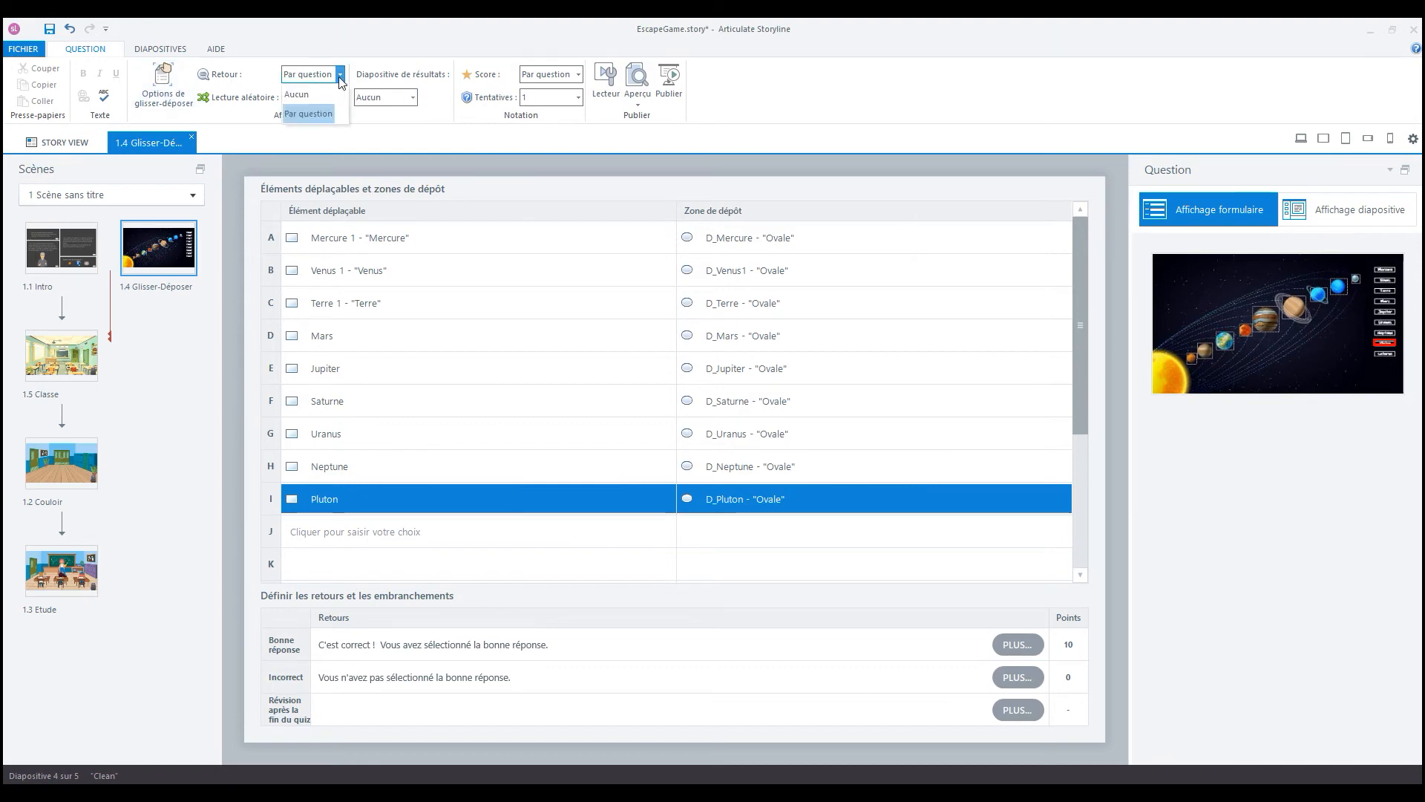
{"action": "left_click", "coordinate": [341, 77]}
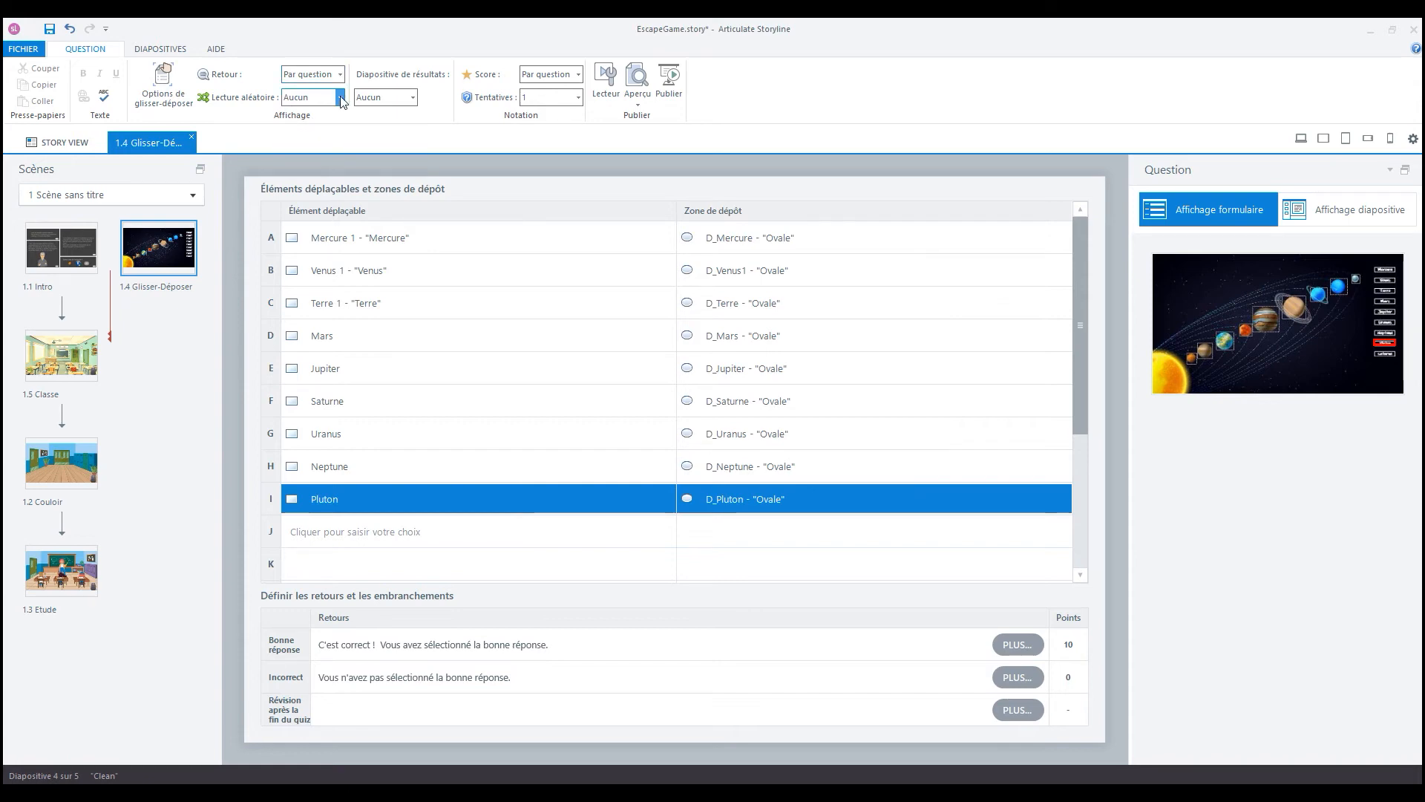
{"action": "left_click", "coordinate": [340, 98]}
{"action": "left_click", "coordinate": [328, 118]}
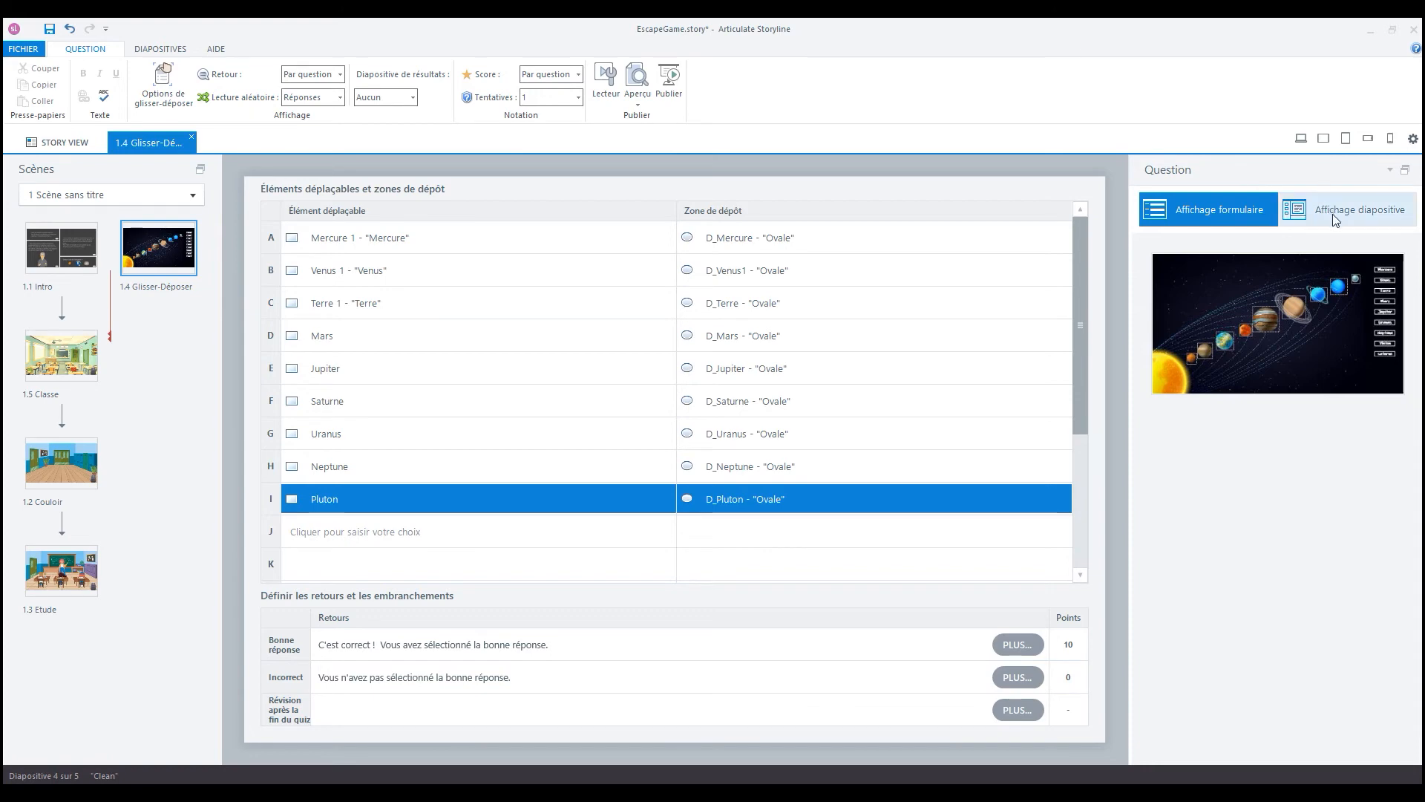
- Return to the slide view and disable the player's Valider button in the properties of slide 1.4 Glisser-Déposer
{"action": "left_click", "coordinate": [1312, 224]}
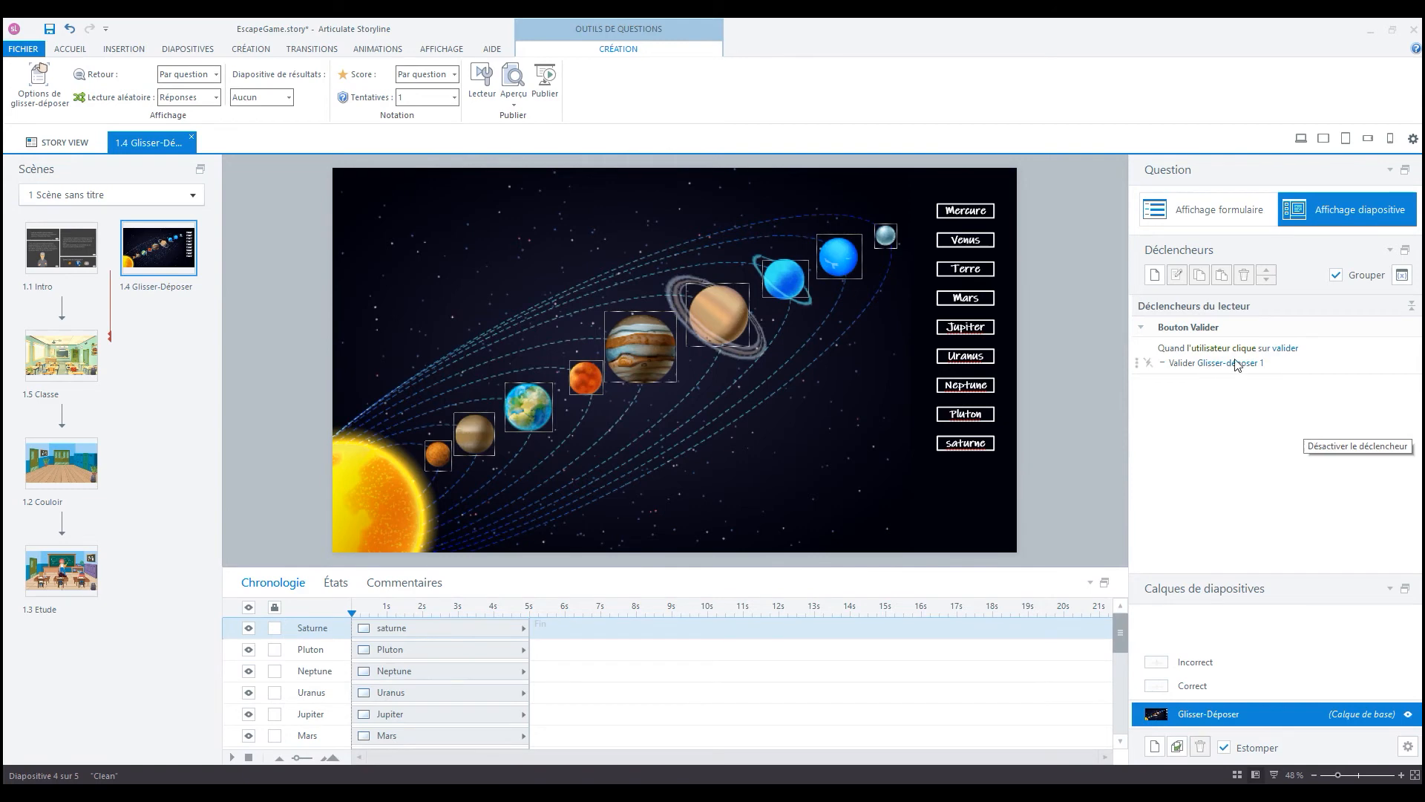
{"action": "left_click", "coordinate": [1348, 353]}
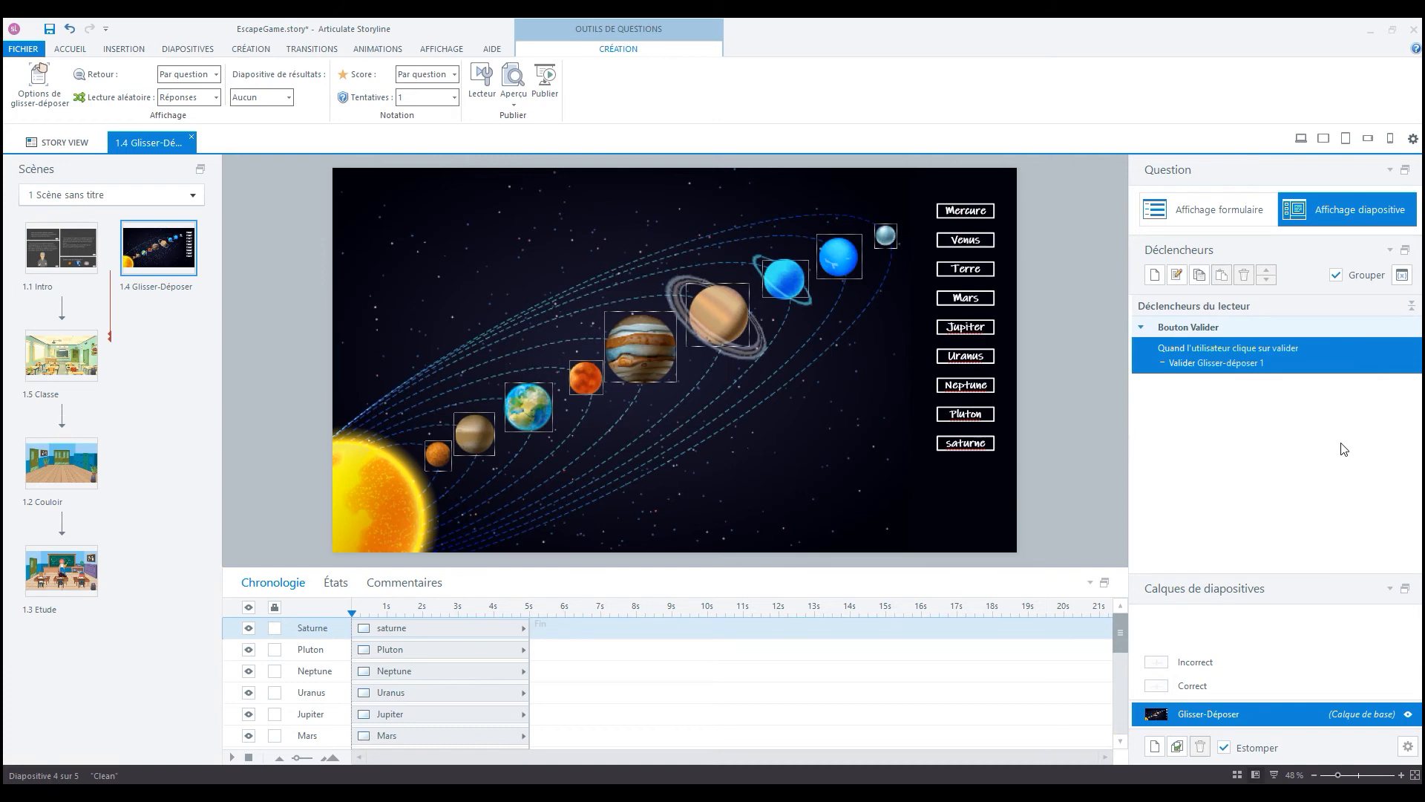
{"action": "left_click", "coordinate": [1409, 746]}
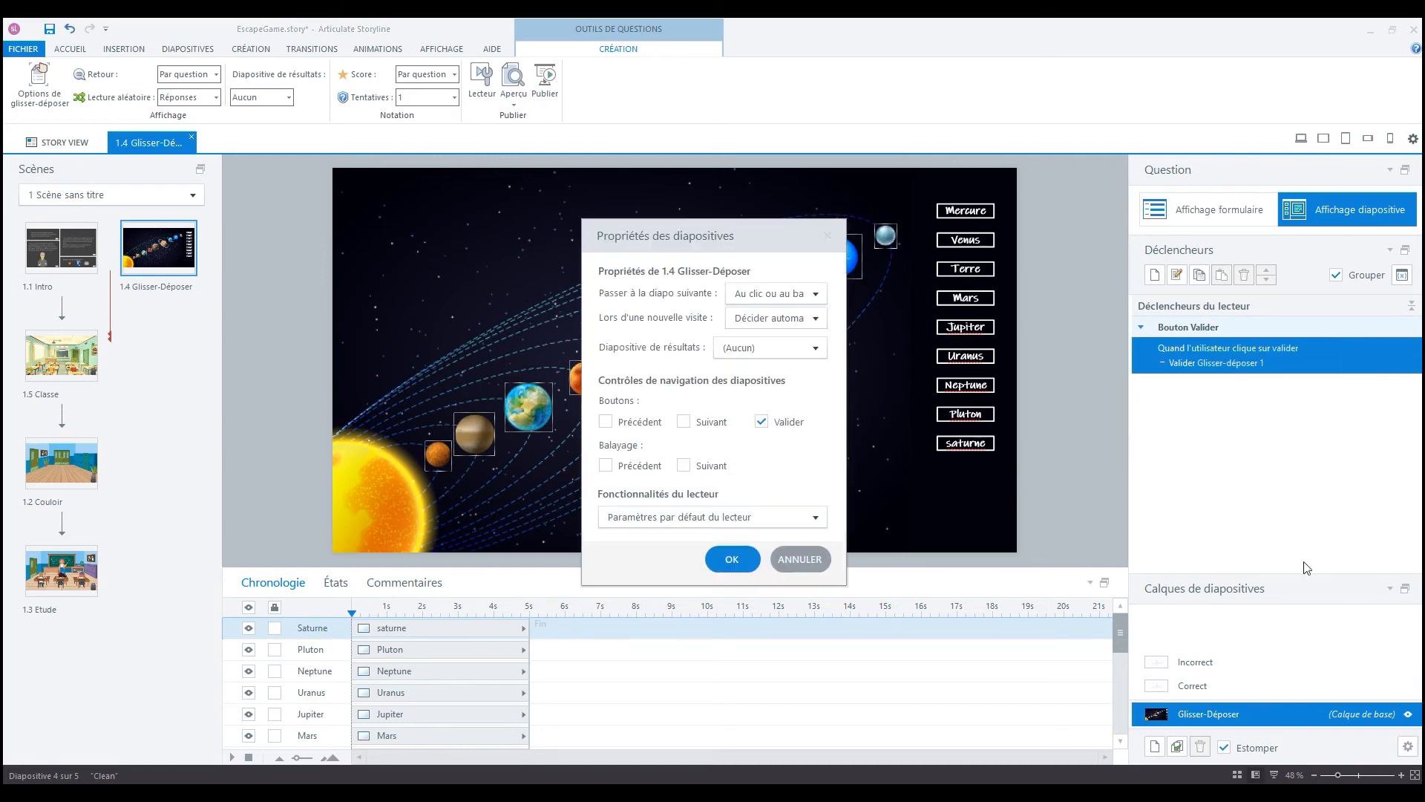
{"action": "left_click", "coordinate": [761, 421]}
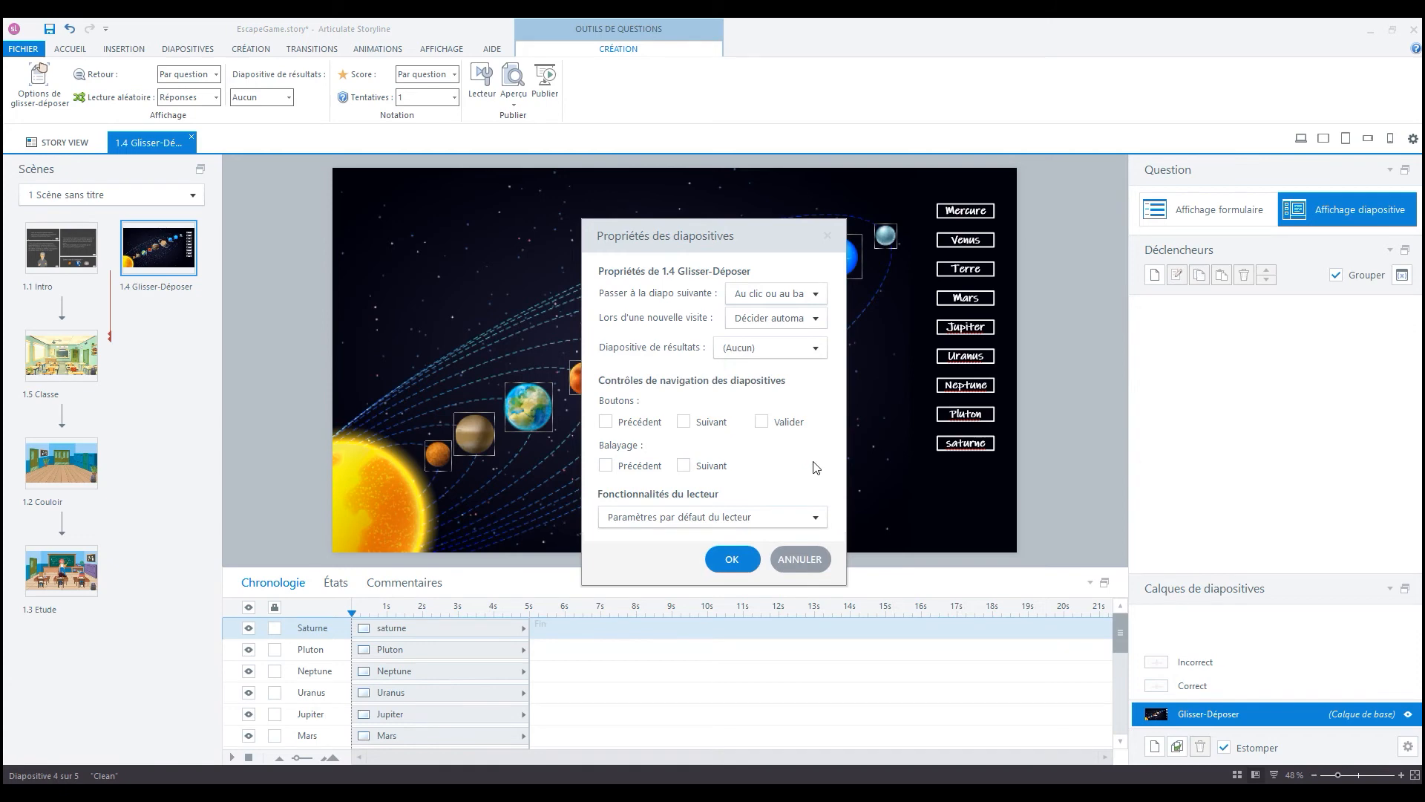
{"action": "left_click", "coordinate": [732, 559]}
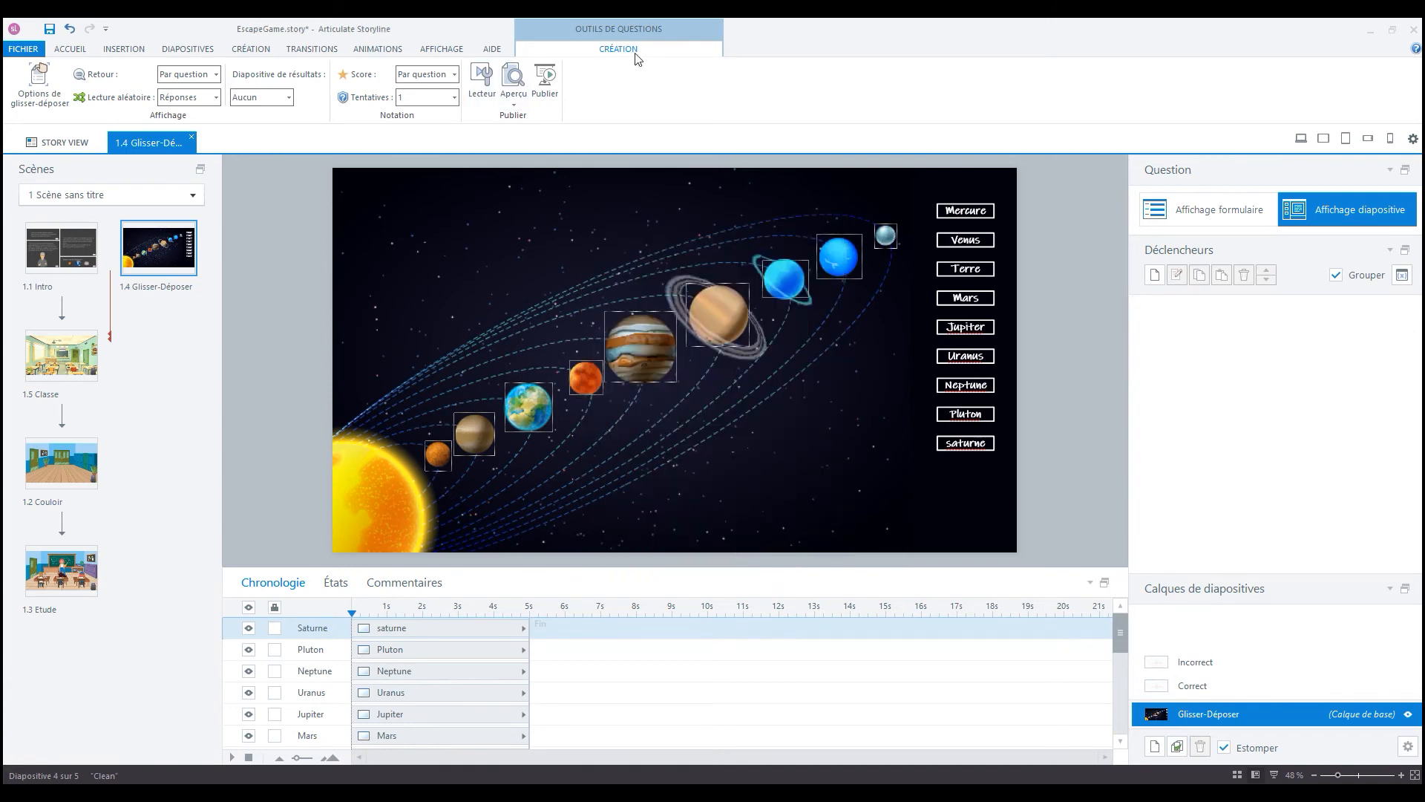
- Insert a rounded button about 150 by 40 px below the Saturne label
{"action": "left_click", "coordinate": [134, 50]}
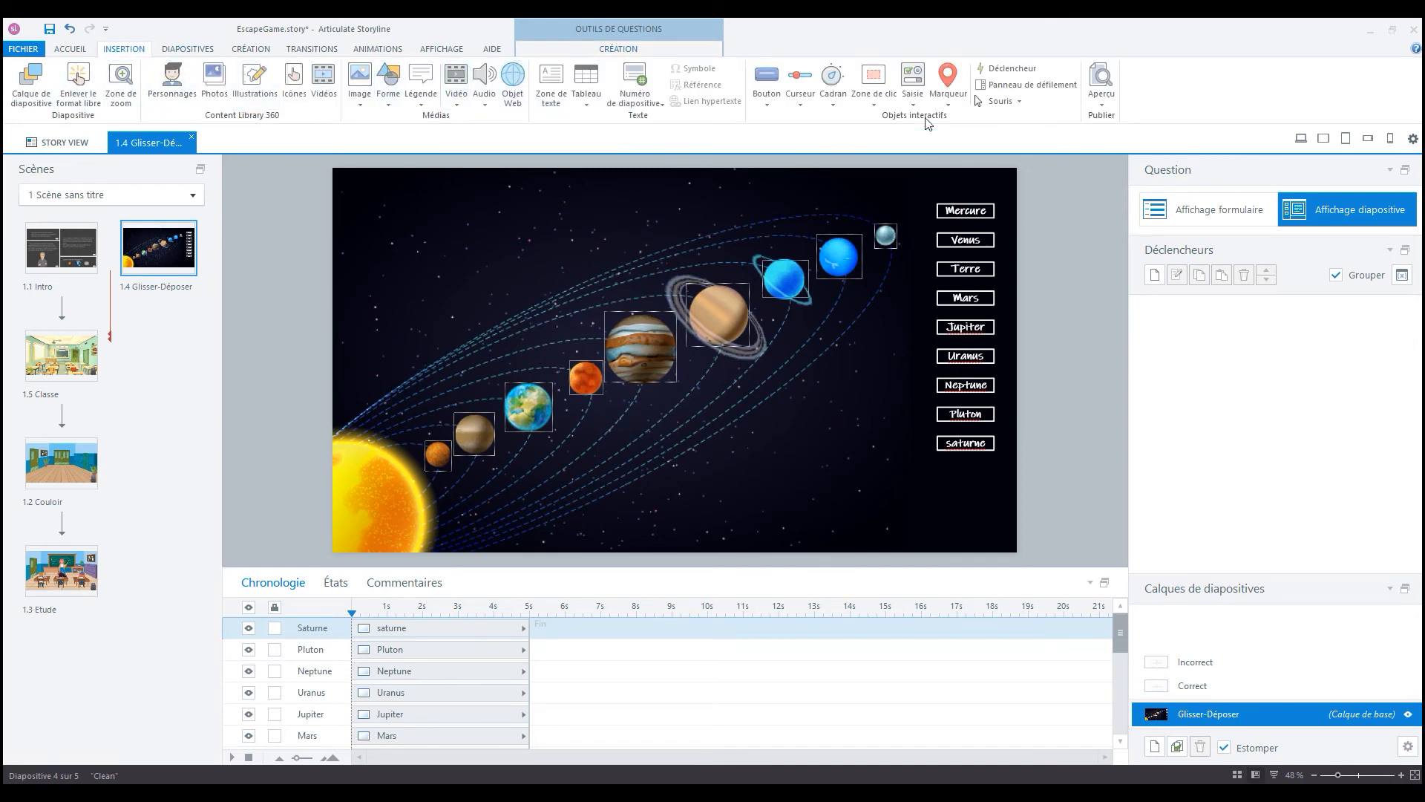
{"action": "left_click", "coordinate": [766, 94]}
{"action": "left_click", "coordinate": [842, 230]}
{"action": "left_click_drag", "start_coordinate": [945, 496], "coordinate": [996, 509]}
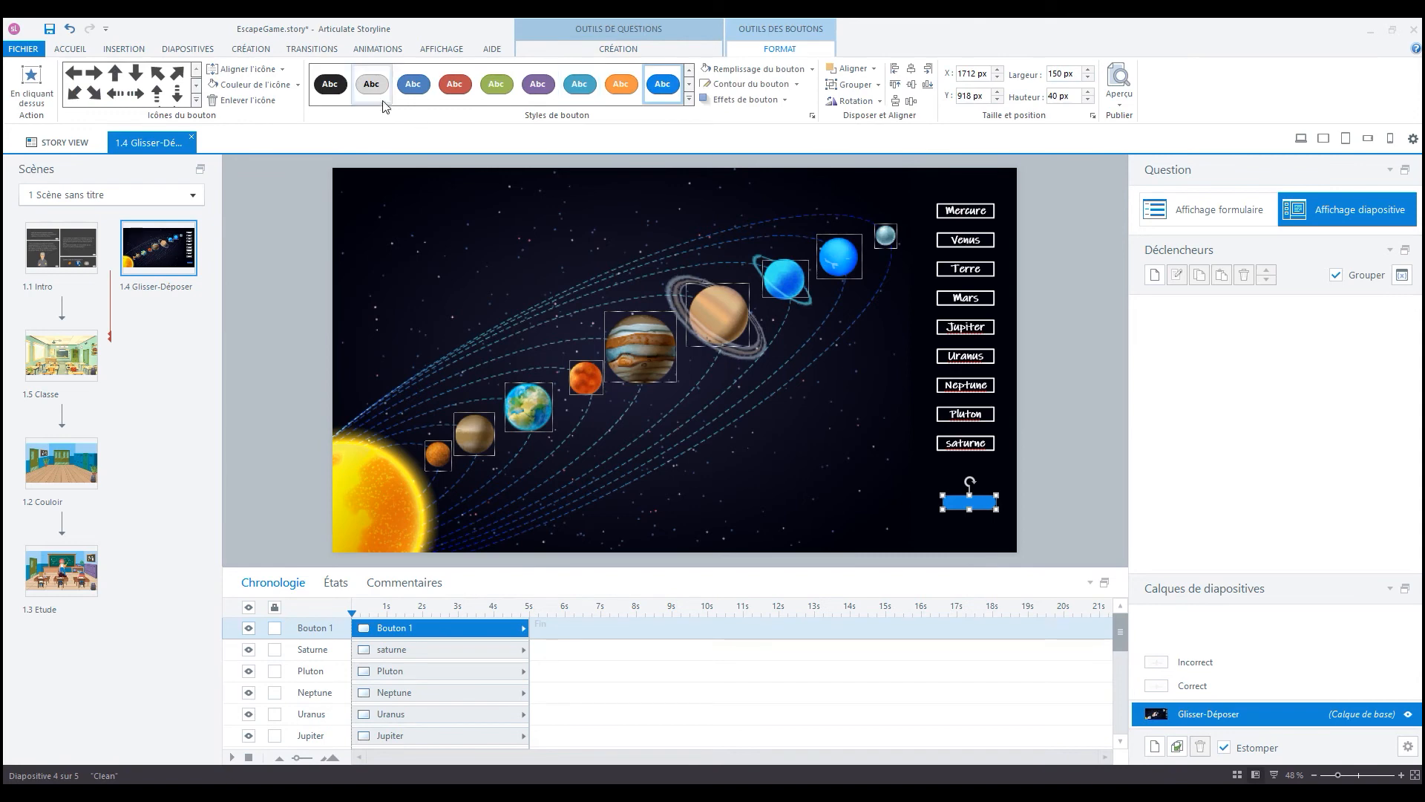
- Fill the new button with white and remove its outline
{"action": "left_click", "coordinate": [811, 70]}
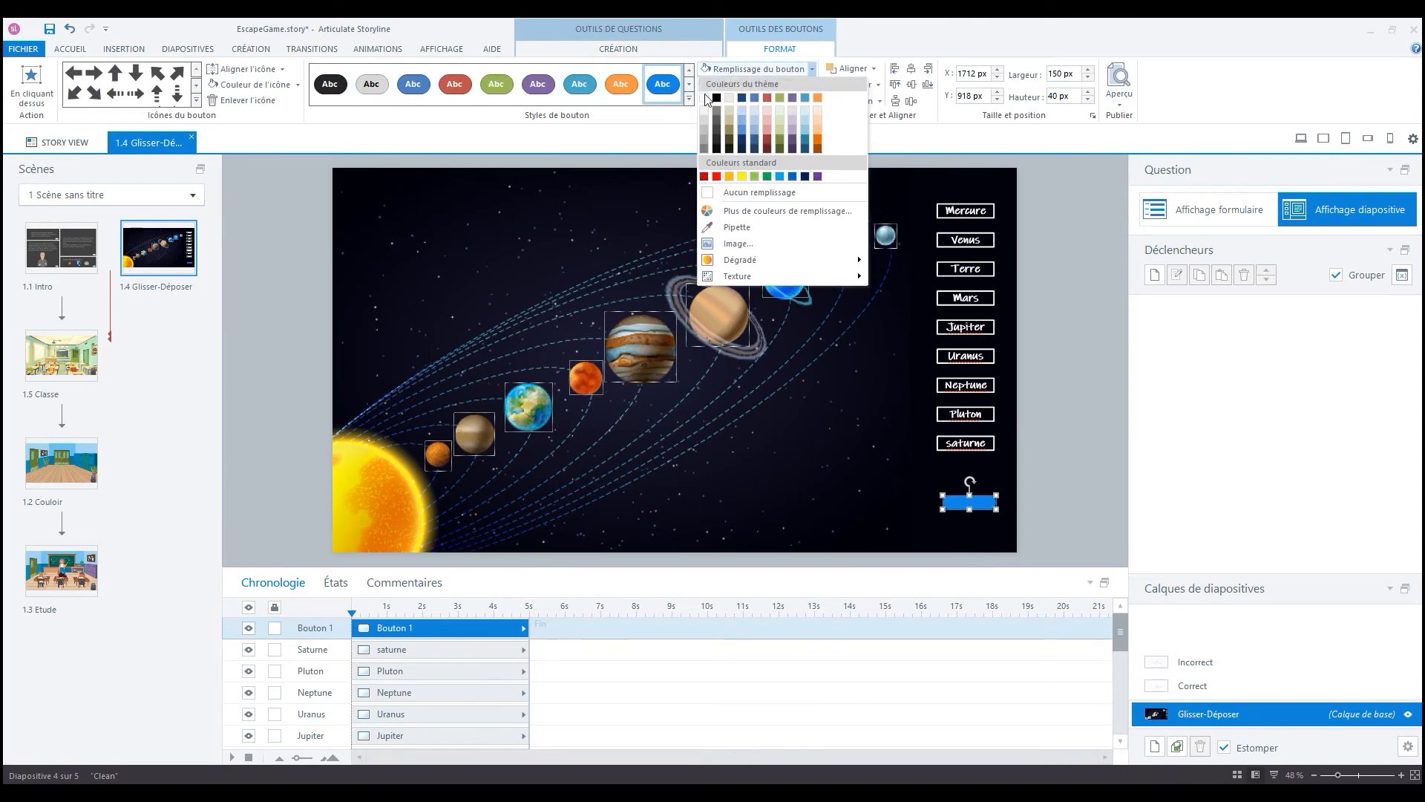
{"action": "left_click", "coordinate": [704, 97]}
{"action": "left_click", "coordinate": [798, 84]}
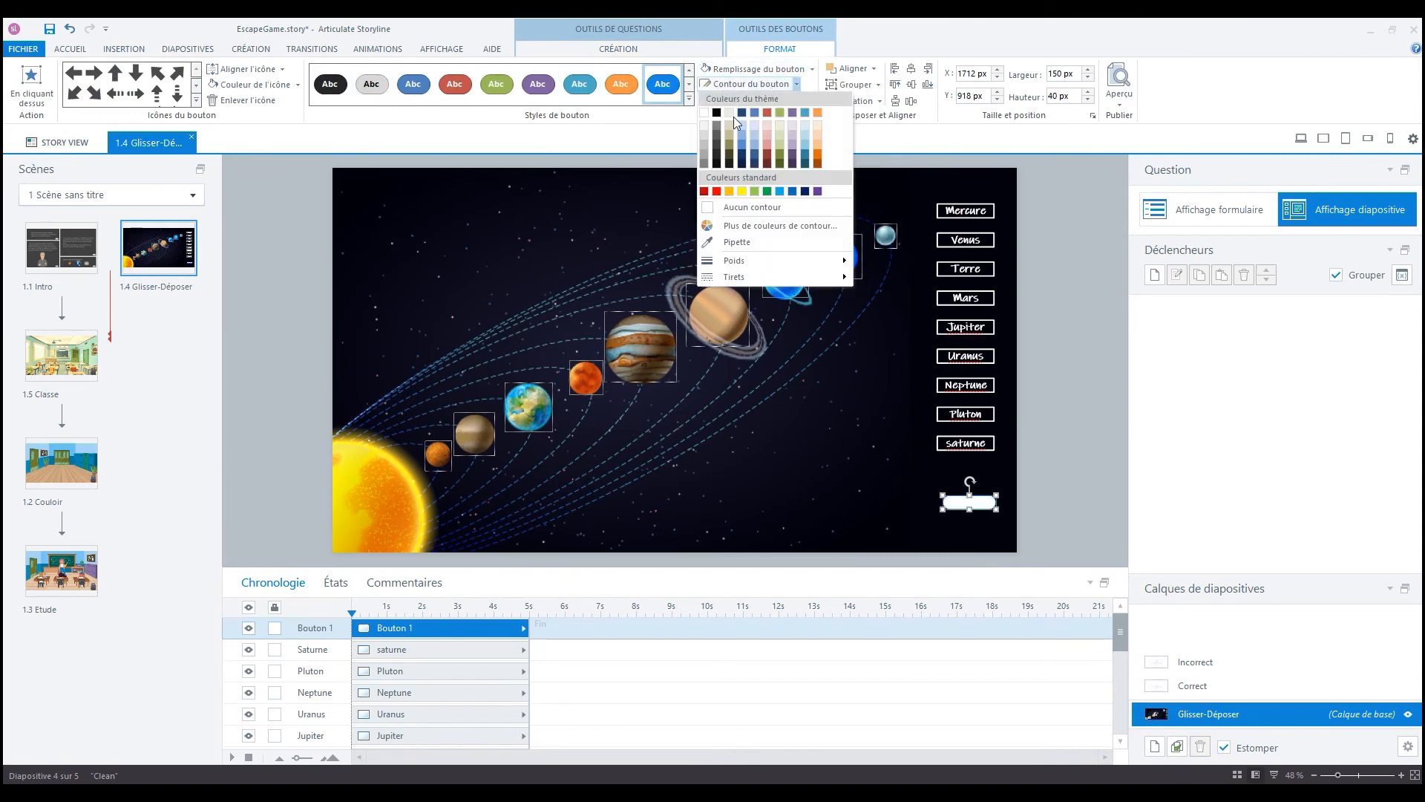
{"action": "left_click", "coordinate": [882, 43]}
{"action": "left_click", "coordinate": [797, 85]}
{"action": "left_click", "coordinate": [731, 195]}
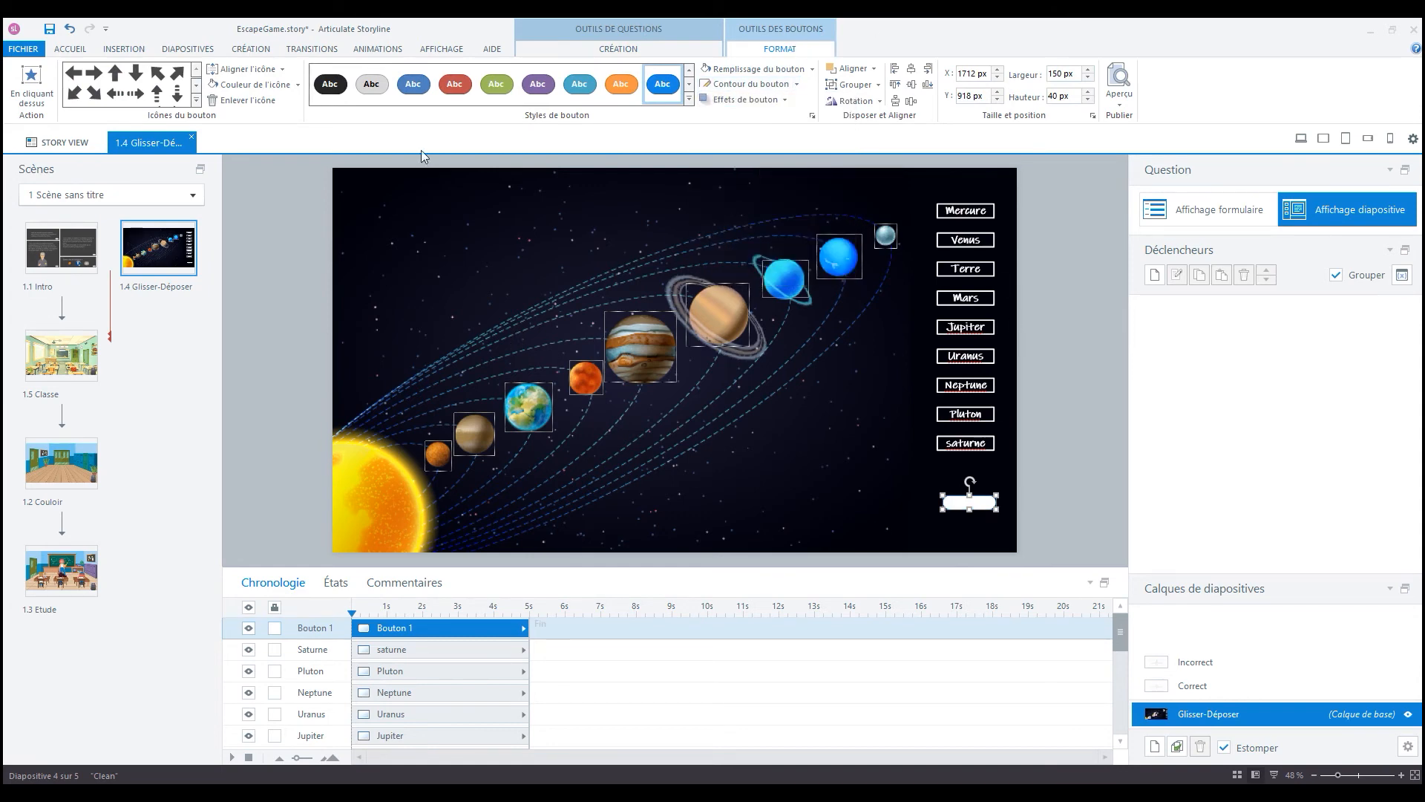
- Label the new button "Valider" in the Ink Free font and enlarge the button to fit the text
{"action": "left_click", "coordinate": [78, 49]}
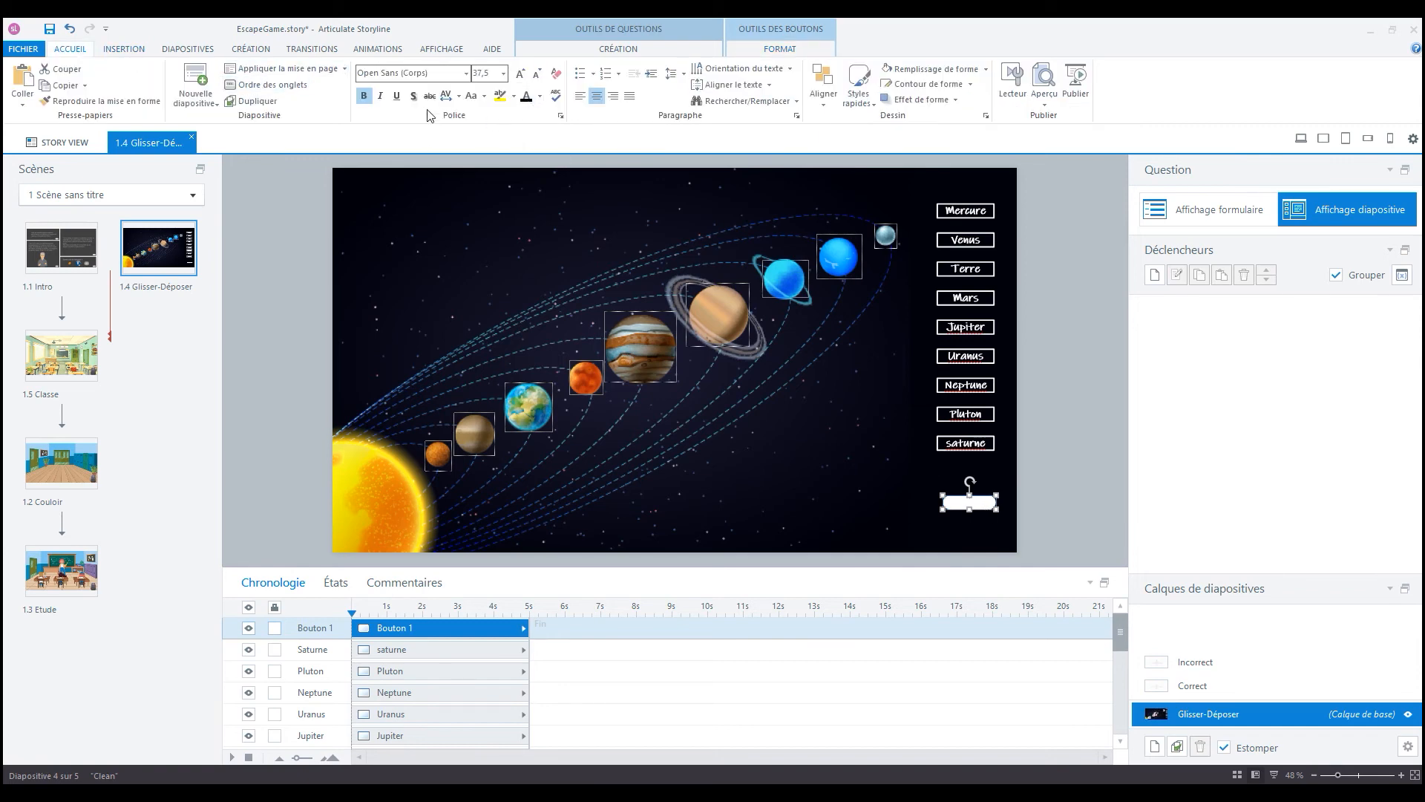
{"action": "left_click", "coordinate": [466, 73]}
{"action": "left_click", "coordinate": [432, 159]}
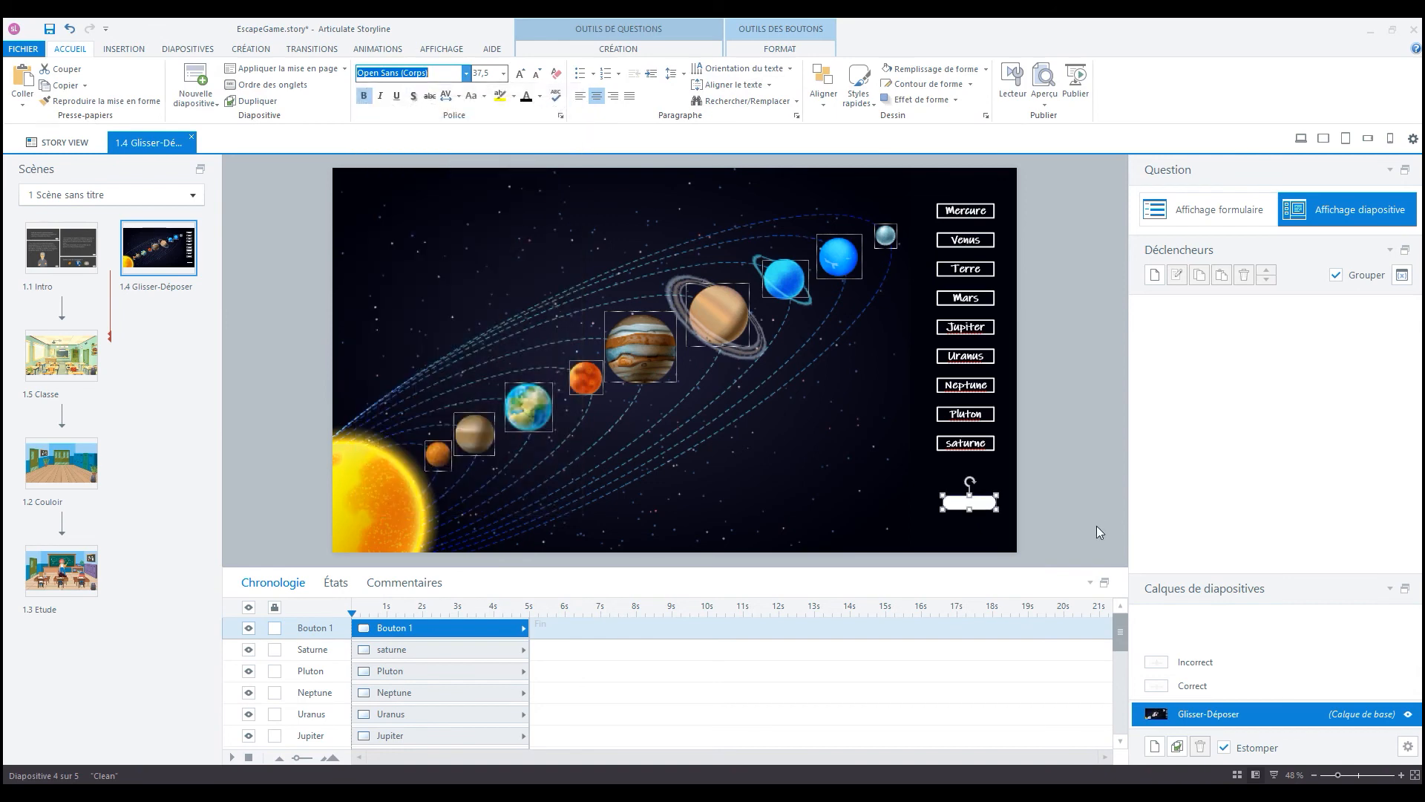
{"action": "type", "text": "ider"}
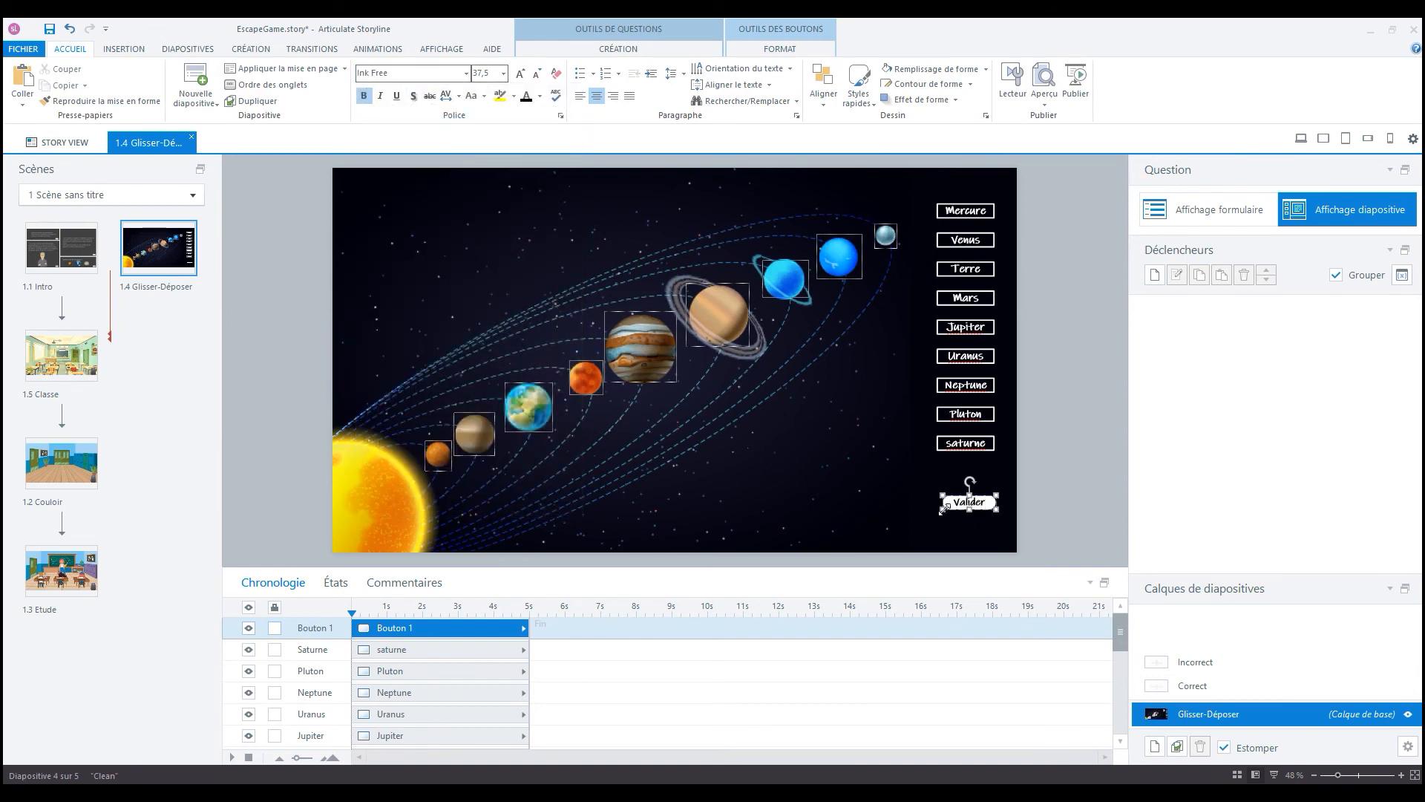
{"action": "left_click_drag", "start_coordinate": [942, 509], "coordinate": [1004, 510]}
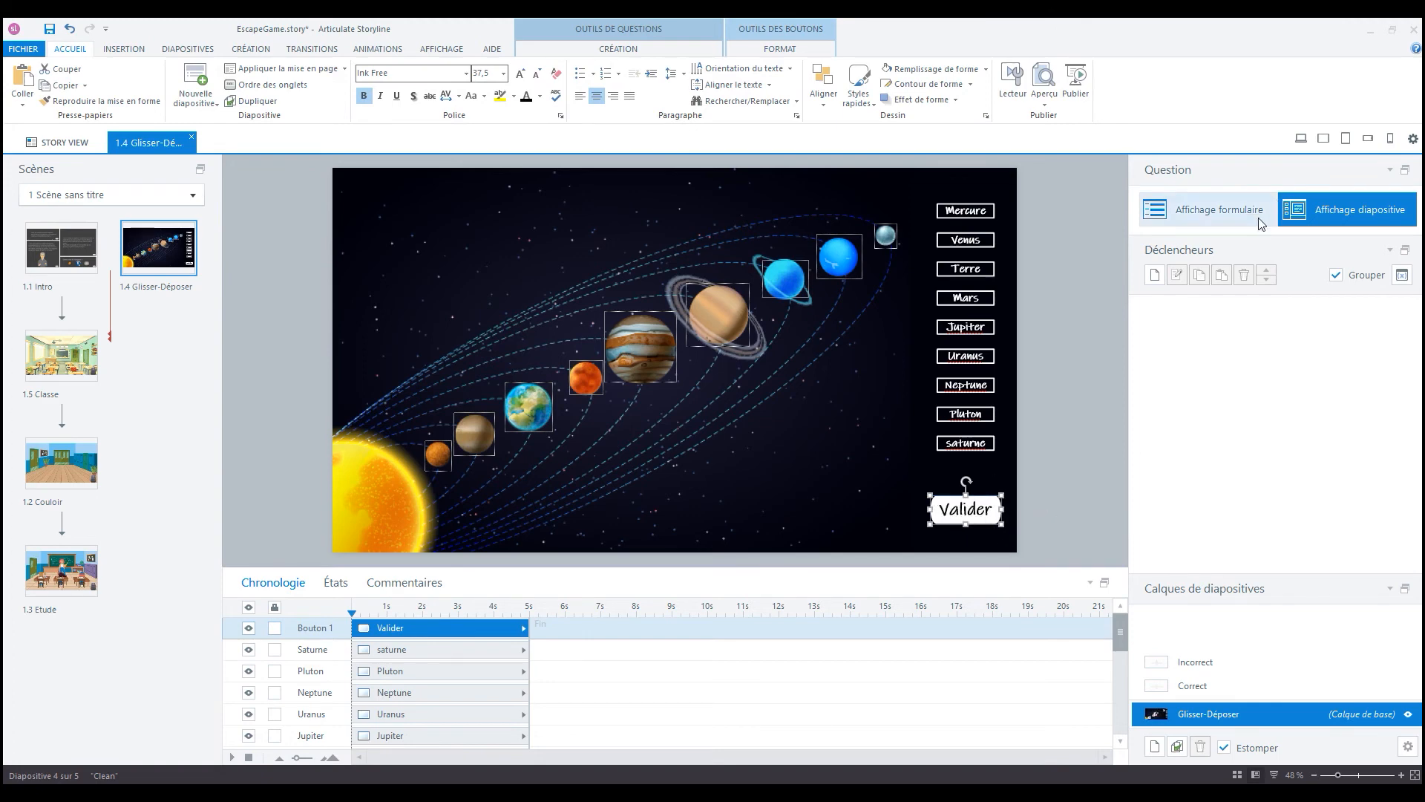
- Add a trigger to the button that submits the Glisser-déposer 1 interaction (Valider l'interaction) when the user clicks Bouton 1
{"action": "left_click", "coordinate": [1154, 274]}
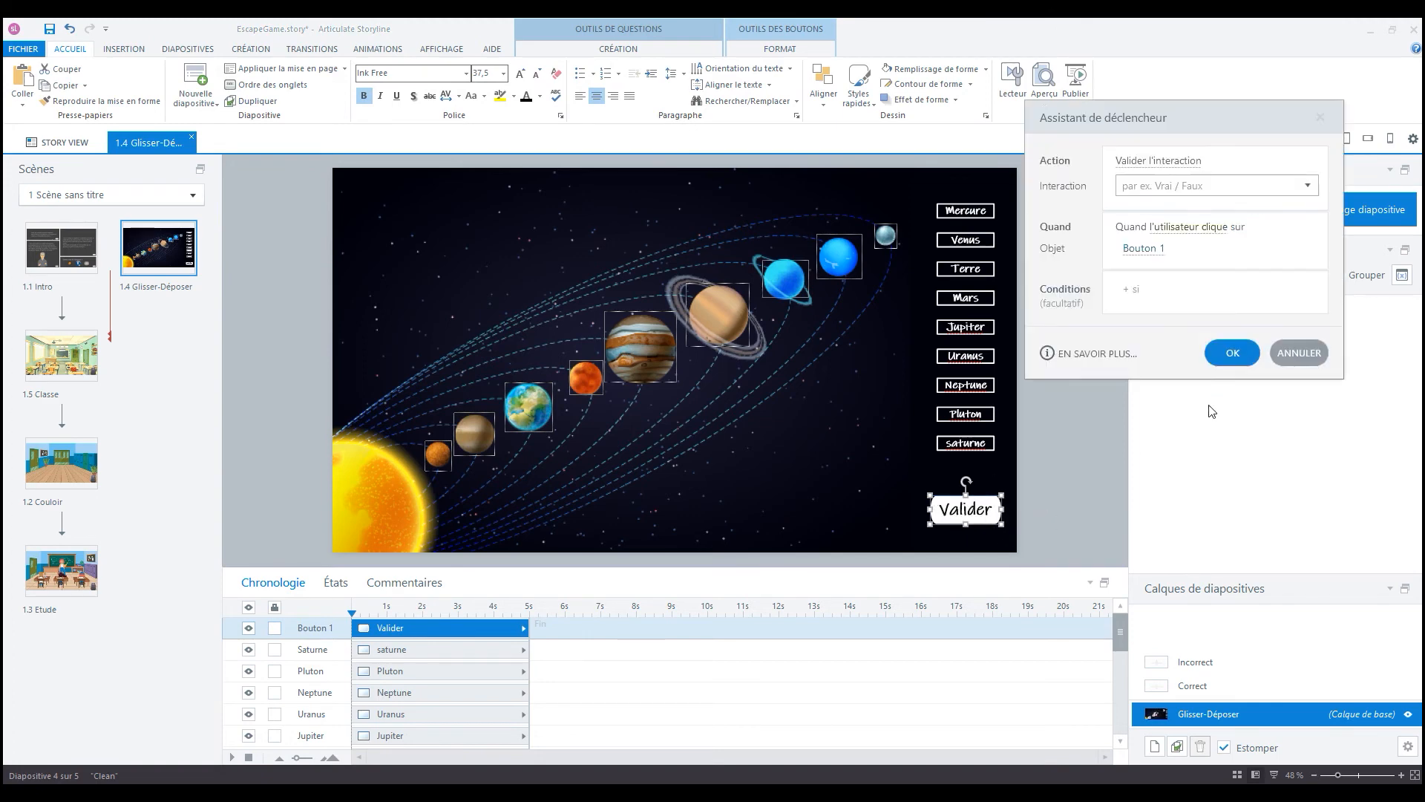
{"action": "left_click_drag", "start_coordinate": [1204, 108], "coordinate": [954, 39]}
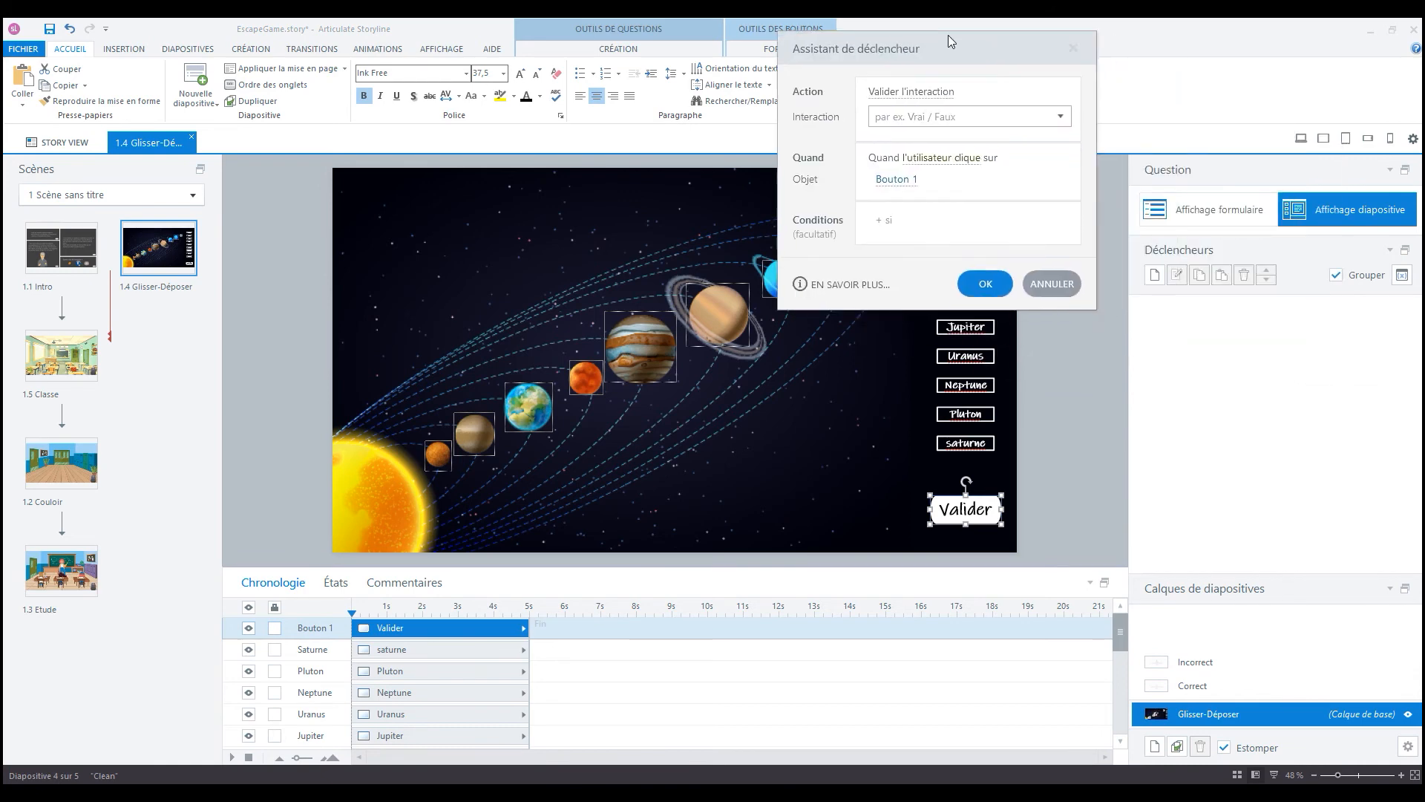
{"action": "left_click", "coordinate": [929, 92]}
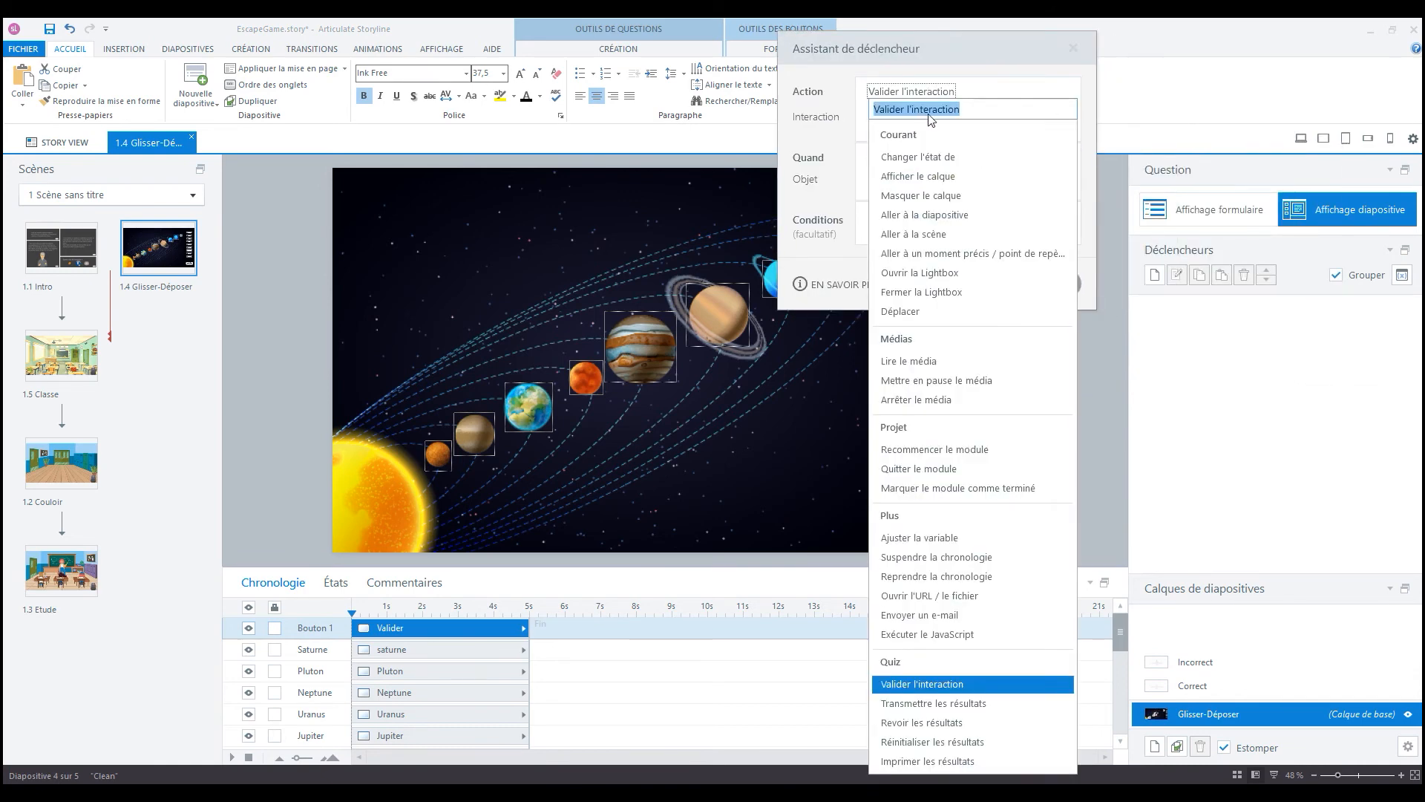
{"action": "left_click", "coordinate": [939, 686]}
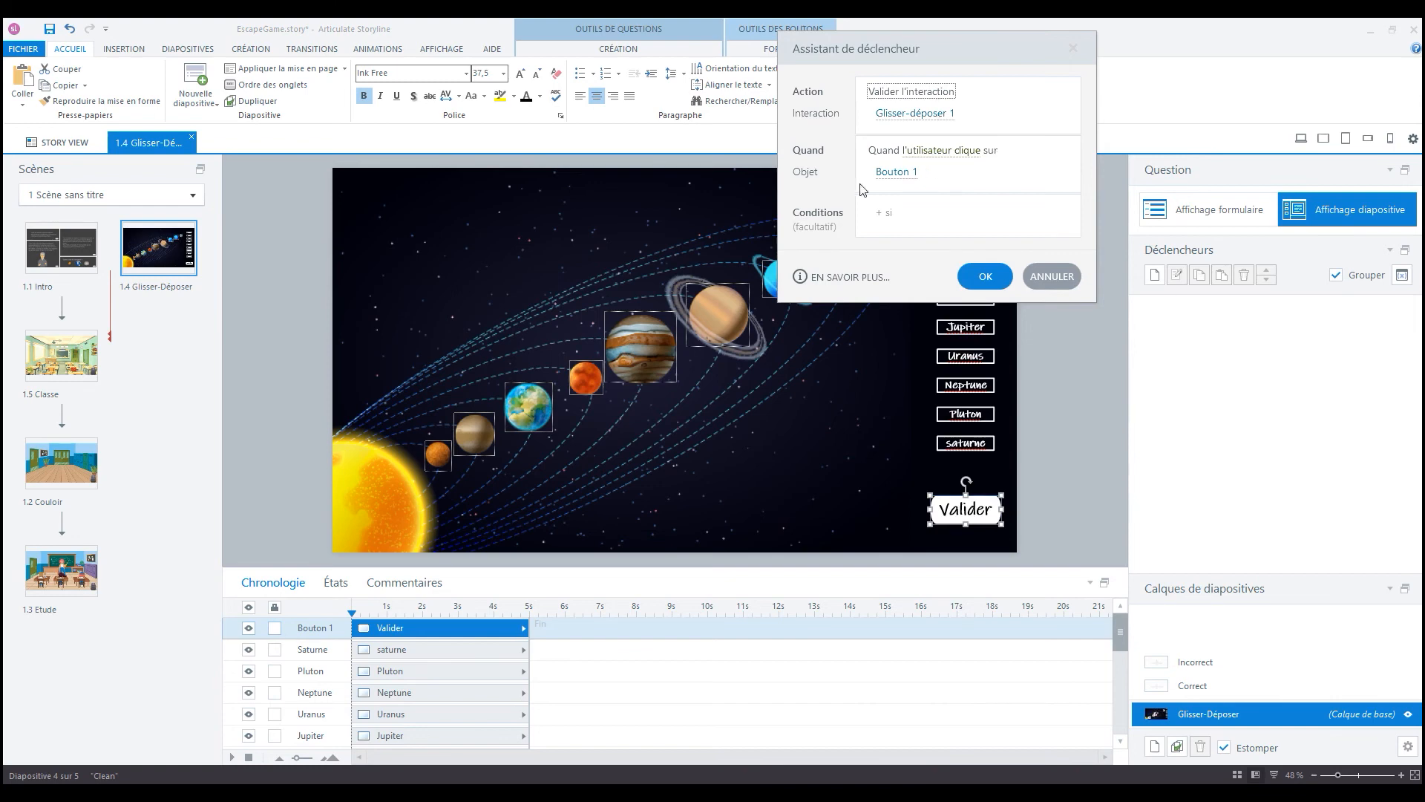
{"action": "left_click", "coordinate": [985, 277]}
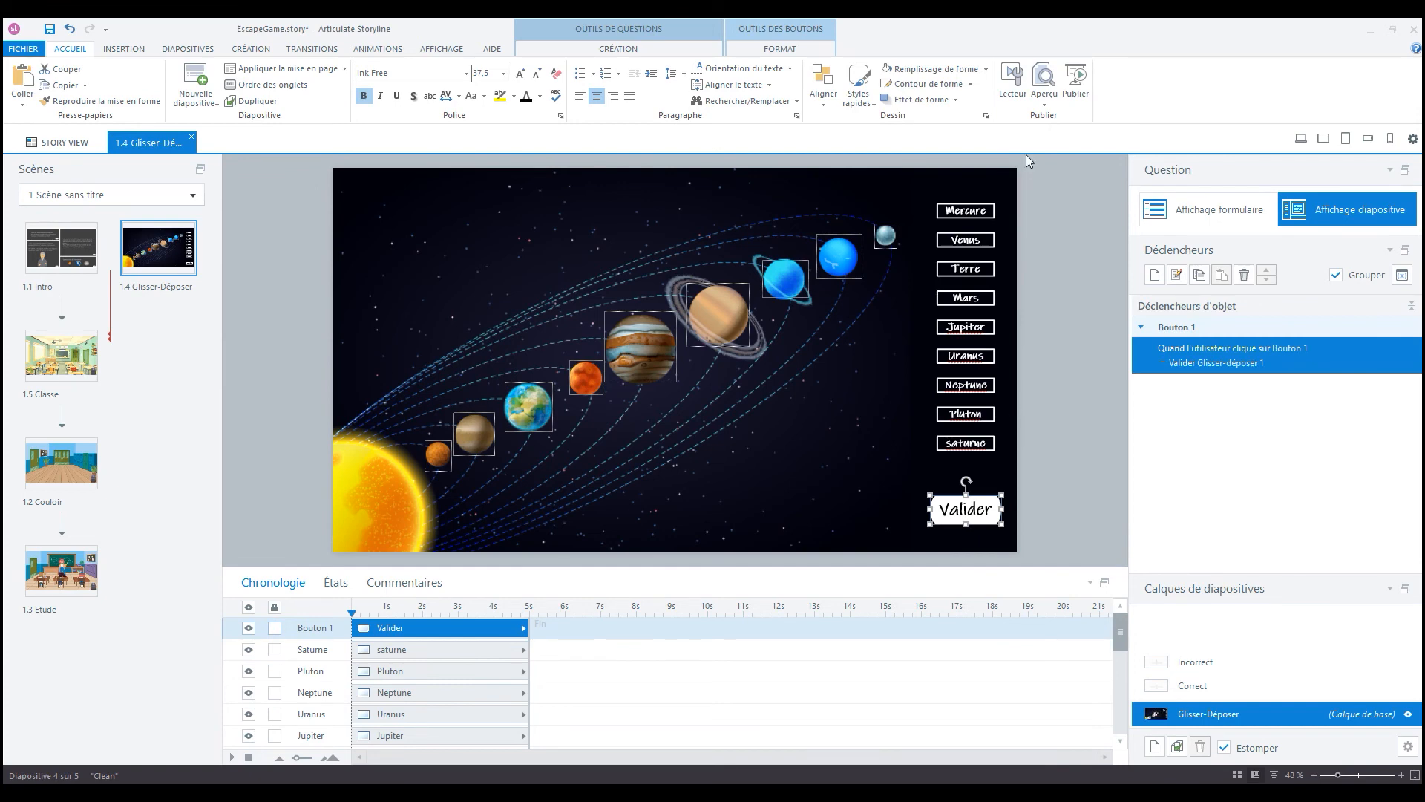
- Preview the slide and place all nine labels on planets, with Venus on the planet closest to the sun and Mercure on the second
{"action": "left_click", "coordinate": [1044, 97]}
{"action": "left_click", "coordinate": [1063, 118]}
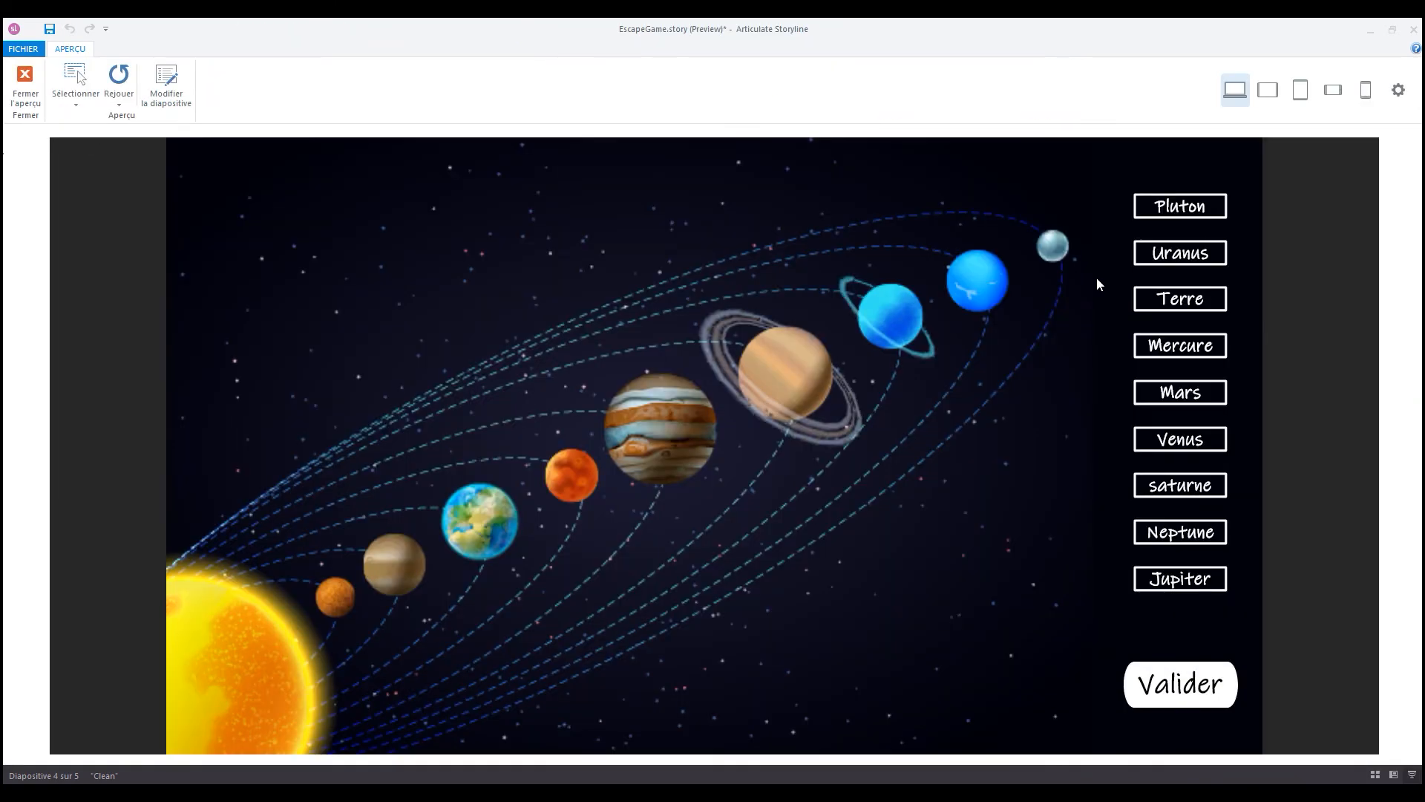
{"action": "left_click_drag", "start_coordinate": [1188, 208], "coordinate": [1059, 247]}
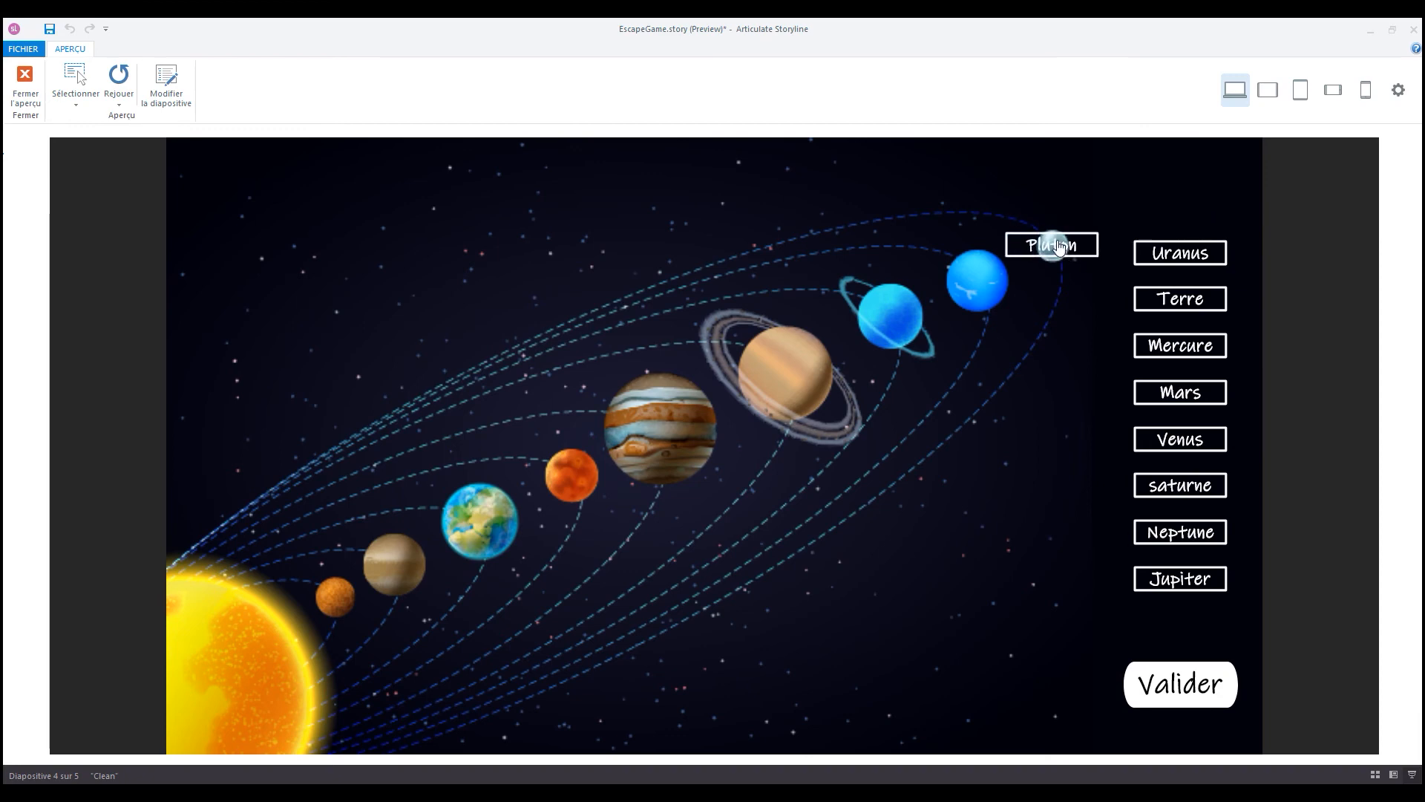
{"action": "left_click_drag", "start_coordinate": [1183, 254], "coordinate": [891, 313]}
{"action": "left_click_drag", "start_coordinate": [1197, 307], "coordinate": [497, 526]}
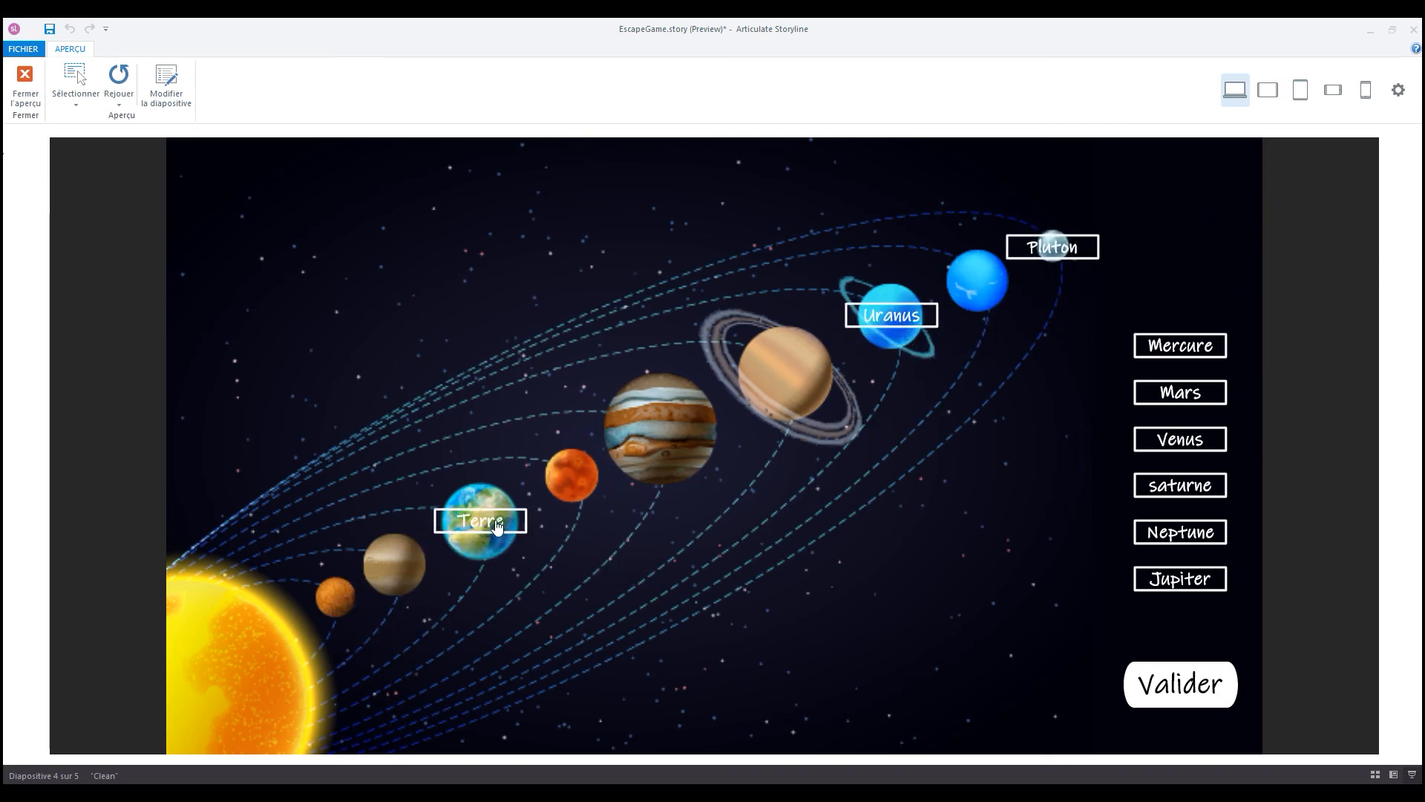
{"action": "left_click_drag", "start_coordinate": [1176, 355], "coordinate": [393, 568]}
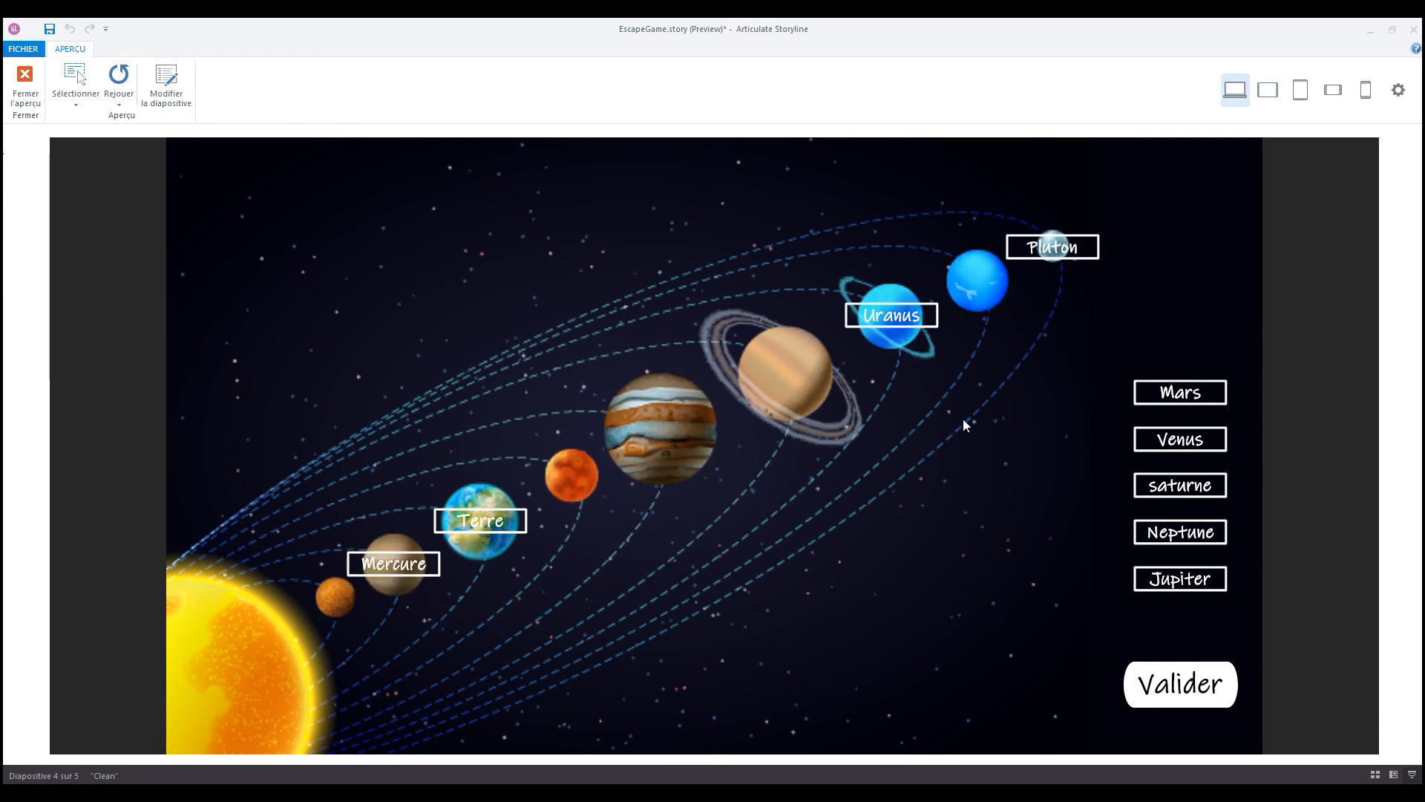
{"action": "left_click_drag", "start_coordinate": [1188, 393], "coordinate": [586, 483]}
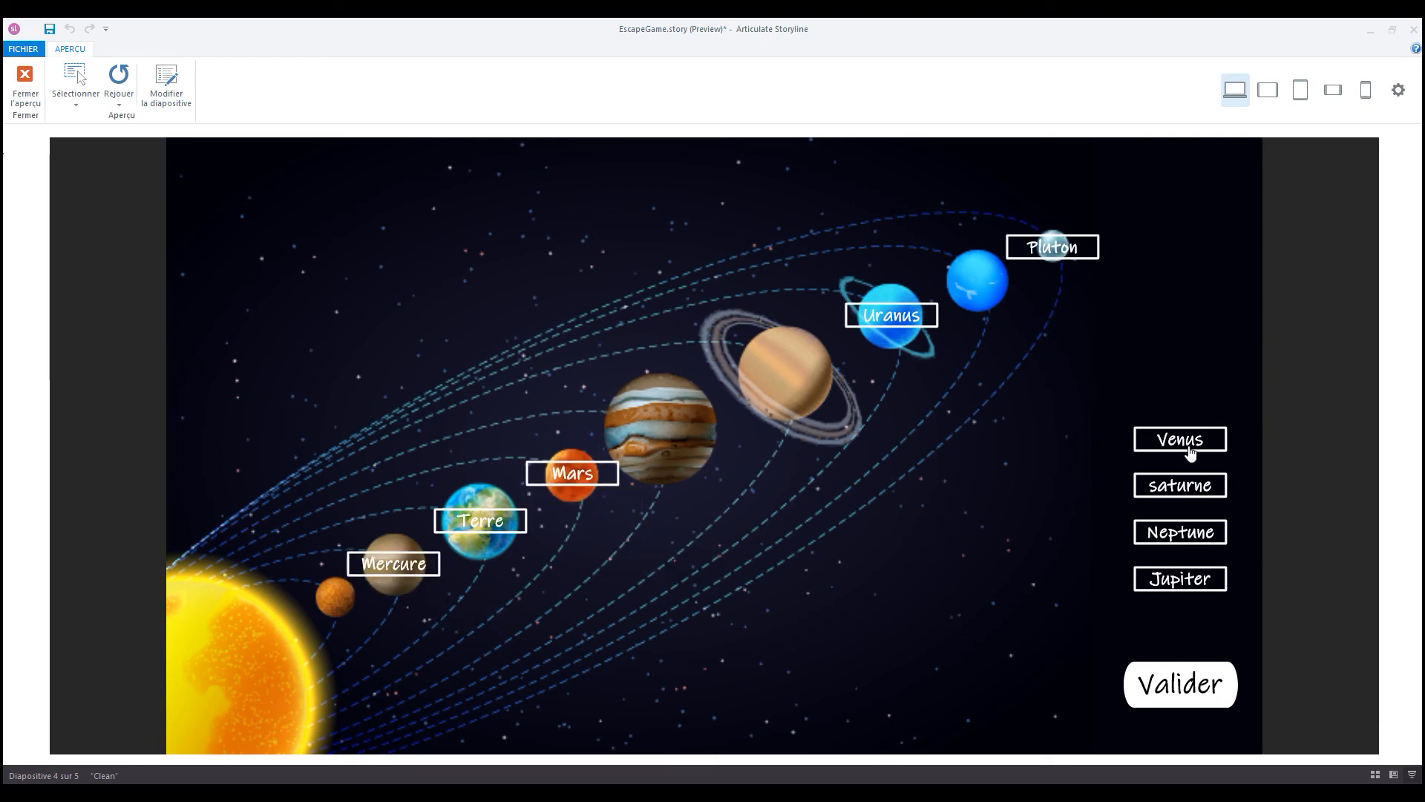
{"action": "left_click_drag", "start_coordinate": [1189, 451], "coordinate": [345, 611]}
{"action": "left_click_drag", "start_coordinate": [1213, 493], "coordinate": [797, 377]}
{"action": "left_click_drag", "start_coordinate": [1184, 541], "coordinate": [1021, 288]}
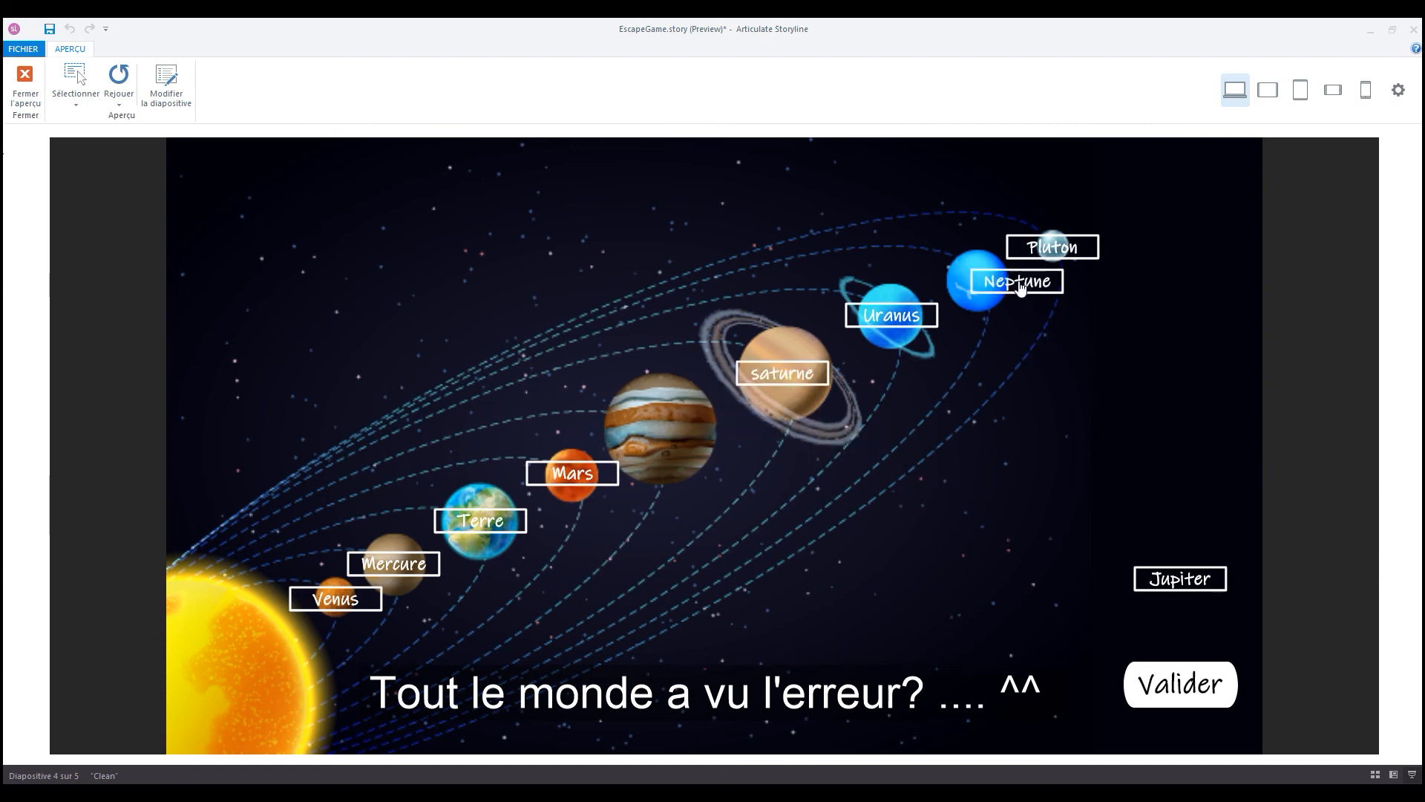
{"action": "left_click_drag", "start_coordinate": [1180, 579], "coordinate": [664, 425]}
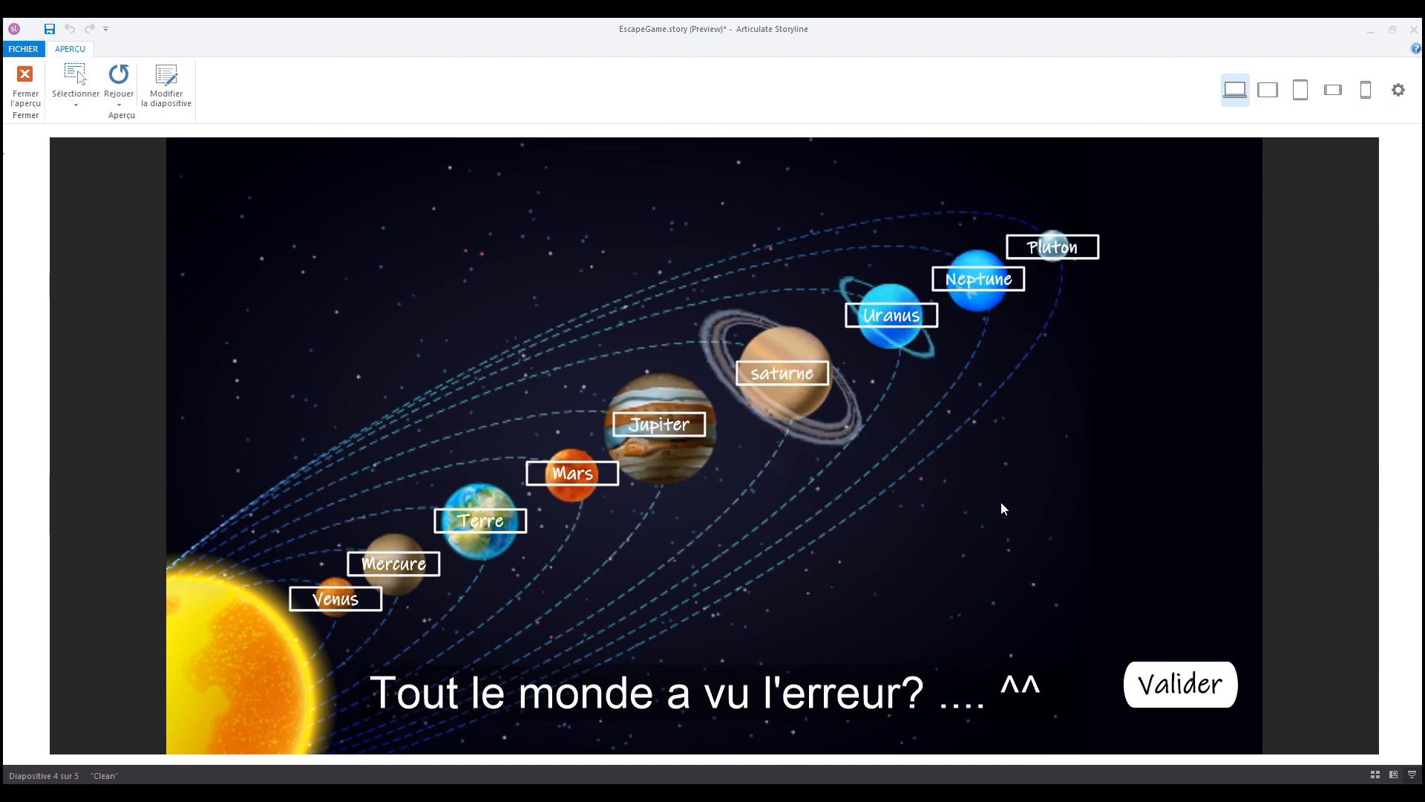
- Submit the answers with the custom Valider button and dismiss the feedback and the link message
{"action": "left_click", "coordinate": [1180, 684]}
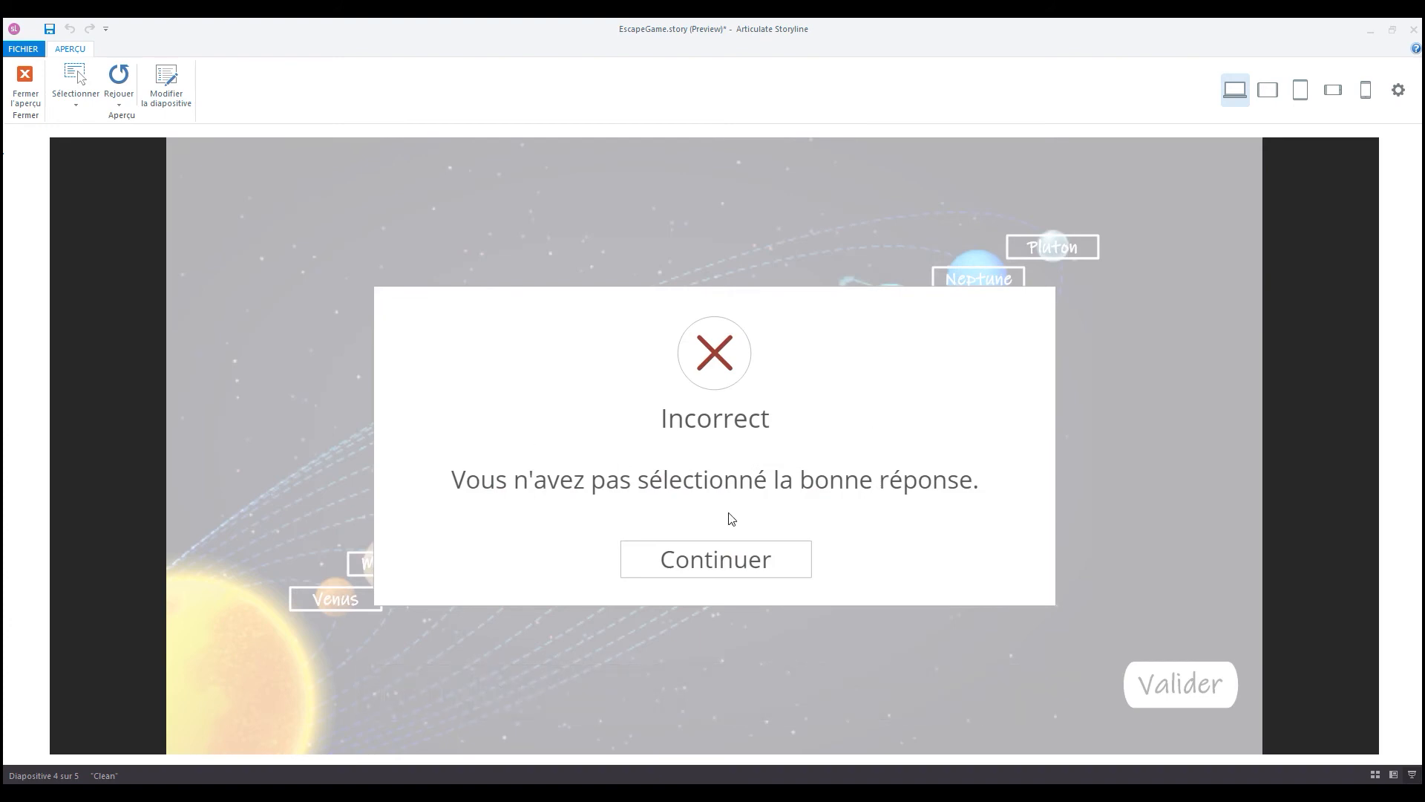
{"action": "left_click", "coordinate": [697, 566]}
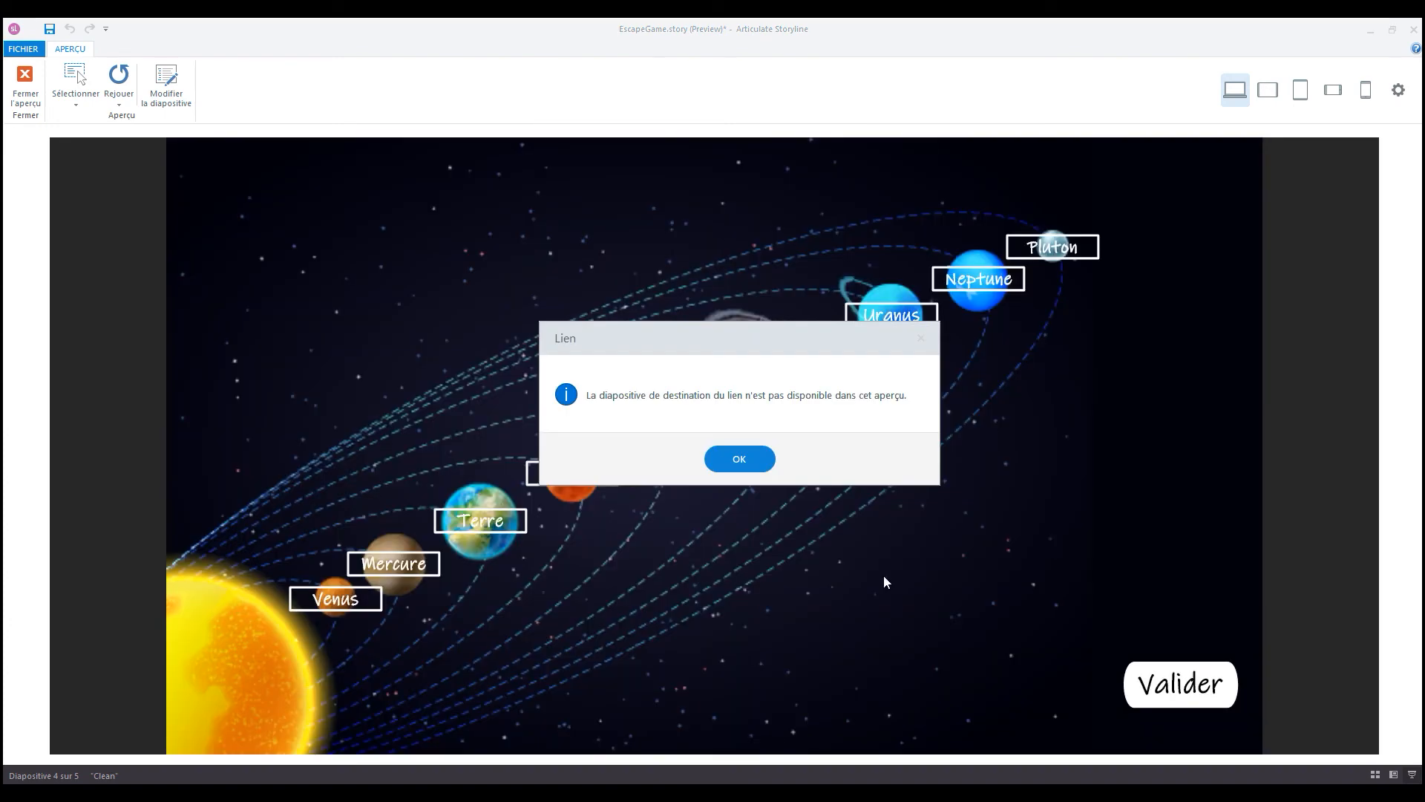
{"action": "left_click", "coordinate": [739, 461]}
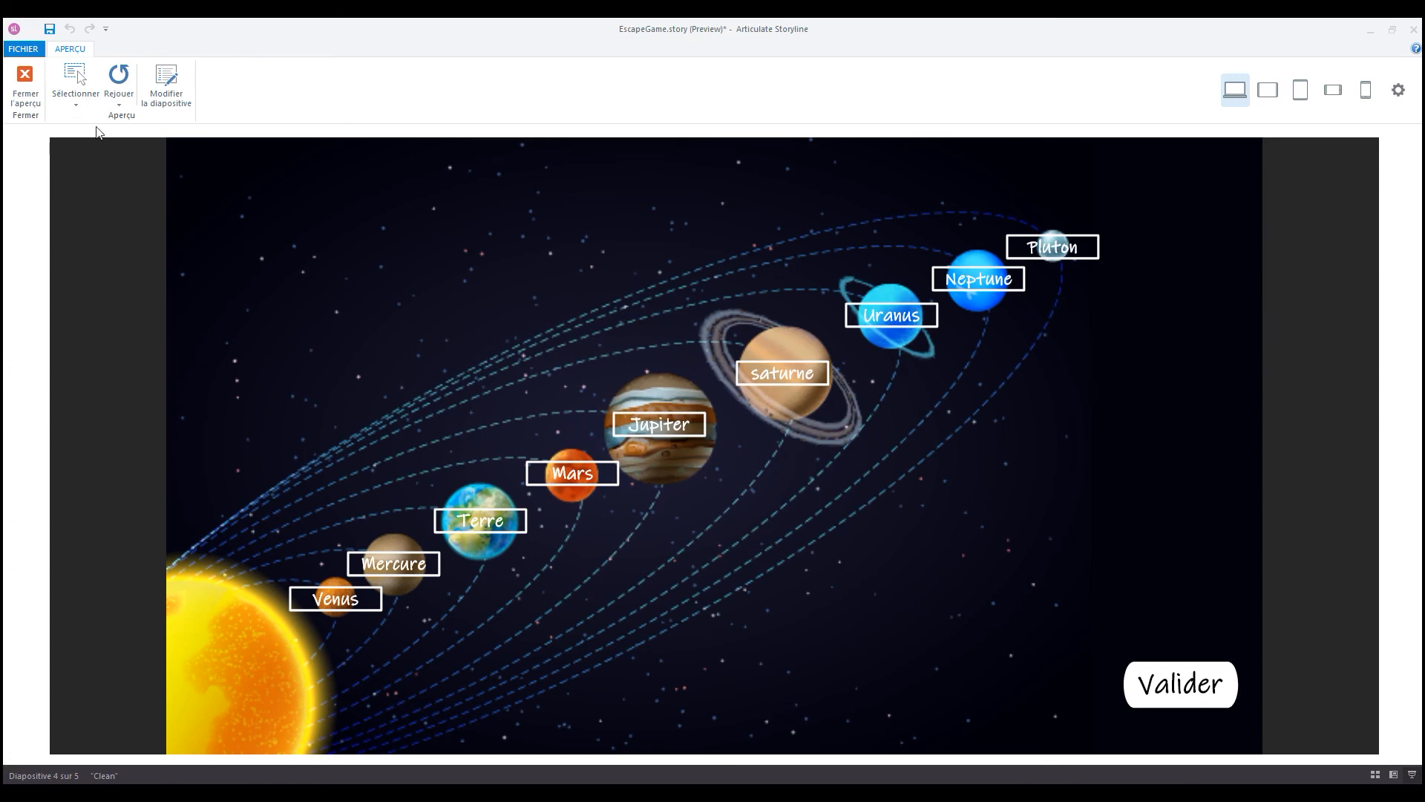
- Replay the preview and place all labels again, with Uranus on the large ringed planet, Neptune on the seventh planet and saturne on the eighth
{"action": "left_click", "coordinate": [119, 83]}
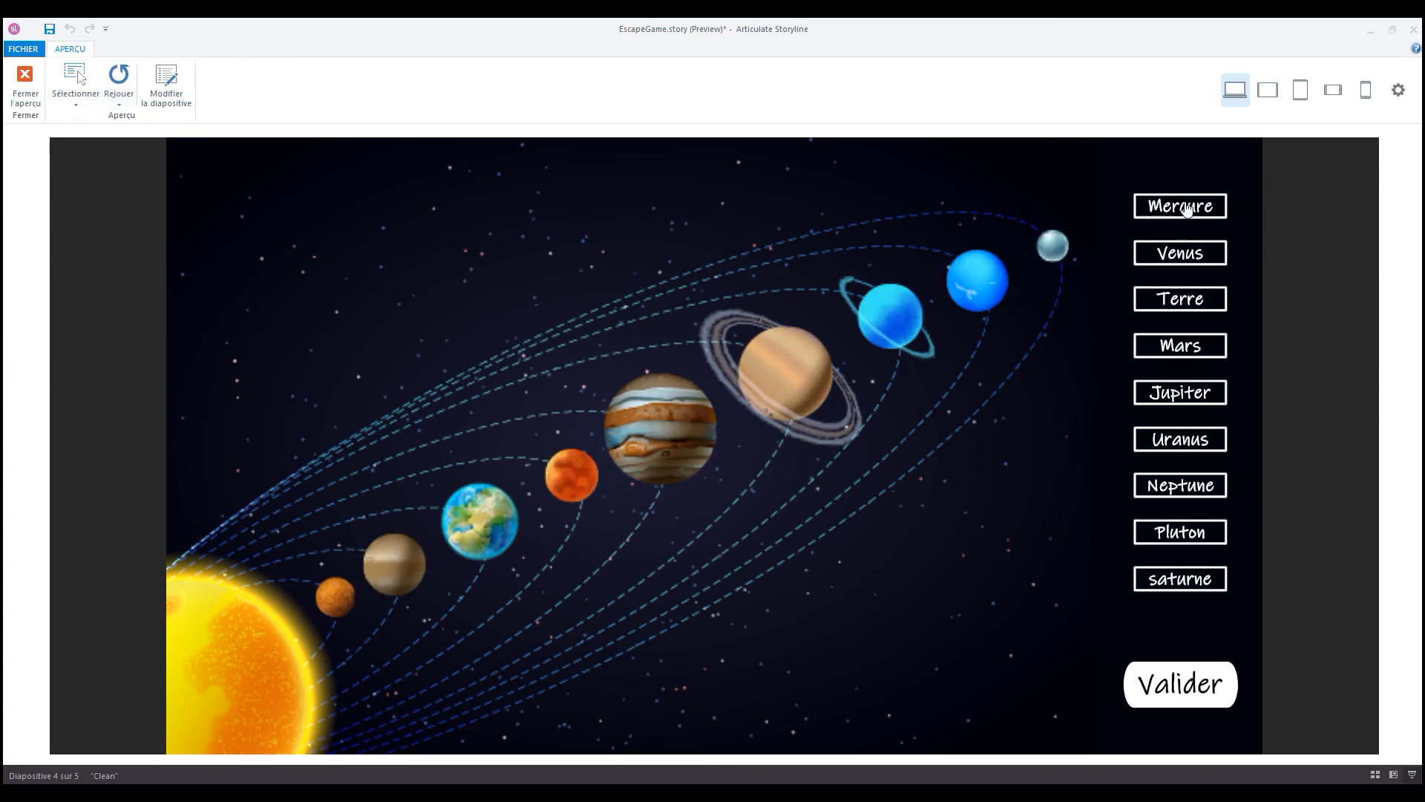
{"action": "left_click_drag", "start_coordinate": [1172, 579], "coordinate": [970, 280]}
{"action": "left_click_drag", "start_coordinate": [1178, 534], "coordinate": [1052, 250]}
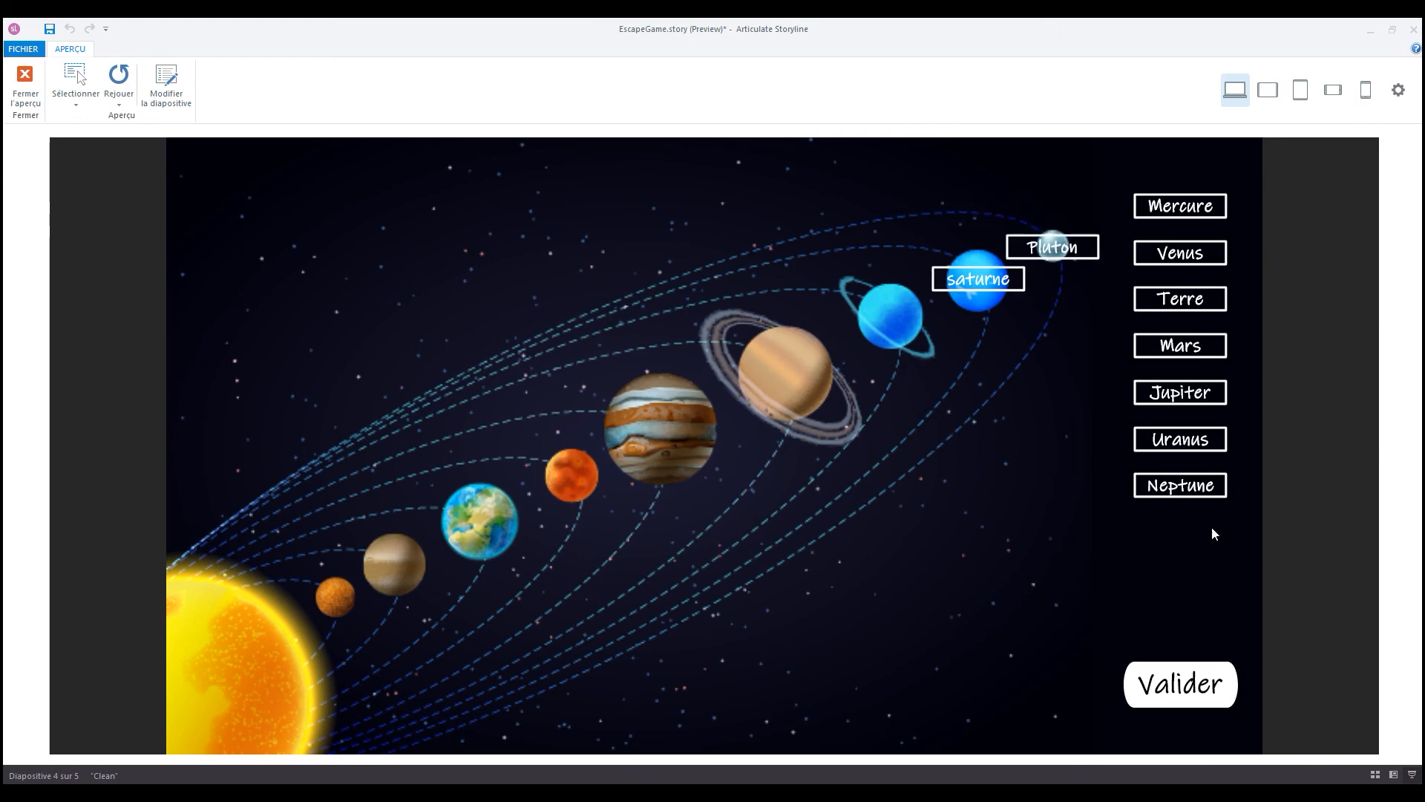
{"action": "left_click_drag", "start_coordinate": [1180, 484], "coordinate": [859, 318]}
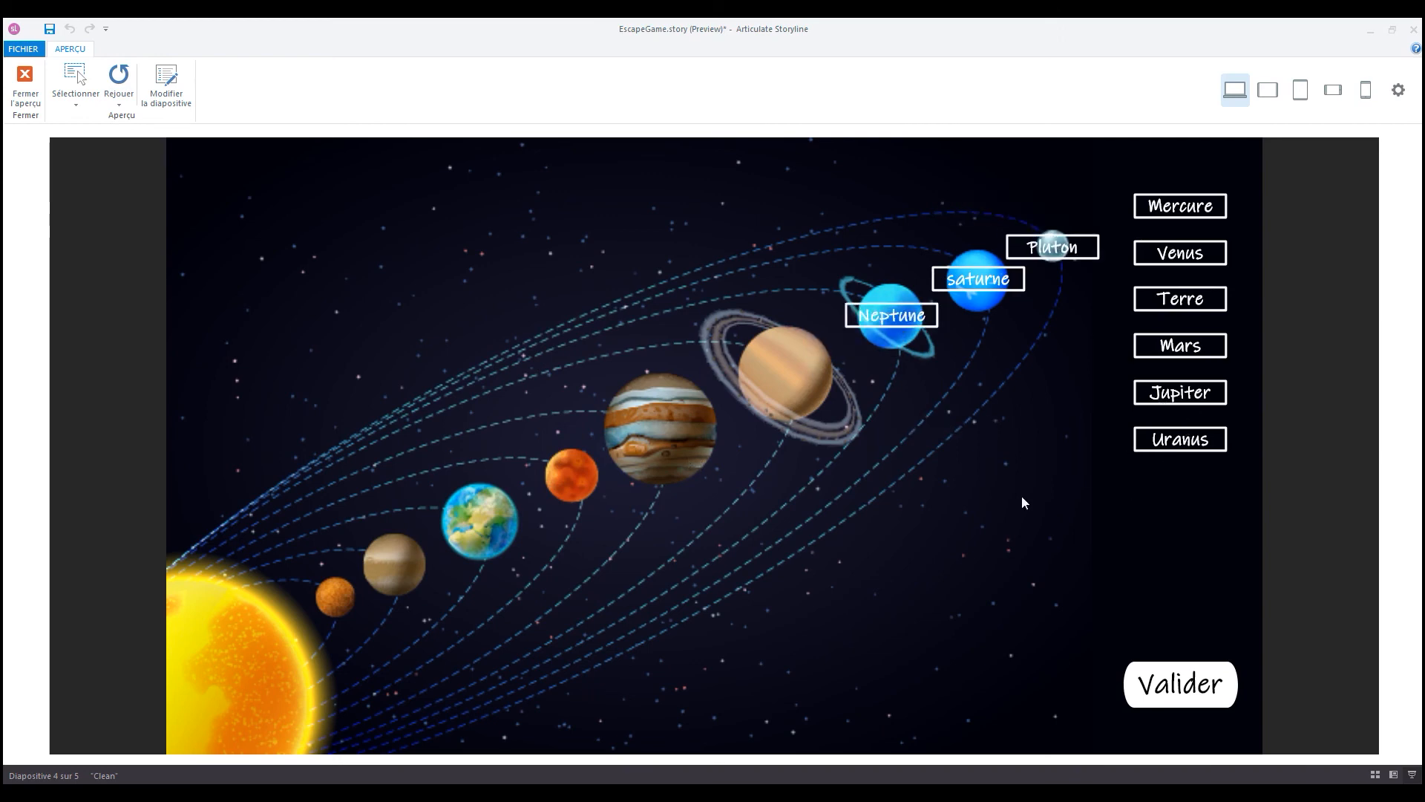
{"action": "left_click_drag", "start_coordinate": [1184, 439], "coordinate": [786, 374]}
{"action": "left_click_drag", "start_coordinate": [1183, 394], "coordinate": [958, 445]}
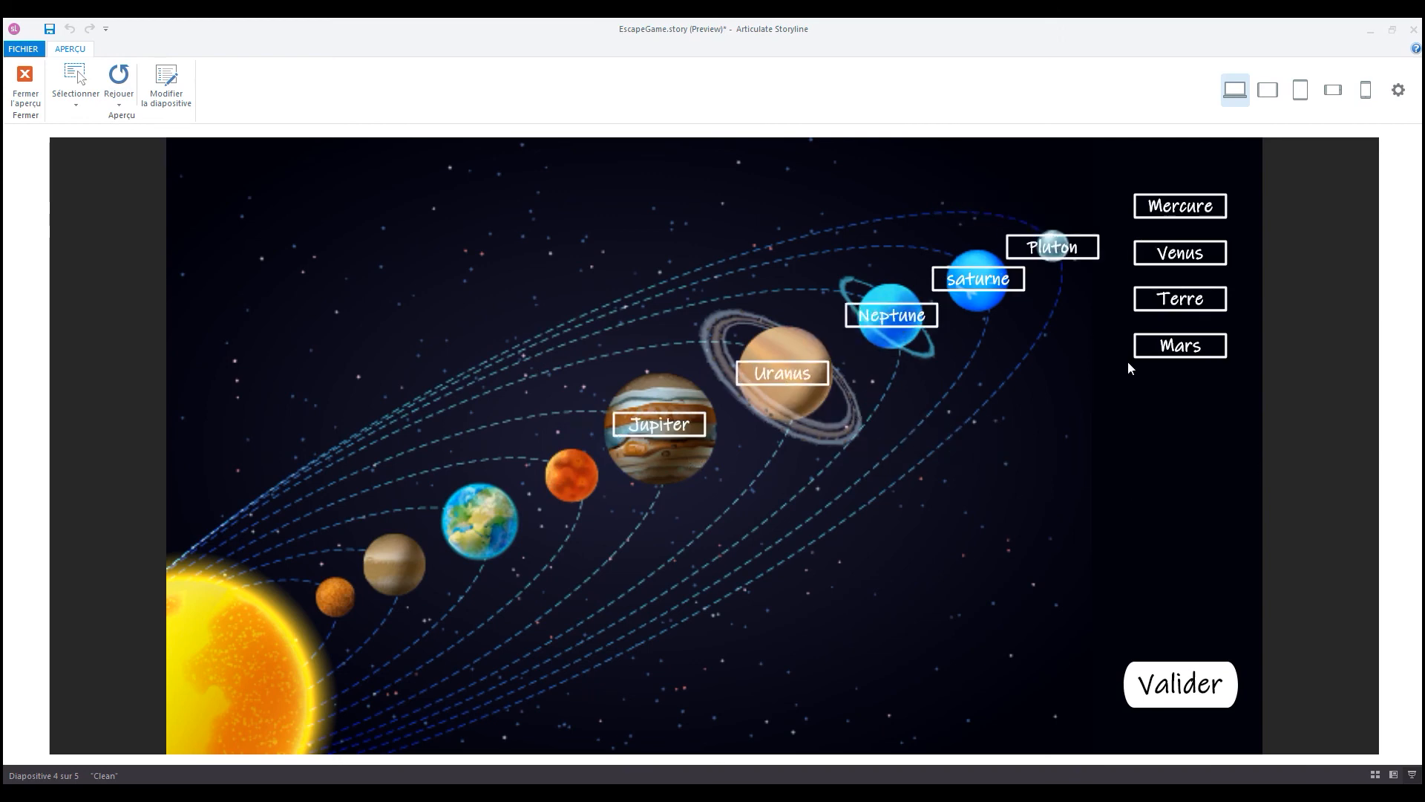
{"action": "left_click_drag", "start_coordinate": [1177, 347], "coordinate": [700, 532]}
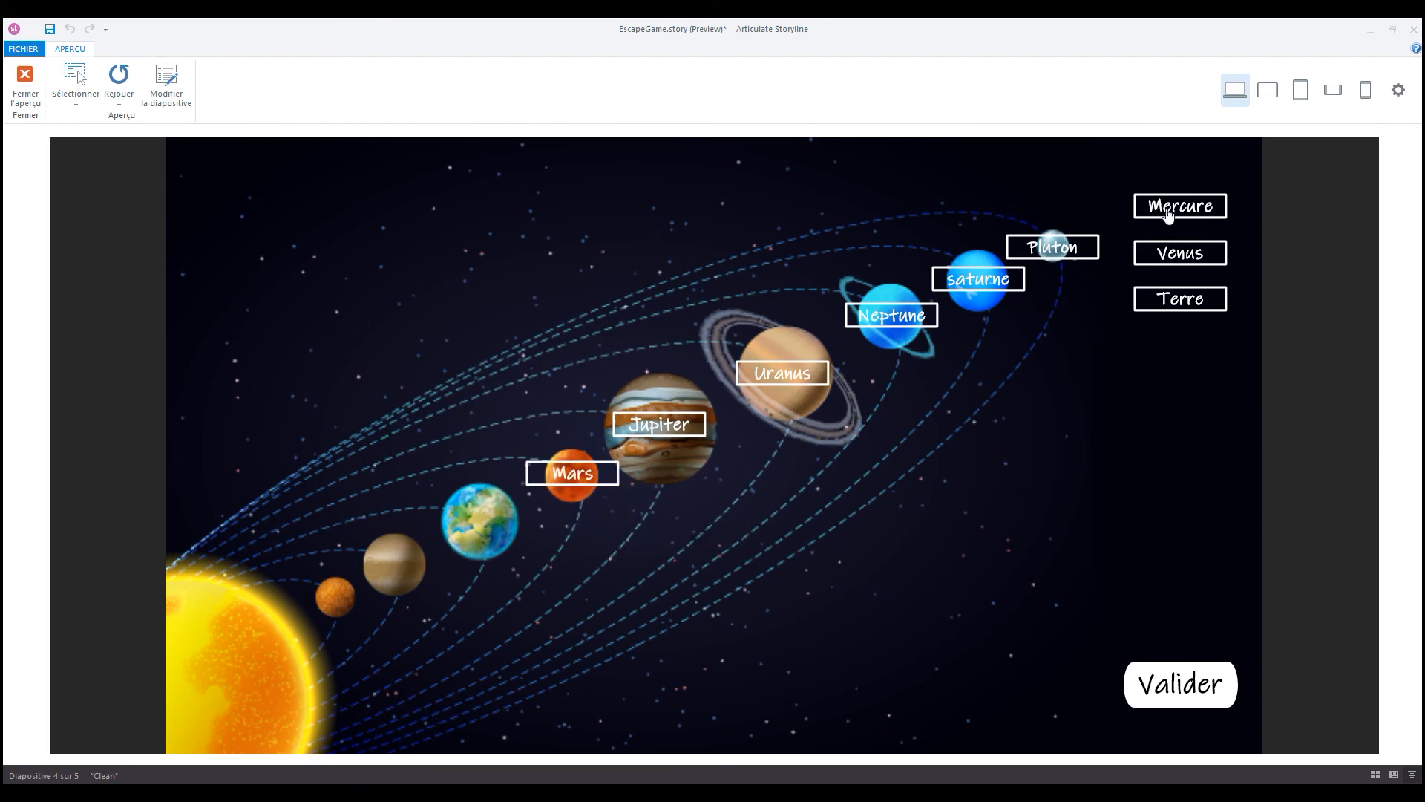
{"action": "left_click_drag", "start_coordinate": [1170, 212], "coordinate": [378, 587]}
{"action": "left_click_drag", "start_coordinate": [1165, 256], "coordinate": [369, 598]}
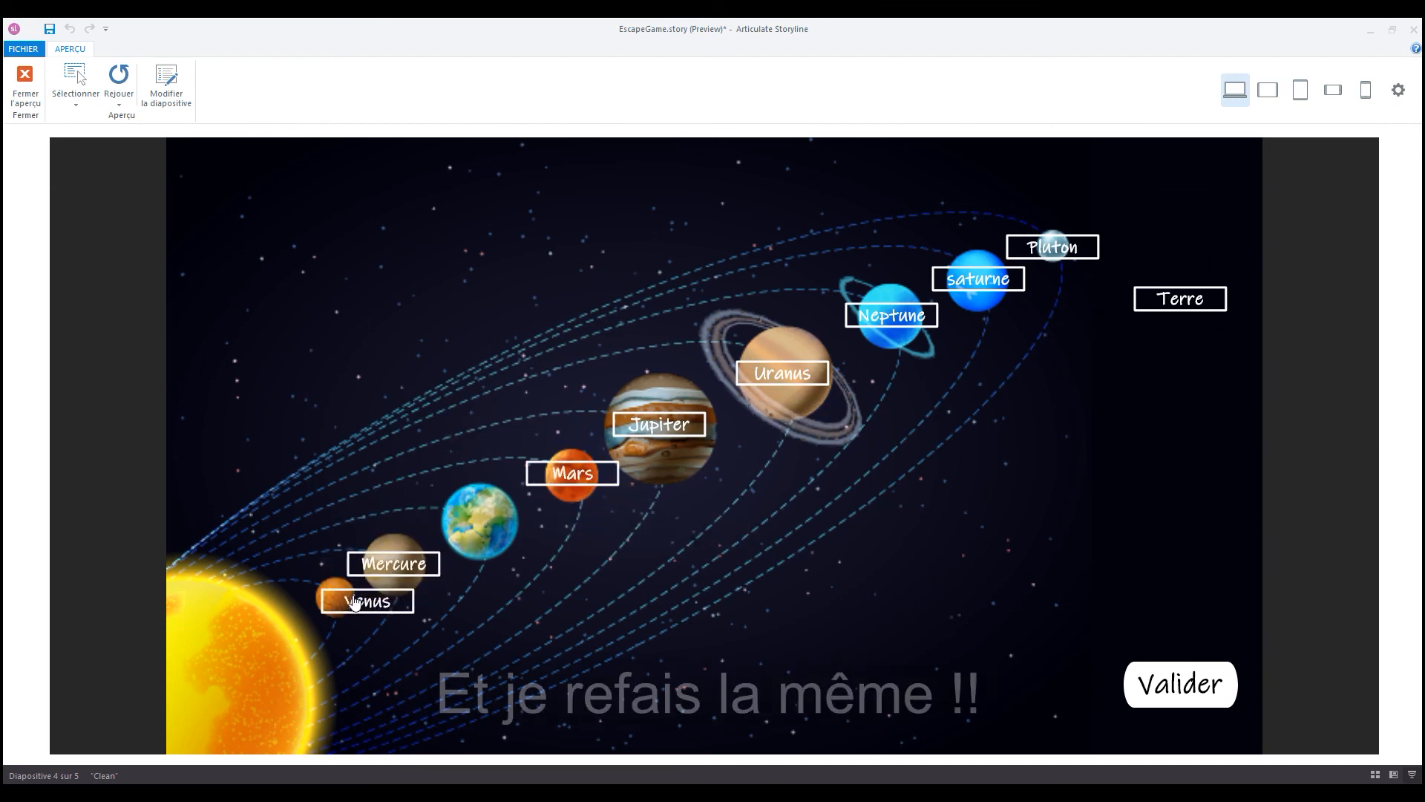
{"action": "left_click_drag", "start_coordinate": [1180, 300], "coordinate": [447, 536]}
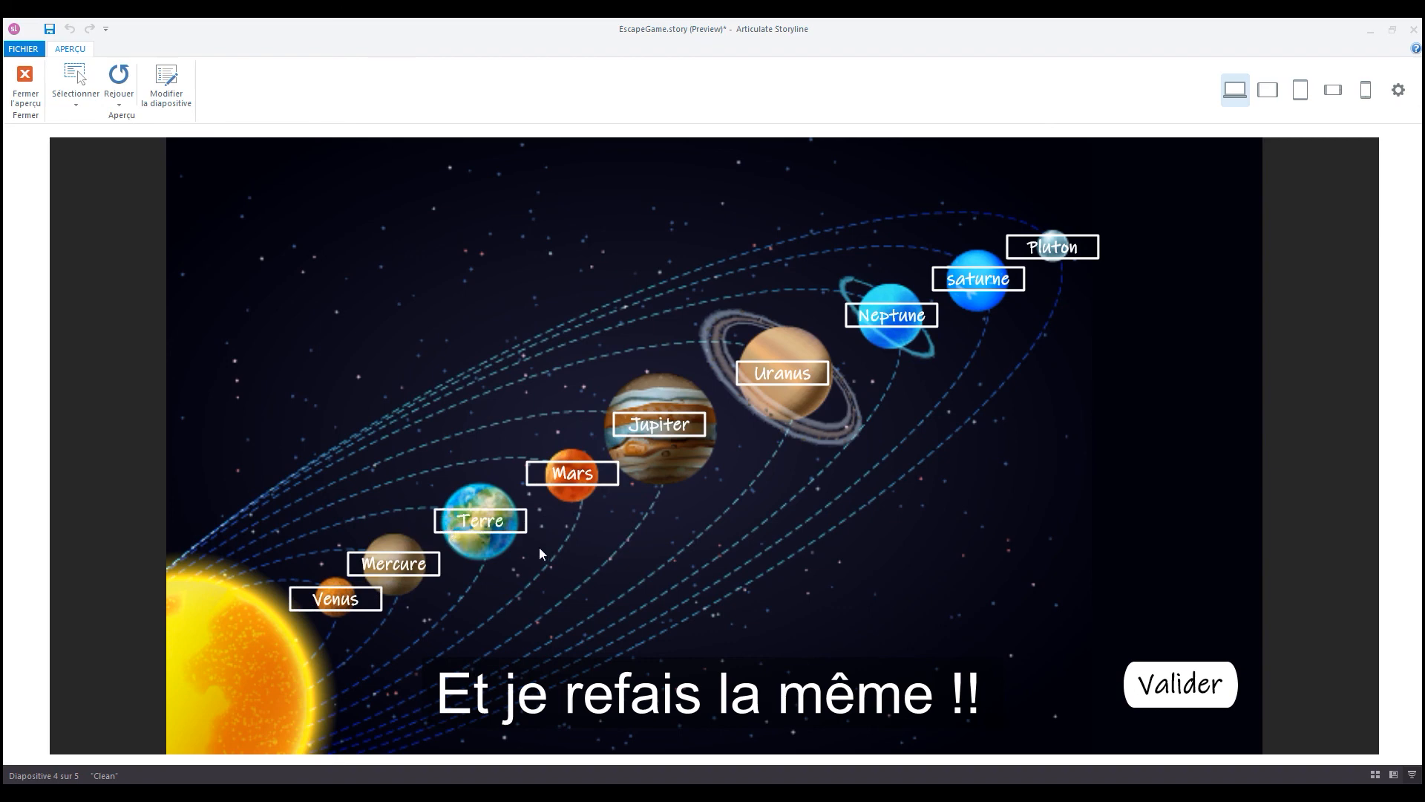
- Submit the second set of answers, dismiss the feedback and link message, and close the preview
{"action": "left_click", "coordinate": [1194, 687]}
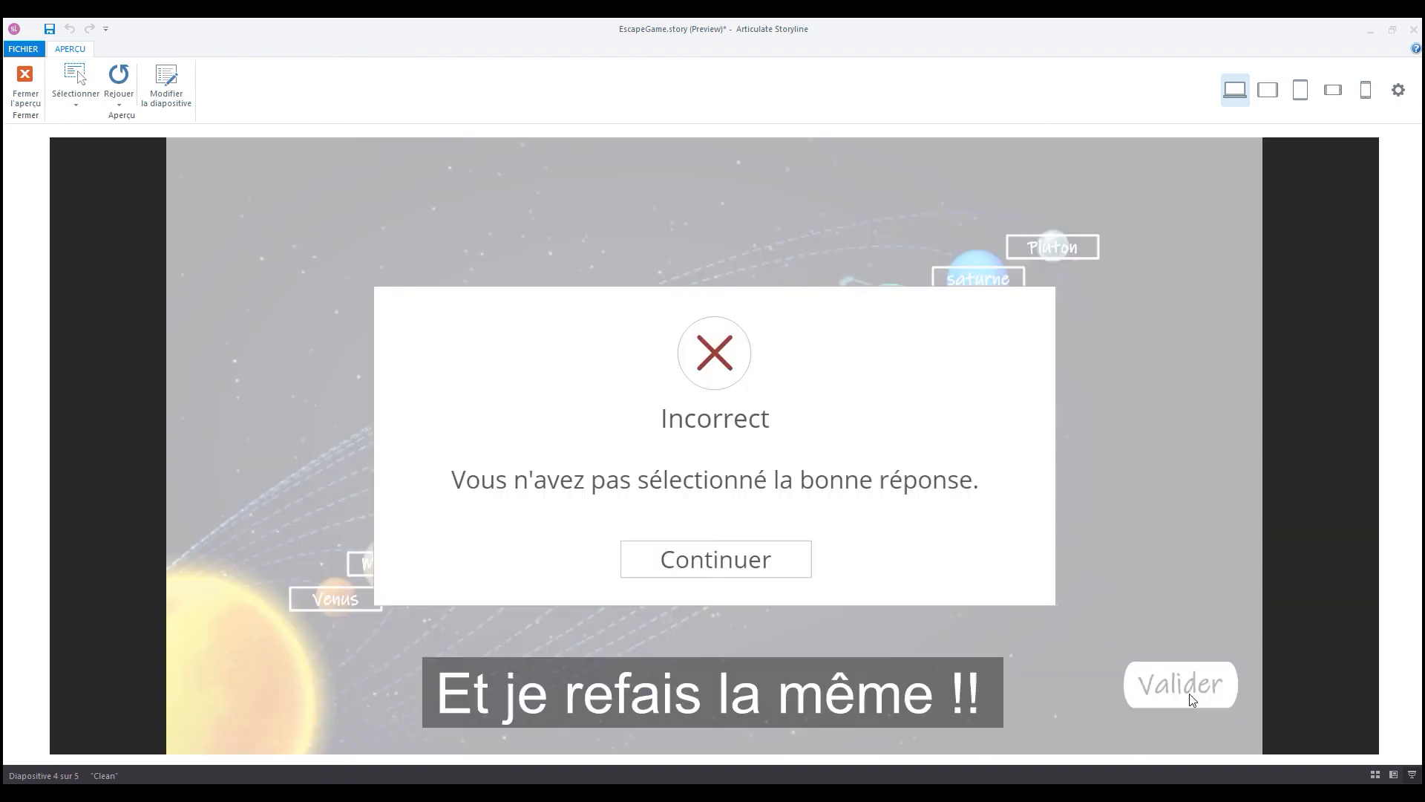
{"action": "left_click", "coordinate": [709, 571]}
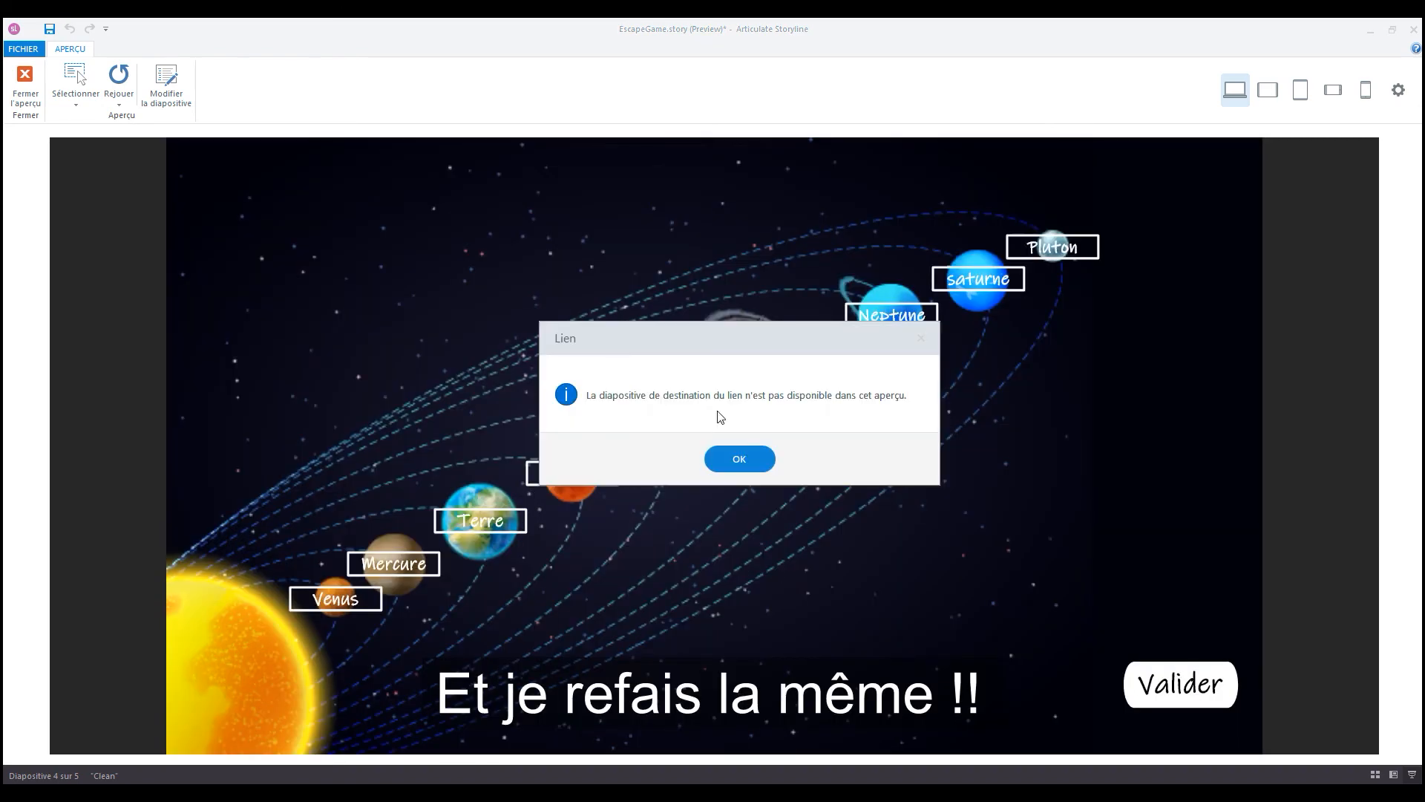
{"action": "left_click", "coordinate": [765, 461]}
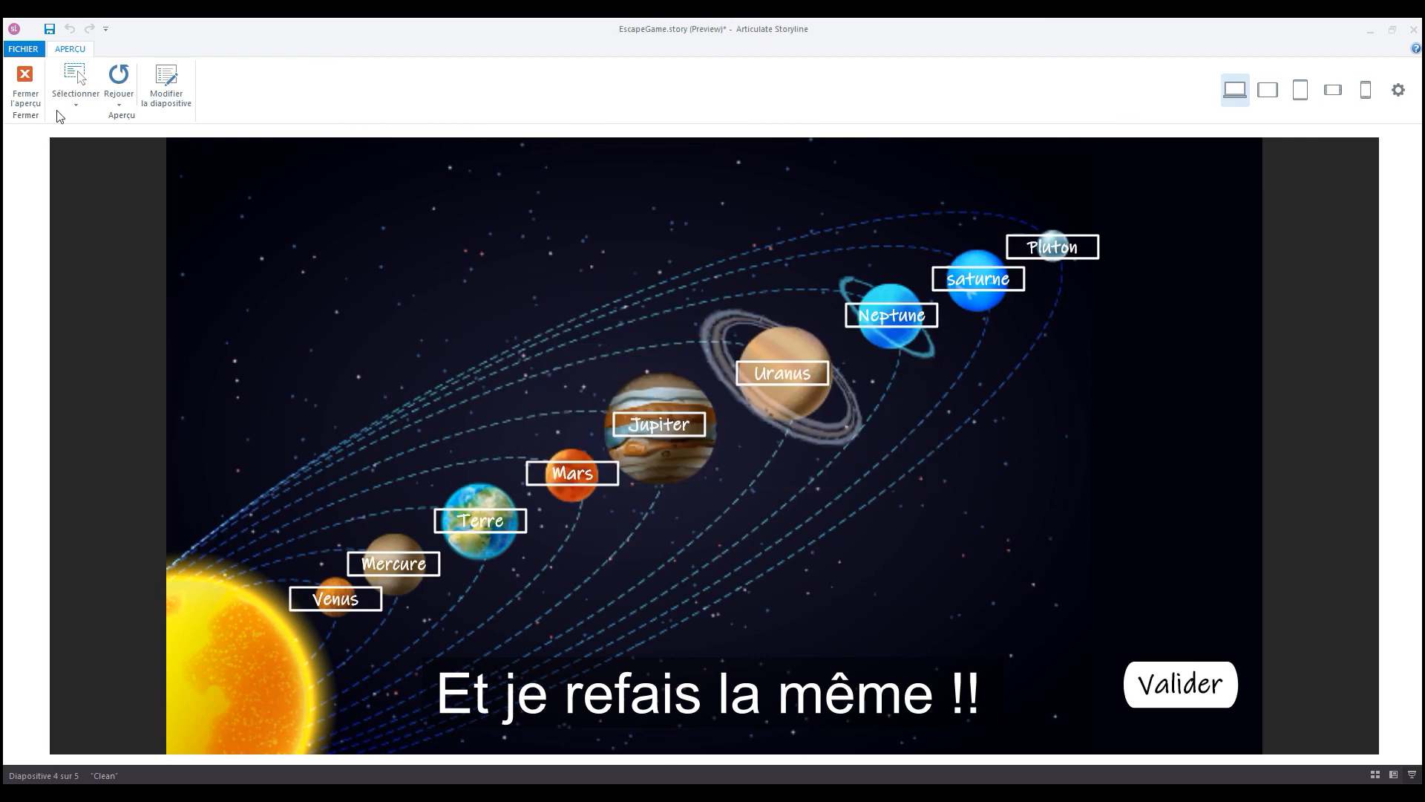
{"action": "left_click", "coordinate": [21, 81]}
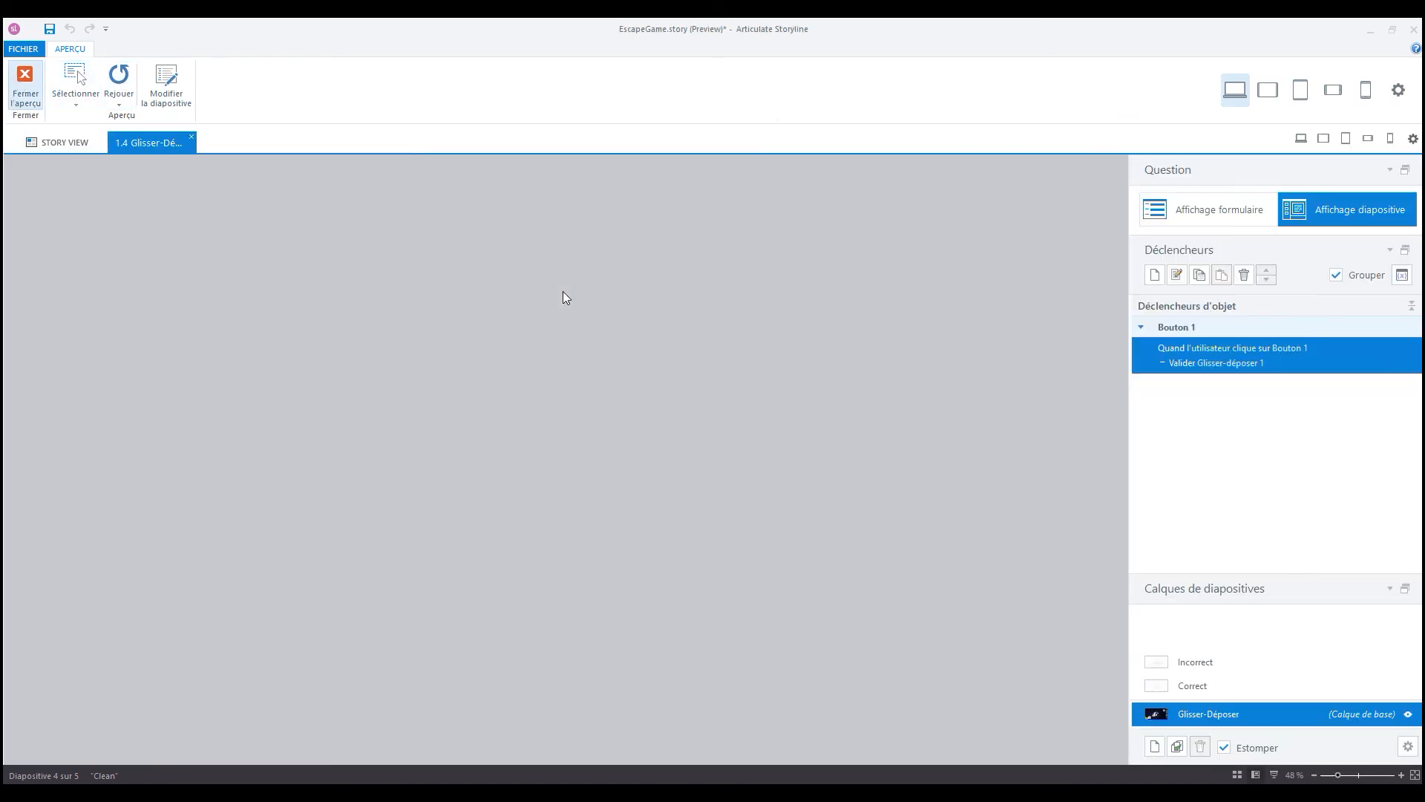